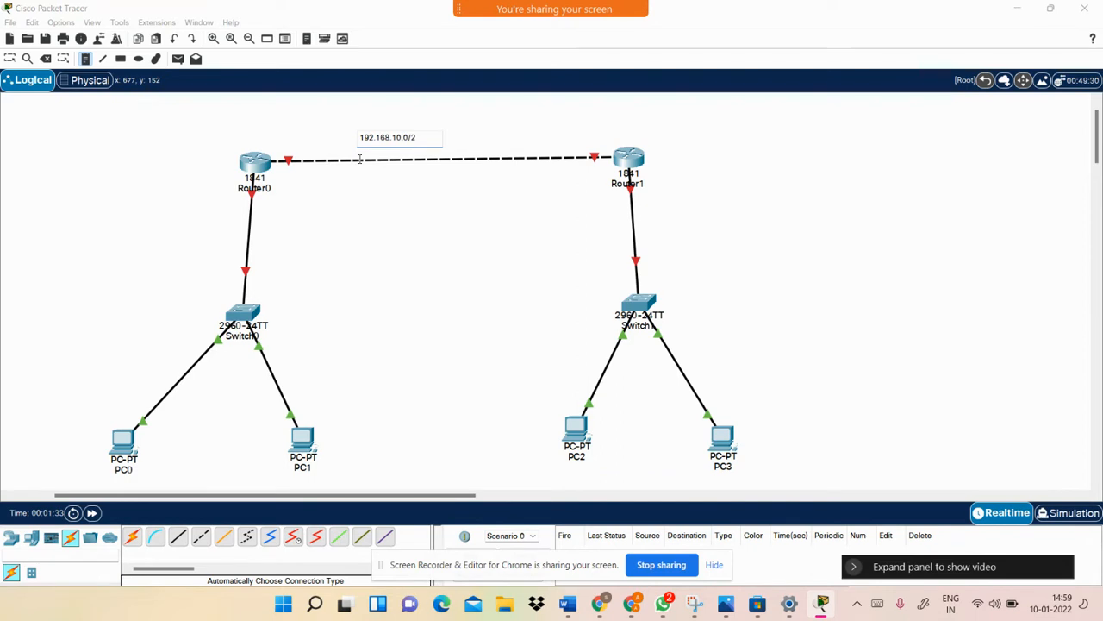
Add a 192.168.30.0/24 note beside Router1 and start a 192.168.20.0/24 note near Router0
{"action": "left_click", "coordinate": [662, 176]}
{"action": "type", "text": "192.168.20"}
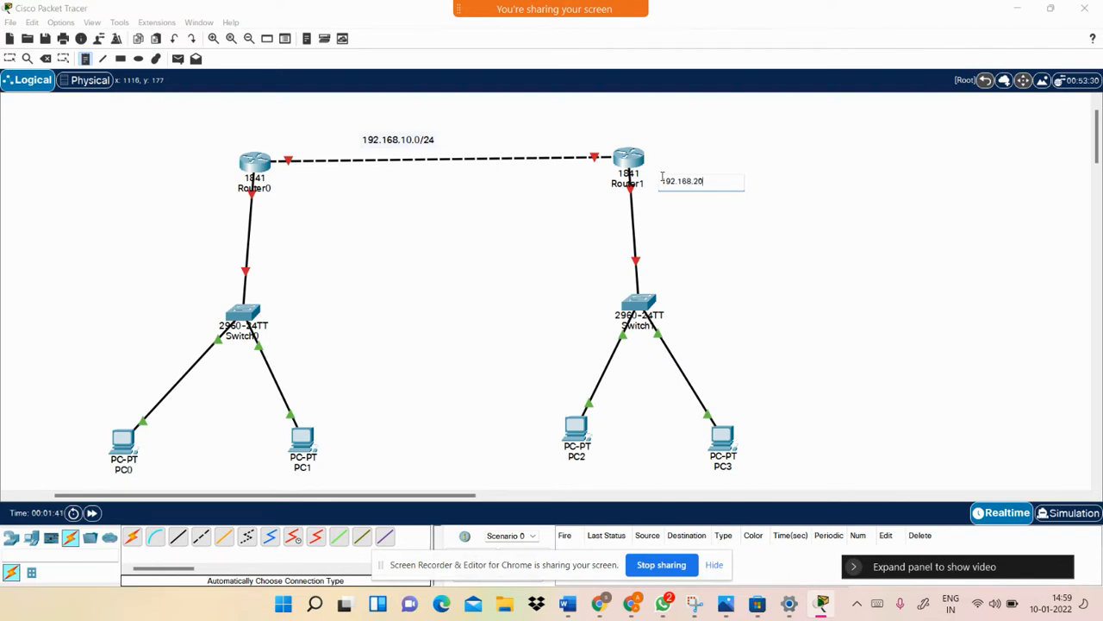
{"action": "key", "text": "BackSpace"}
{"action": "key", "text": "BackSpace"}
{"action": "type", "text": "30.0/24"}
{"action": "left_click", "coordinate": [111, 211]}
{"action": "type", "text": "192.168."}
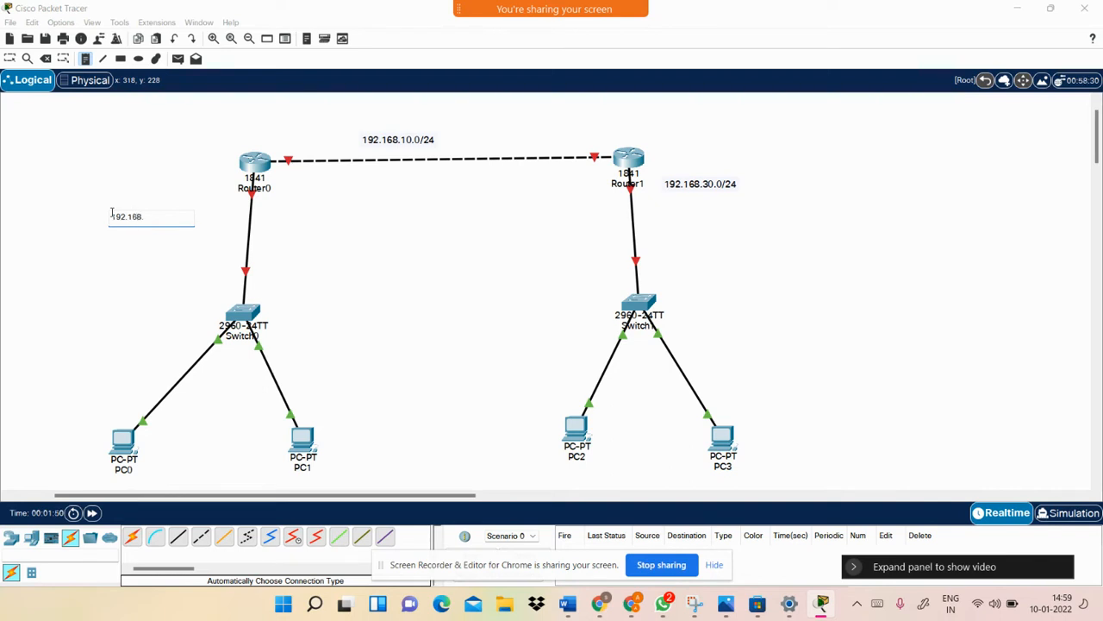
{"action": "type", "text": "20.0/24"}
Add an upper-right reminder note reading 'pass' over 'enqble , secret, line'
{"action": "left_click", "coordinate": [840, 134]}
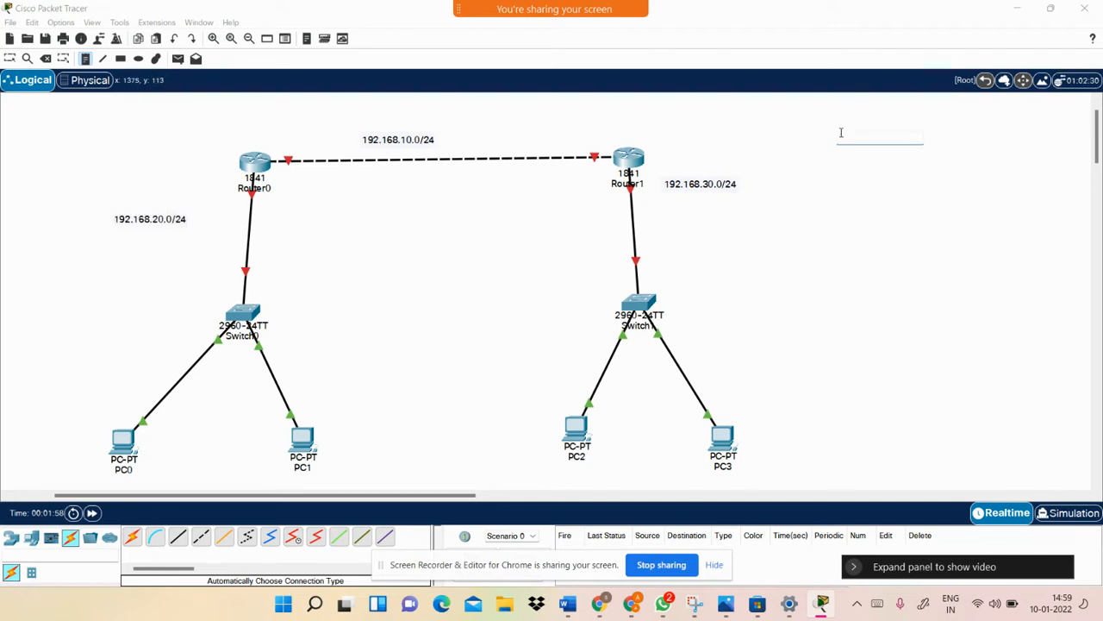
{"action": "type", "text": "pass"}
{"action": "key", "text": "Return"}
{"action": "key", "text": "Down"}
{"action": "type", "text": "enqble , secret, line"}
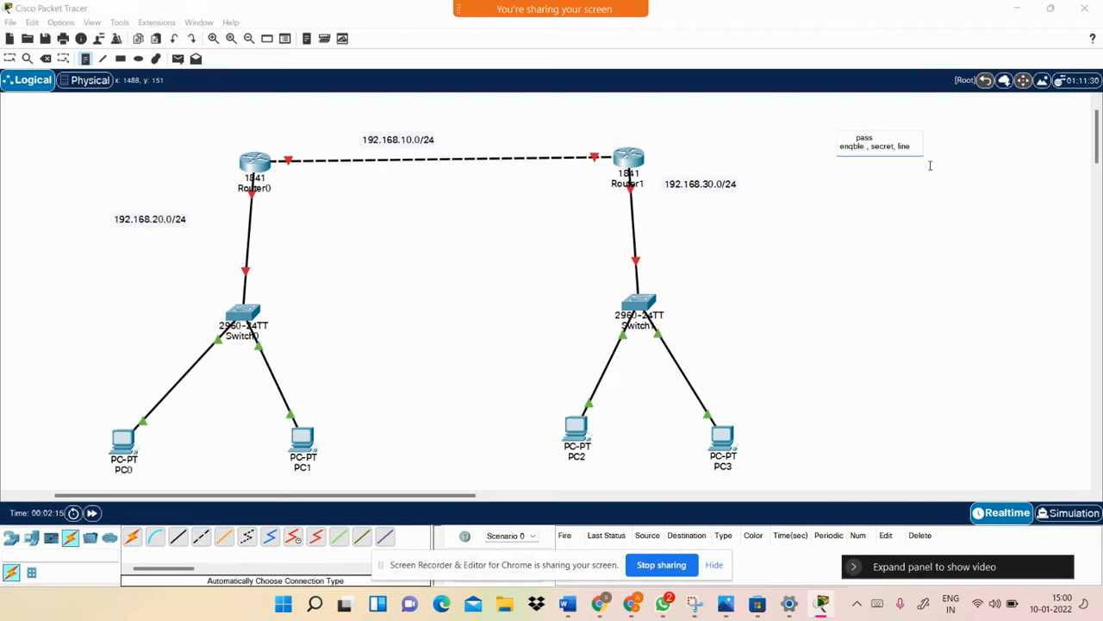
{"action": "left_click", "coordinate": [839, 170]}
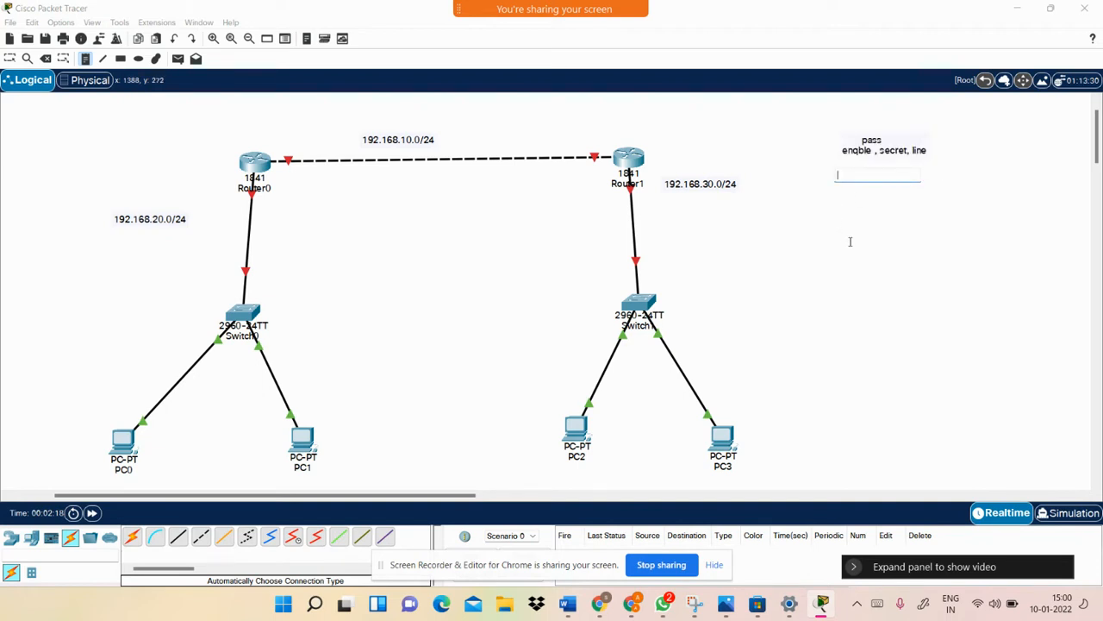
Add a 'static routing' reminder note below it
{"action": "type", "text": "s"}
{"action": "key", "text": "BackSpace"}
{"action": "key", "text": "BackSpace"}
{"action": "key", "text": "BackSpace"}
{"action": "type", "text": "static routing"}
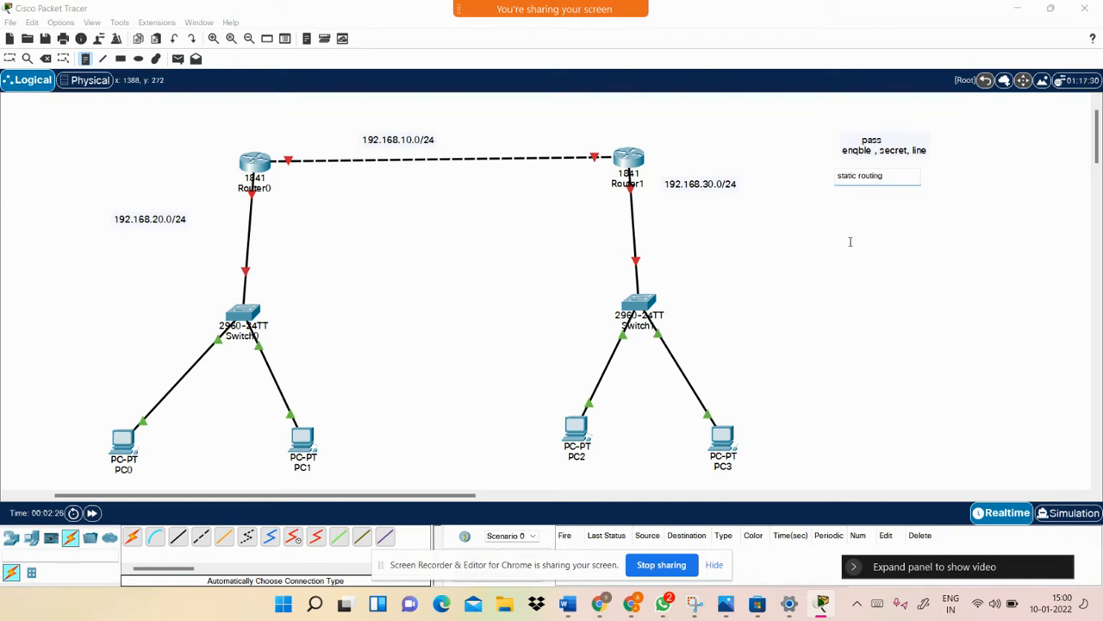
{"action": "key", "text": "Return"}
Add an 'ip configuration' reminder note beneath the static routing note
{"action": "left_click", "coordinate": [843, 201]}
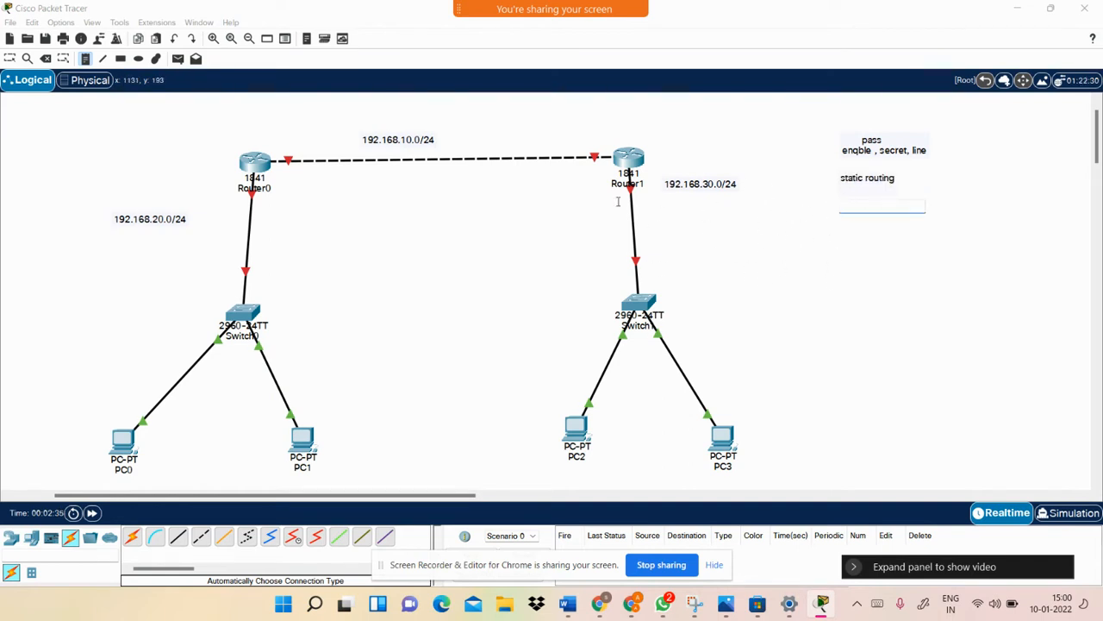
{"action": "type", "text": "ip configur"}
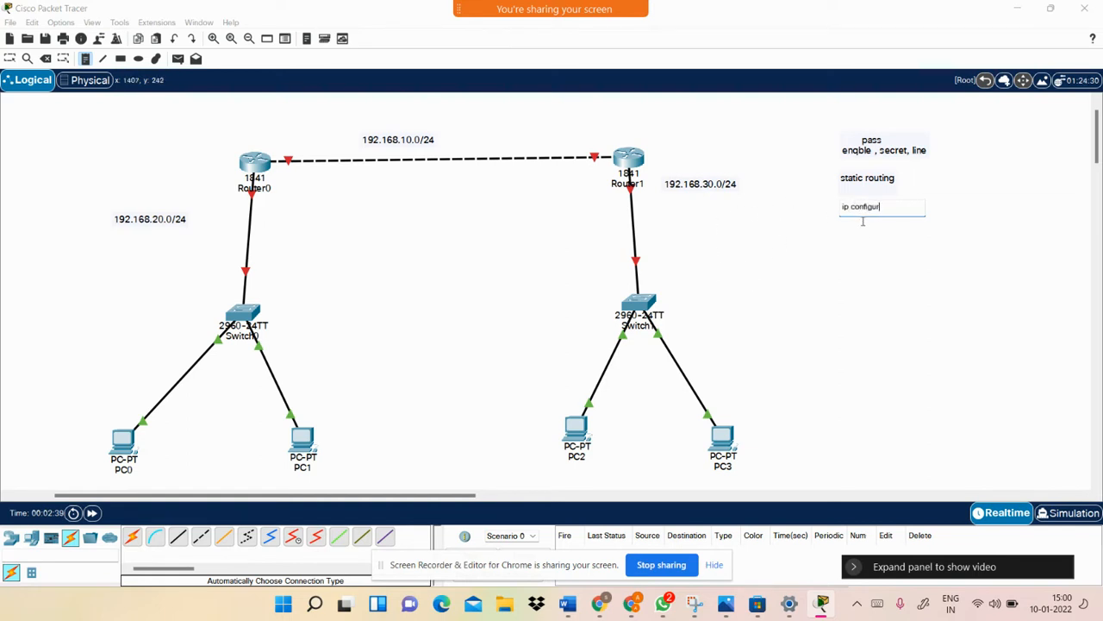
{"action": "type", "text": "wtin"}
{"action": "key", "text": "BackSpace"}
{"action": "type", "text": "o"}
{"action": "left_click", "coordinate": [10, 58]}
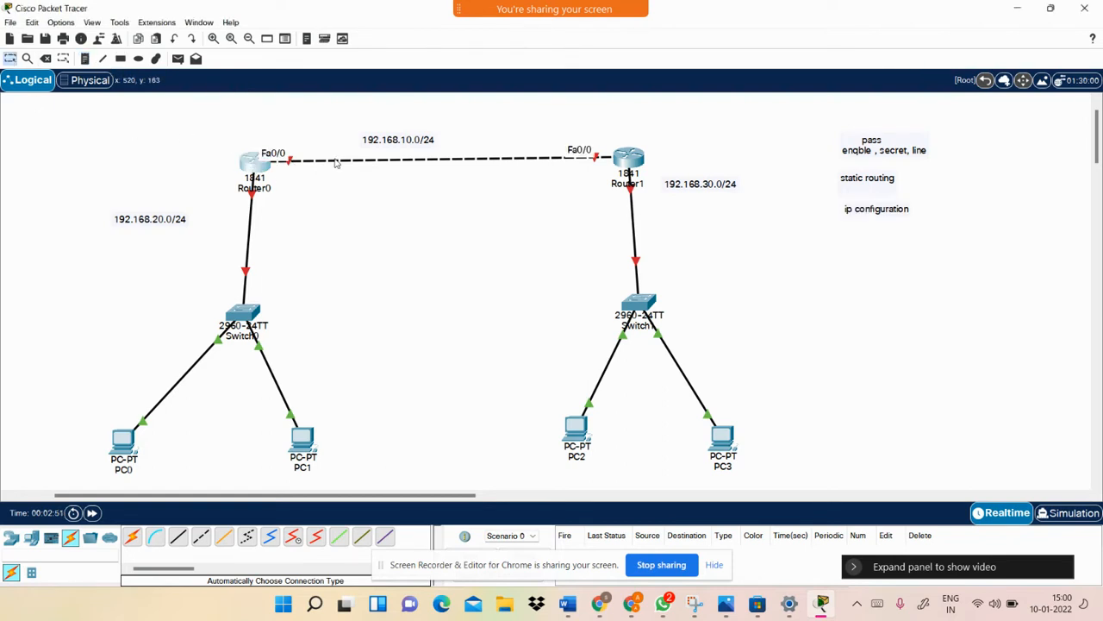
In Router0's CLI, decline initial setup, then run enable and configure terminal
{"action": "left_click", "coordinate": [259, 160]}
{"action": "left_click", "coordinate": [446, 120]}
{"action": "left_click_drag", "start_coordinate": [514, 95], "coordinate": [835, 92]}
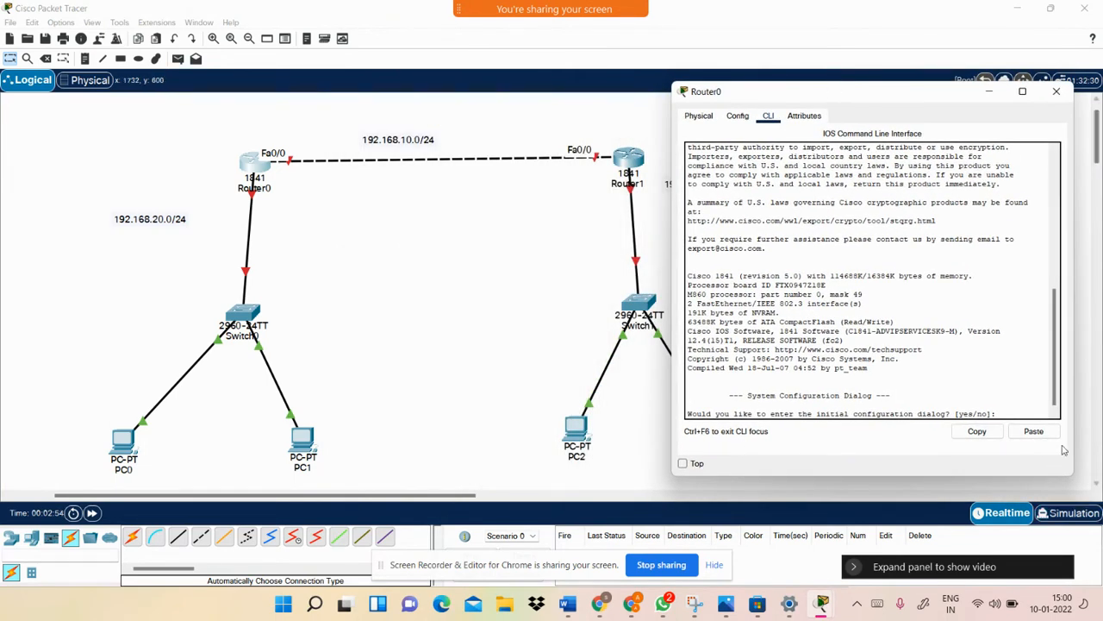
{"action": "key", "text": "Return"}
{"action": "type", "text": "n"}
{"action": "key", "text": "Return"}
{"action": "key", "text": "Return"}
{"action": "type", "text": "en"}
{"action": "key", "text": "Tab"}
{"action": "key", "text": "Return"}
{"action": "type", "text": "conf"}
{"action": "key", "text": "Tab"}
Select interface Fa0/0 and assign it ip address 192.168.10.1 255.255.255.0
{"action": "key", "text": "Return"}
{"action": "key", "text": "Return"}
{"action": "key", "text": "Return"}
{"action": "key", "text": "Return"}
{"action": "type", "text": "int"}
{"action": "key", "text": "Tab"}
{"action": "type", "text": "f0"}
{"action": "key", "text": "Tab"}
{"action": "type", "text": "/0"}
{"action": "key", "text": "Tab"}
{"action": "key", "text": "Tab"}
{"action": "key", "text": "Return"}
{"action": "key", "text": "Return"}
{"action": "key", "text": "Return"}
{"action": "type", "text": "ip add"}
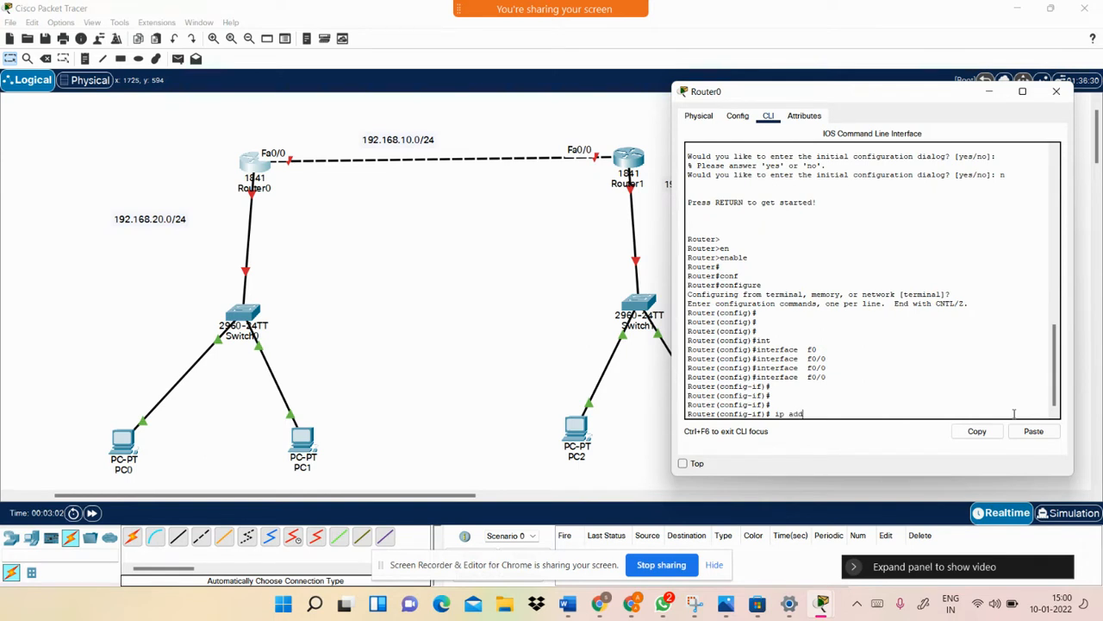
{"action": "key", "text": "Tab"}
{"action": "type", "text": "192.168"}
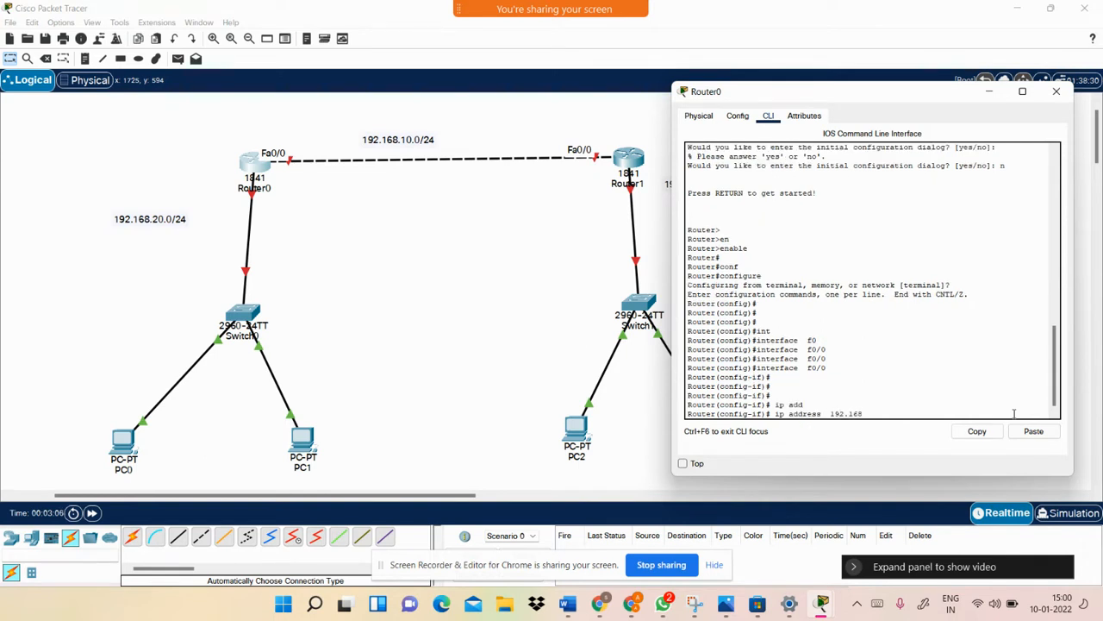
{"action": "type", "text": ".10.1 255.255.255.o"}
{"action": "key", "text": "Return"}
{"action": "key", "text": "Return"}
{"action": "key", "text": "Return"}
{"action": "key", "text": "Return"}
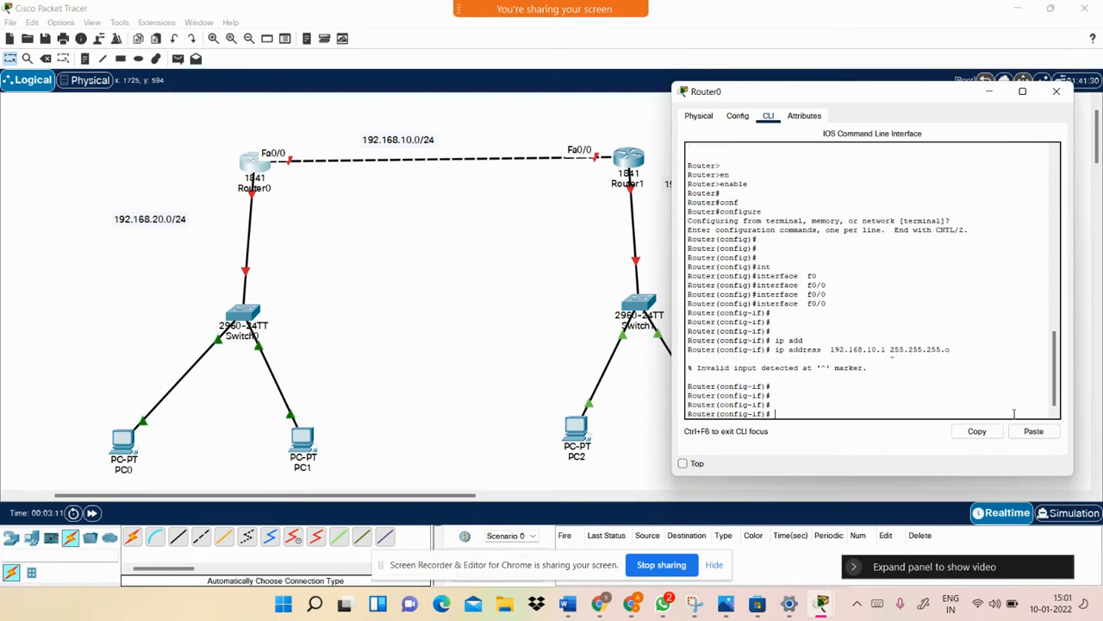
{"action": "key", "text": "Up"}
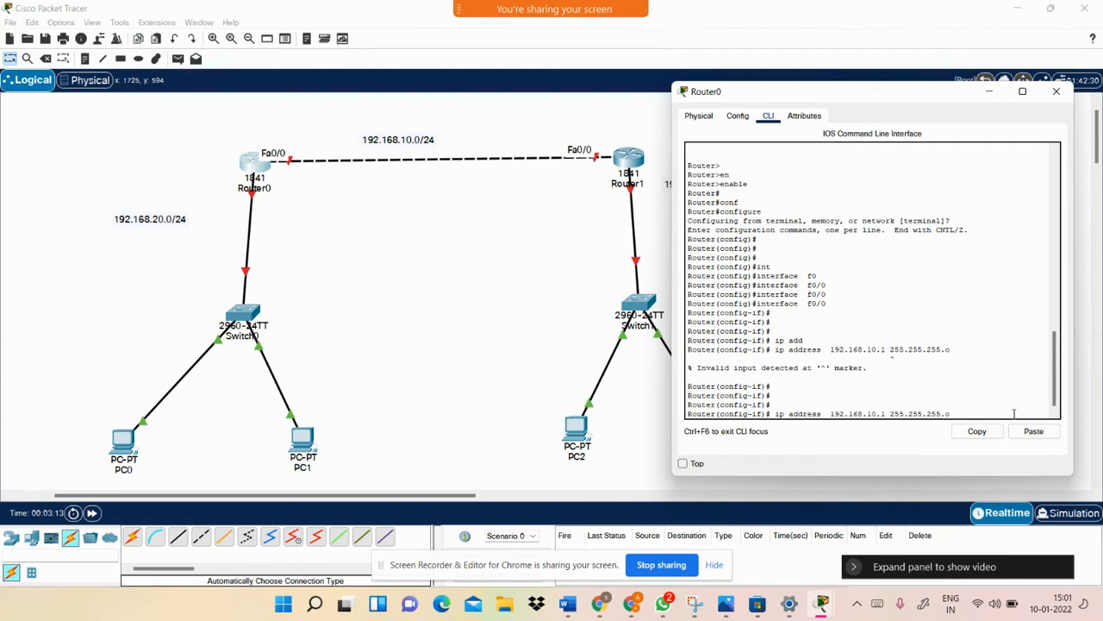
{"action": "key", "text": "BackSpace"}
{"action": "type", "text": "0"}
{"action": "key", "text": "Return"}
{"action": "key", "text": "Return"}
{"action": "key", "text": "Return"}
Bring Fa0/0 up with no shutdown, exit, and close Router0's window
{"action": "type", "text": "no sh"}
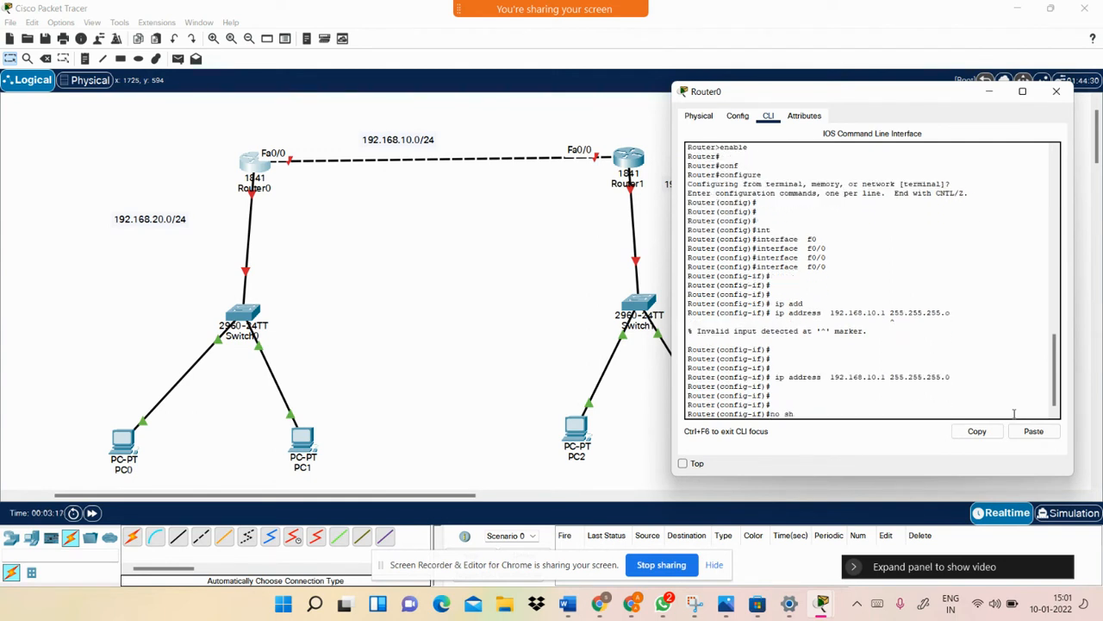
{"action": "key", "text": "Tab"}
{"action": "key", "text": "Tab"}
{"action": "key", "text": "Return"}
{"action": "type", "text": "ex"}
{"action": "key", "text": "Tab"}
{"action": "key", "text": "Return"}
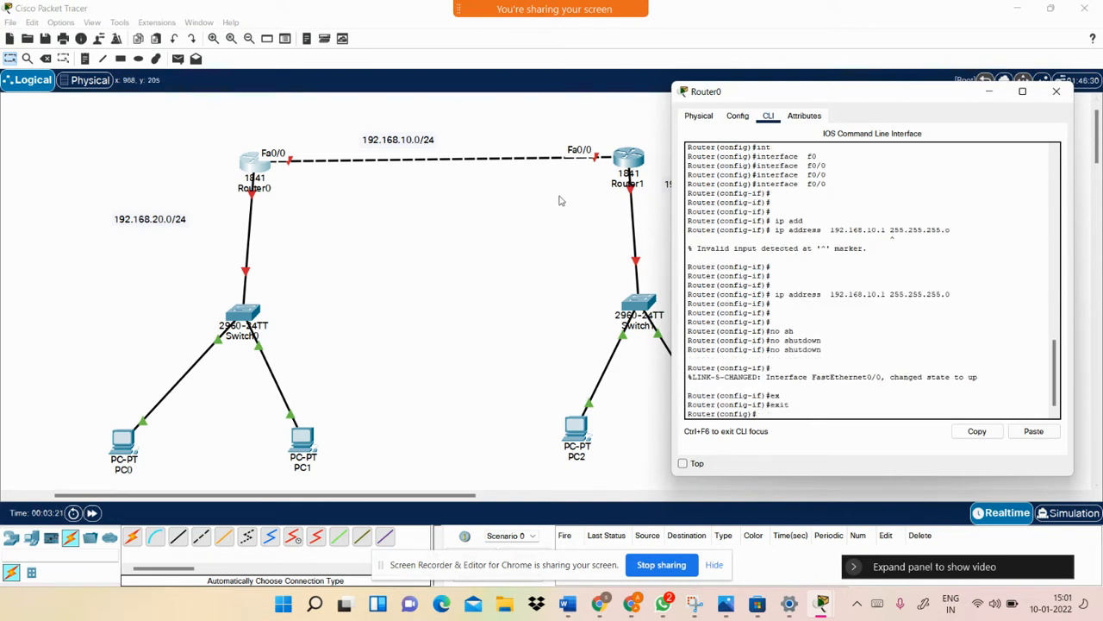
{"action": "left_click", "coordinate": [565, 201]}
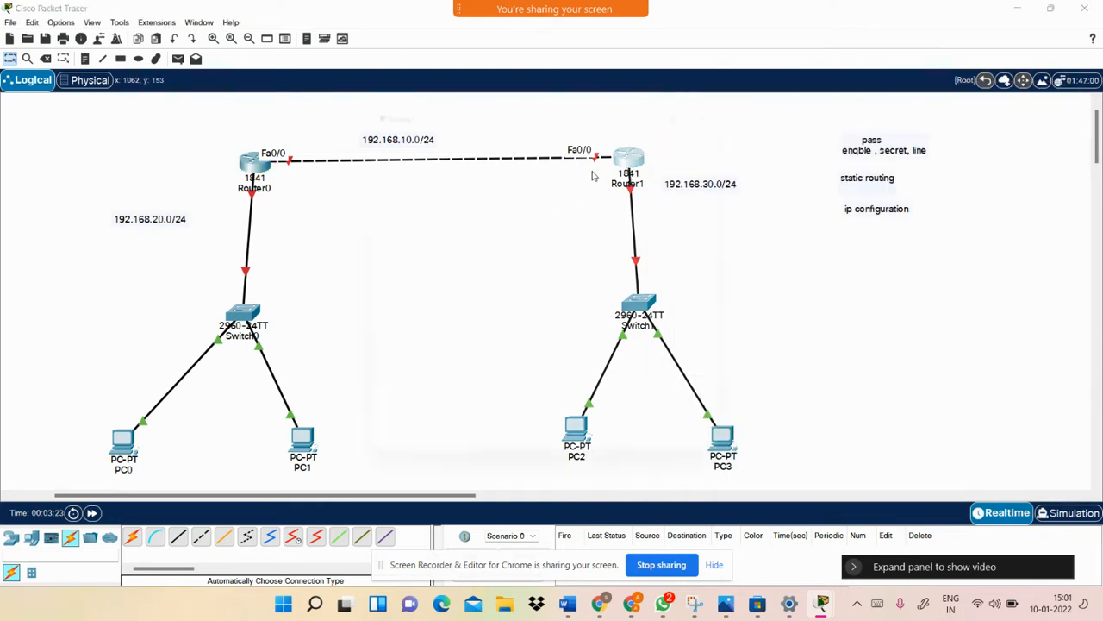
{"action": "left_click", "coordinate": [628, 160]}
In Router1's CLI, decline initial setup, then run enable and configure terminal
{"action": "left_click", "coordinate": [447, 120]}
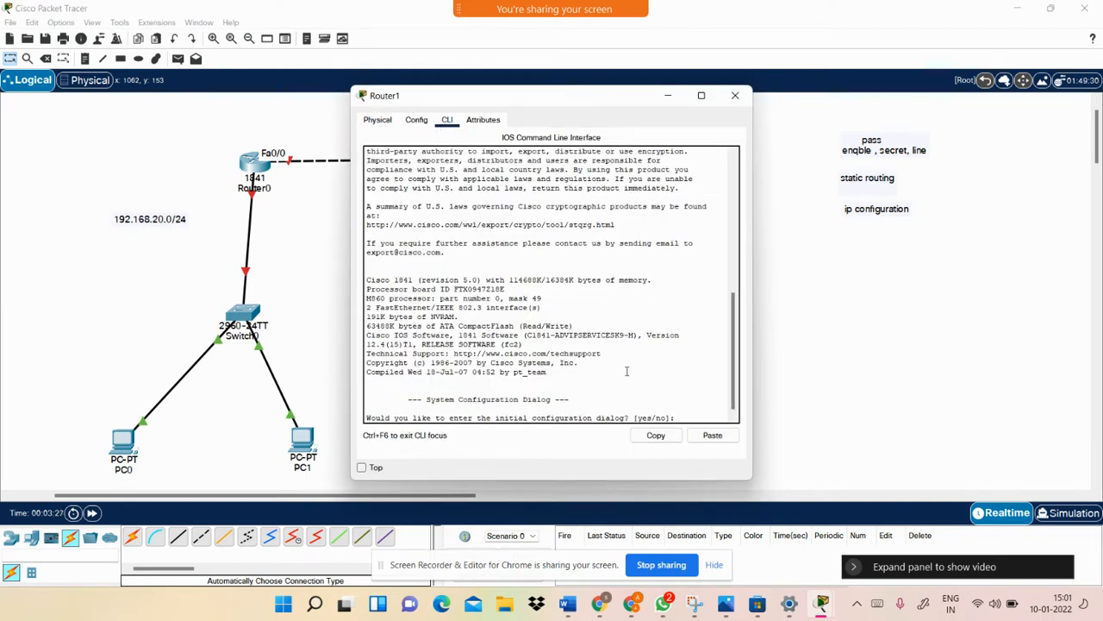
{"action": "key", "text": "Return"}
{"action": "type", "text": "n"}
{"action": "key", "text": "Return"}
{"action": "key", "text": "Return"}
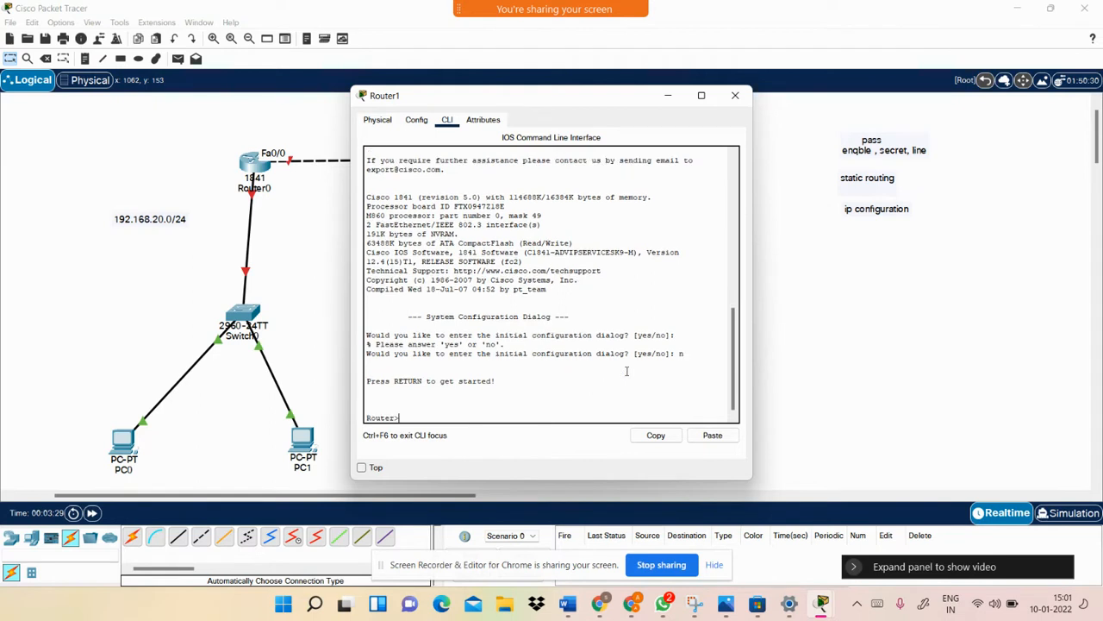
{"action": "type", "text": "en"}
{"action": "key", "text": "Tab"}
{"action": "key", "text": "Return"}
{"action": "type", "text": "conf"}
{"action": "key", "text": "Tab"}
{"action": "key", "text": "Return"}
{"action": "key", "text": "Return"}
{"action": "key", "text": "Return"}
Select interface fastEthernet 0/0 and assign it 192.169.10.2 255.255.255.0
{"action": "type", "text": "int"}
{"action": "key", "text": "Tab"}
{"action": "type", "text": "f"}
{"action": "key", "text": "Tab"}
{"action": "type", "text": "0"}
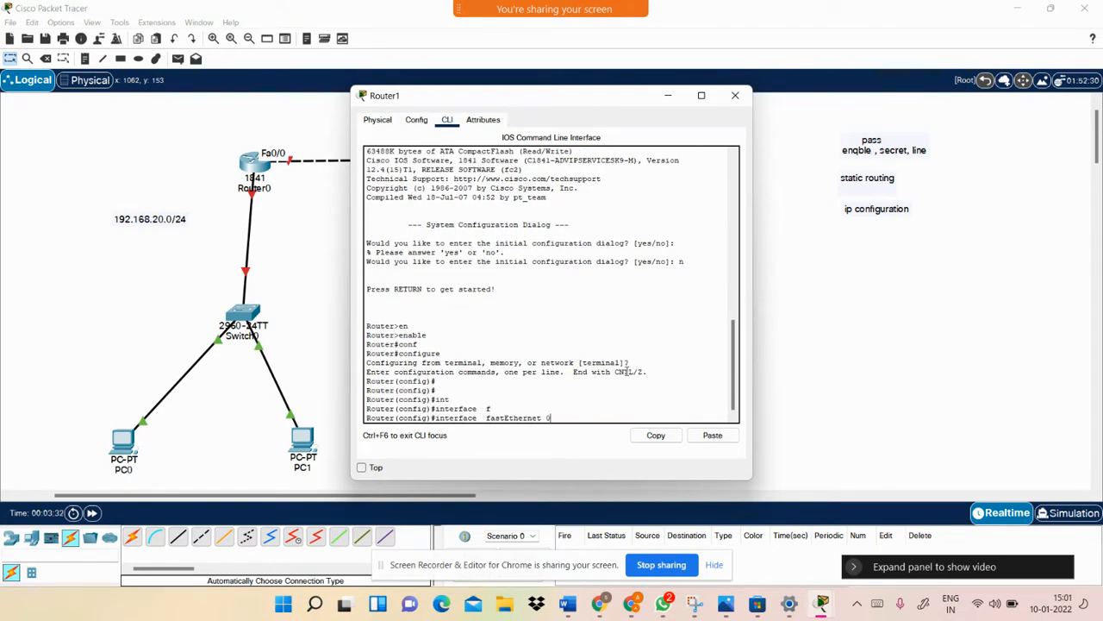
{"action": "type", "text": "/0"}
{"action": "key", "text": "Tab"}
{"action": "key", "text": "Tab"}
{"action": "key", "text": "Return"}
{"action": "key", "text": "Return"}
{"action": "key", "text": "Return"}
{"action": "type", "text": "ip add"}
{"action": "key", "text": "Tab"}
{"action": "type", "text": "10"}
{"action": "key", "text": "BackSpace"}
{"action": "type", "text": "92.169.10.2 255"}
{"action": "key", "text": "BackSpace"}
{"action": "key", "text": "BackSpace"}
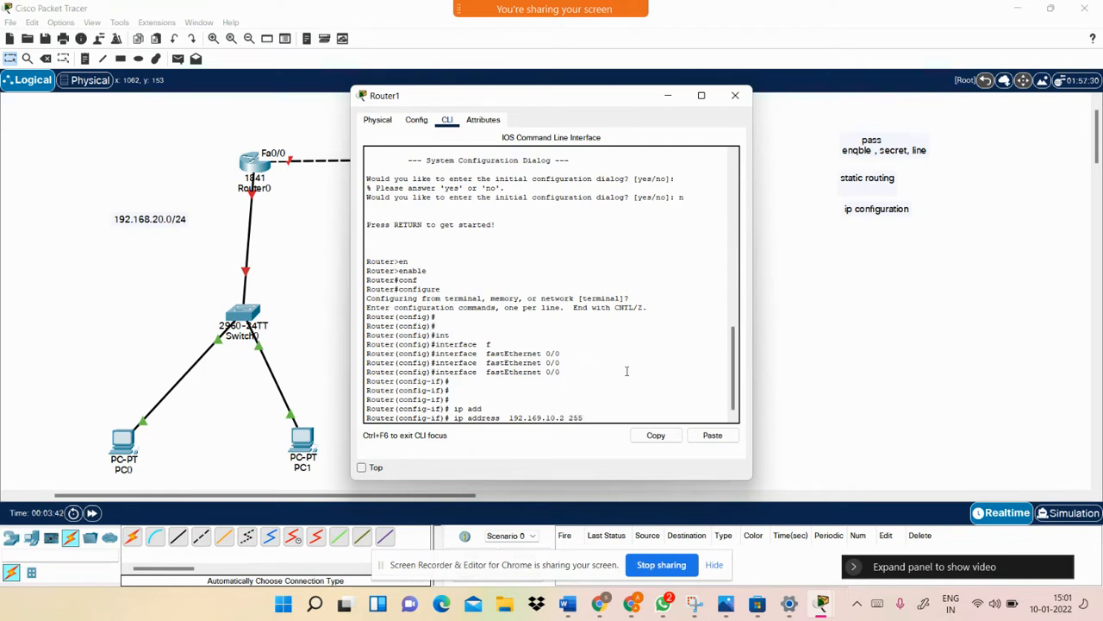
{"action": "type", "text": ".255.255.0"}
{"action": "key", "text": "Return"}
{"action": "key", "text": "Return"}
{"action": "key", "text": "Return"}
Bring Router1's Fa0/0 up with no shutdown, exit, and close the window
{"action": "type", "text": "no sh"}
{"action": "key", "text": "Tab"}
{"action": "key", "text": "Tab"}
{"action": "key", "text": "Return"}
{"action": "type", "text": "ex"}
{"action": "key", "text": "Tab"}
{"action": "key", "text": "Return"}
{"action": "key", "text": "Return"}
{"action": "left_click", "coordinate": [261, 325]}
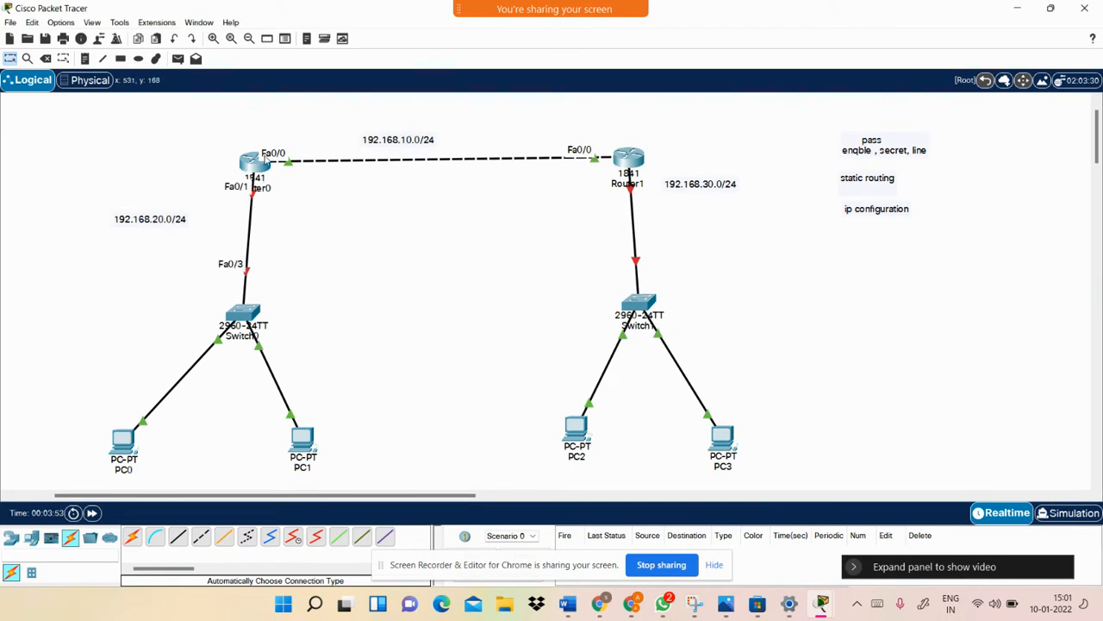
Reopen Router0's console and enter interface fastEthernet 0/1
{"action": "left_click", "coordinate": [255, 164]}
{"action": "key", "text": "Return"}
{"action": "key", "text": "Return"}
{"action": "key", "text": "Return"}
{"action": "key", "text": "Return"}
{"action": "key", "text": "Return"}
{"action": "type", "text": "int"}
{"action": "key", "text": "Tab"}
{"action": "type", "text": "f"}
{"action": "key", "text": "Tab"}
{"action": "type", "text": "0/1"}
{"action": "key", "text": "Tab"}
{"action": "key", "text": "Return"}
{"action": "key", "text": "Return"}
{"action": "key", "text": "Return"}
{"action": "key", "text": "Return"}
Assign ip address 192.168.20.1 255.255.255.0 to Fa0/1
{"action": "type", "text": "ip add"}
{"action": "key", "text": "Tab"}
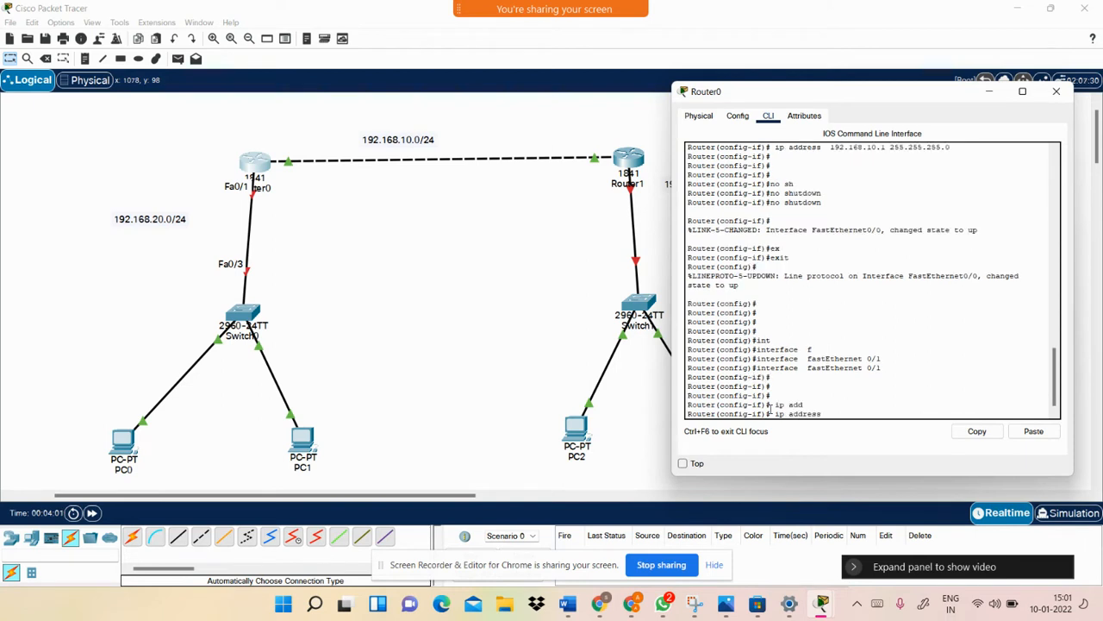
{"action": "type", "text": "10"}
{"action": "key", "text": "BackSpace"}
{"action": "key", "text": "BackSpace"}
{"action": "key", "text": "BackSpace"}
{"action": "type", "text": "92.168.20.1 255.255.255."}
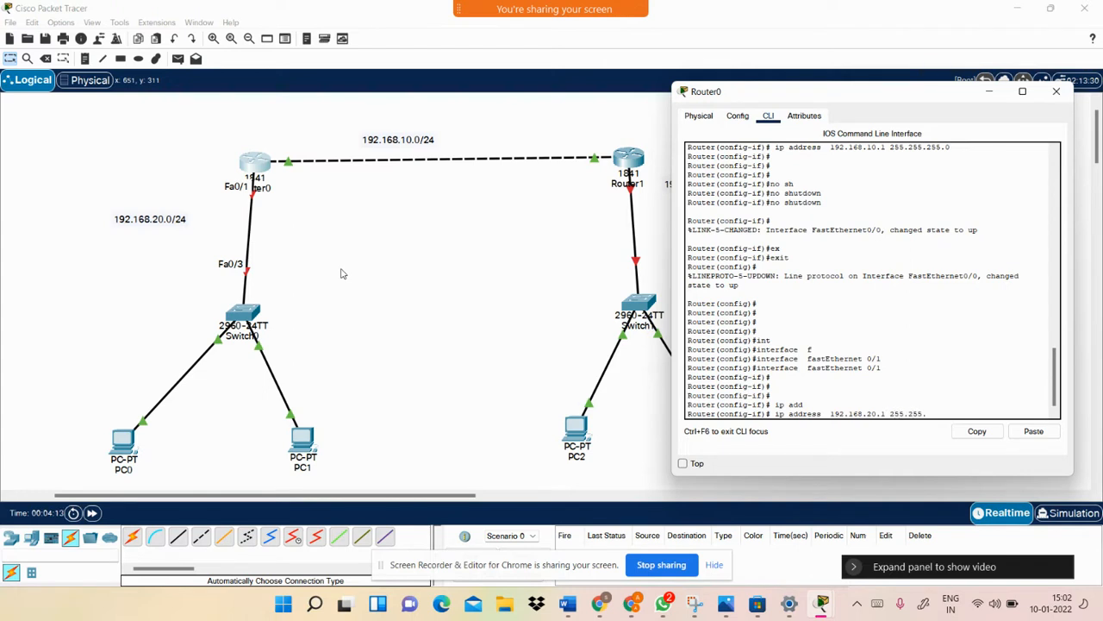
{"action": "type", "text": "0"}
{"action": "key", "text": "Return"}
{"action": "key", "text": "Return"}
{"action": "key", "text": "Return"}
Bring Fa0/1 up with no shutdown, exit, and close Router0's window
{"action": "type", "text": "no sh"}
{"action": "key", "text": "Tab"}
{"action": "key", "text": "Tab"}
{"action": "key", "text": "Return"}
{"action": "type", "text": "ex"}
{"action": "key", "text": "Tab"}
{"action": "key", "text": "Return"}
{"action": "key", "text": "Return"}
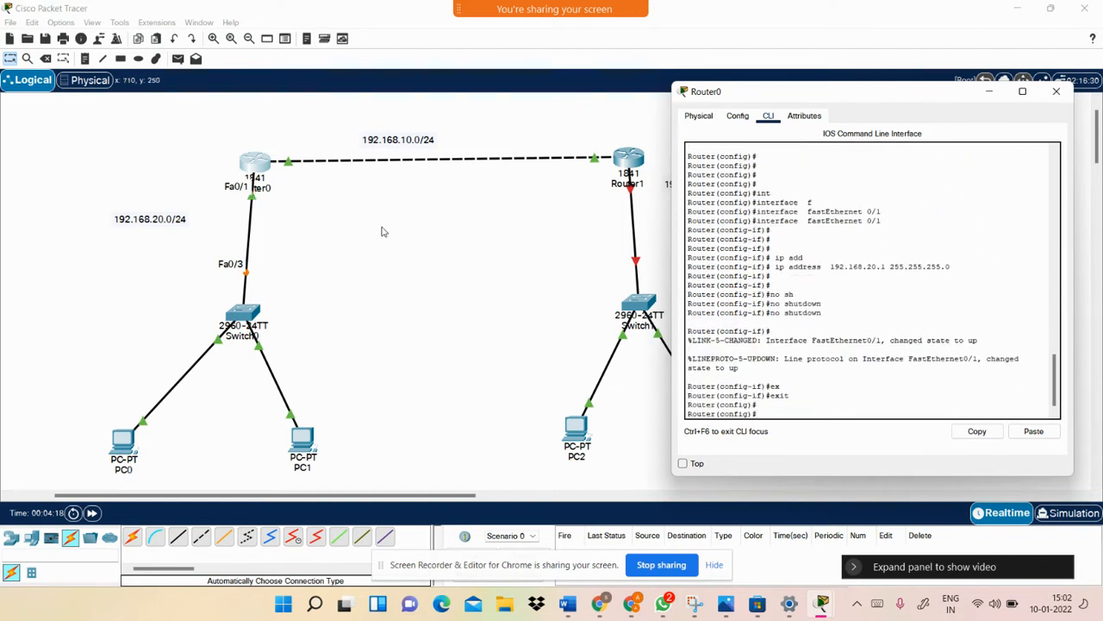
{"action": "left_click", "coordinate": [385, 231]}
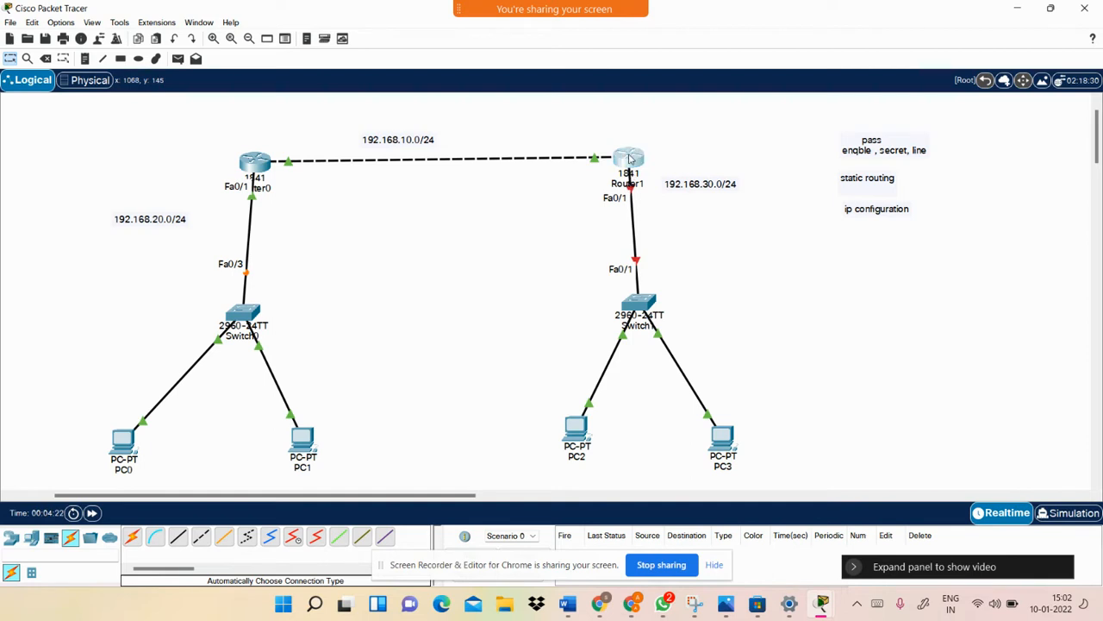
Open Router1's console and enter interface fastEthernet 0/1
{"action": "left_click", "coordinate": [630, 158]}
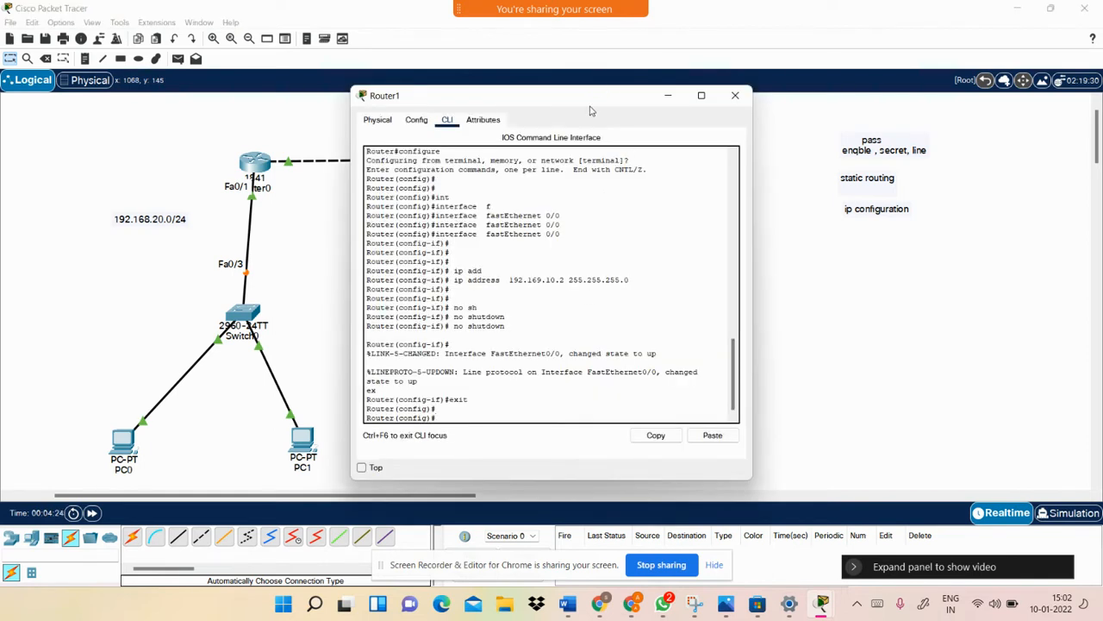
{"action": "left_click_drag", "start_coordinate": [585, 105], "coordinate": [353, 129]}
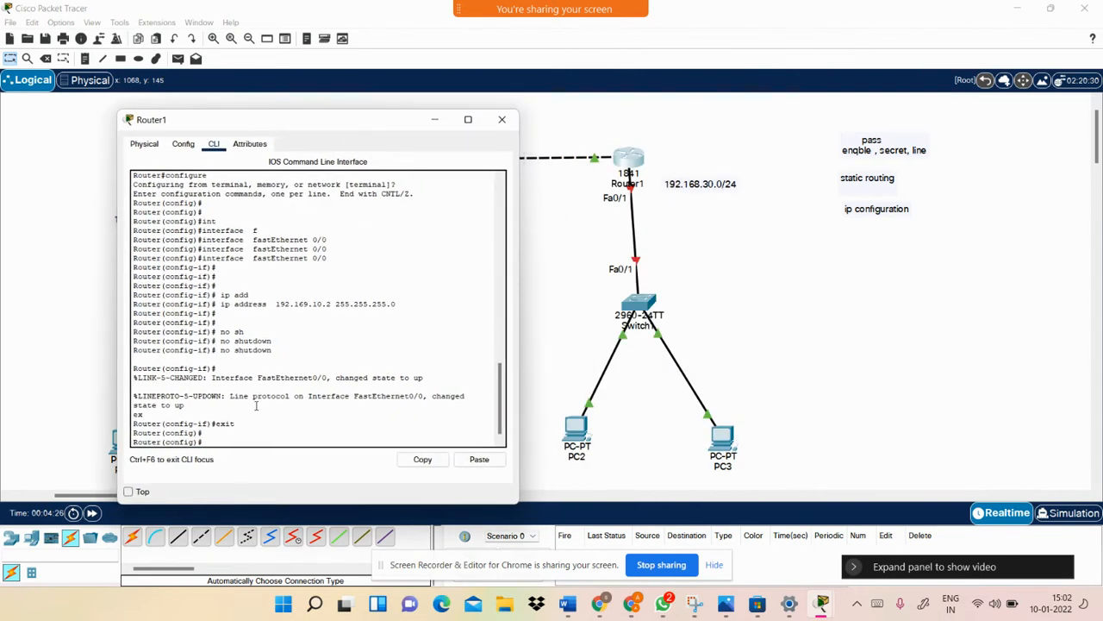
{"action": "key", "text": "Return"}
{"action": "key", "text": "Return"}
{"action": "key", "text": "Return"}
{"action": "key", "text": "Return"}
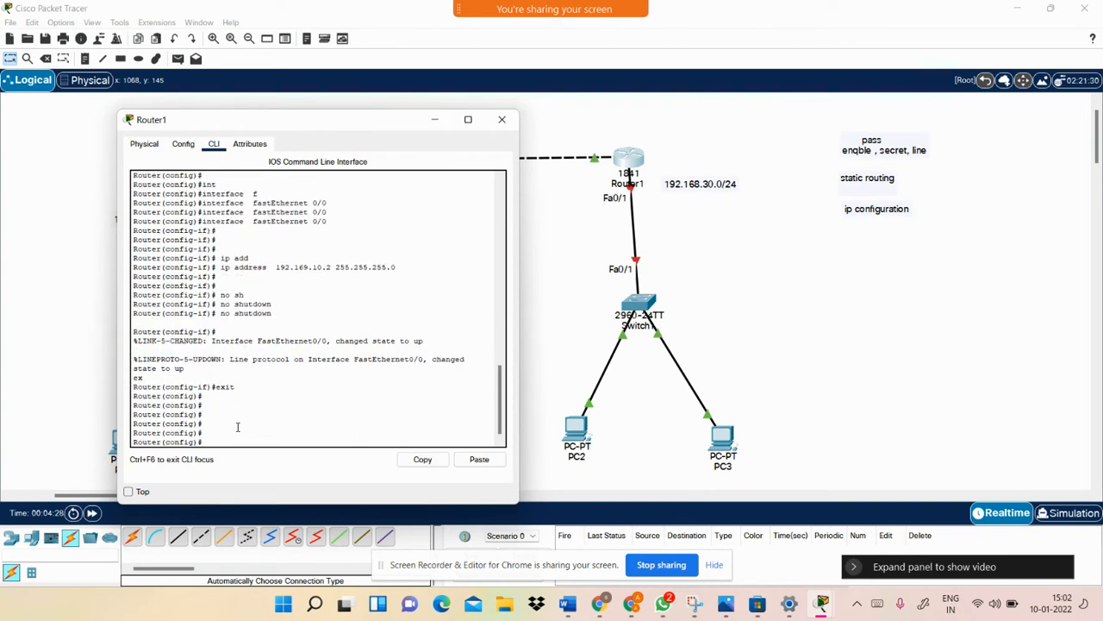
{"action": "key", "text": "Return"}
{"action": "type", "text": "int"}
{"action": "key", "text": "Tab"}
{"action": "type", "text": "f"}
{"action": "key", "text": "Tab"}
{"action": "type", "text": "0/1"}
{"action": "key", "text": "Tab"}
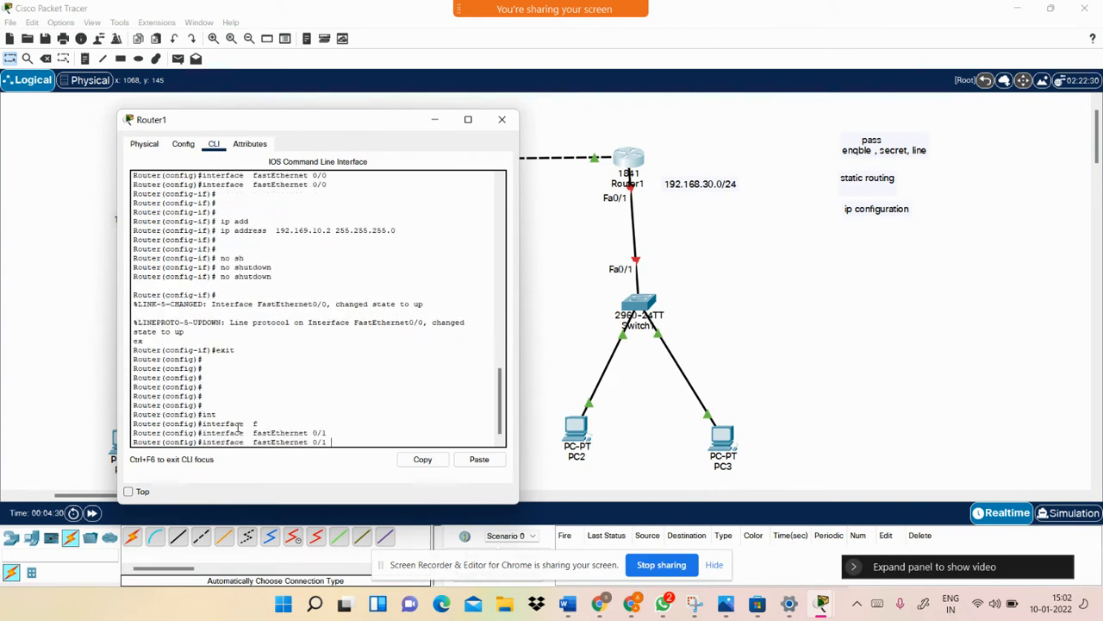
{"action": "key", "text": "Tab"}
{"action": "key", "text": "Return"}
{"action": "key", "text": "Return"}
Assign ip address 192.168.30.1 255.255.255.0 to Fa0/1
{"action": "type", "text": "ip add"}
{"action": "key", "text": "Tab"}
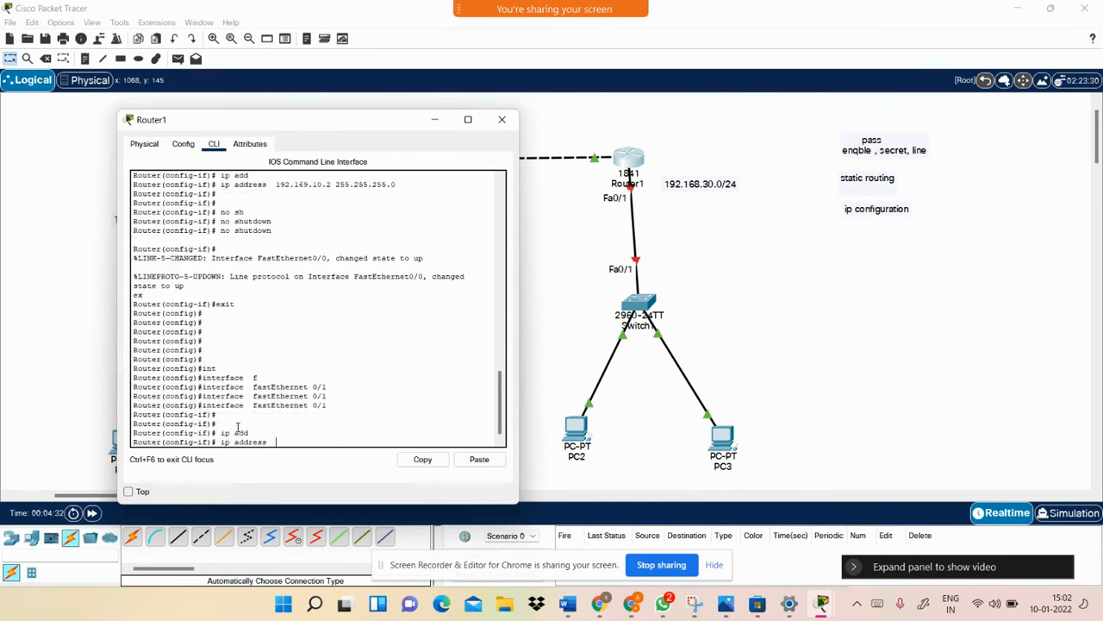
{"action": "type", "text": "192.168"}
{"action": "key", "text": "BackSpace"}
{"action": "type", "text": ".30.1 255.255.255.0"}
{"action": "key", "text": "Return"}
{"action": "key", "text": "Return"}
{"action": "key", "text": "Return"}
{"action": "key", "text": "Return"}
Bring Fa0/1 up, exit interface mode, and close Router1's window
{"action": "type", "text": "sh"}
{"action": "key", "text": "Tab"}
{"action": "key", "text": "Tab"}
{"action": "key", "text": "Return"}
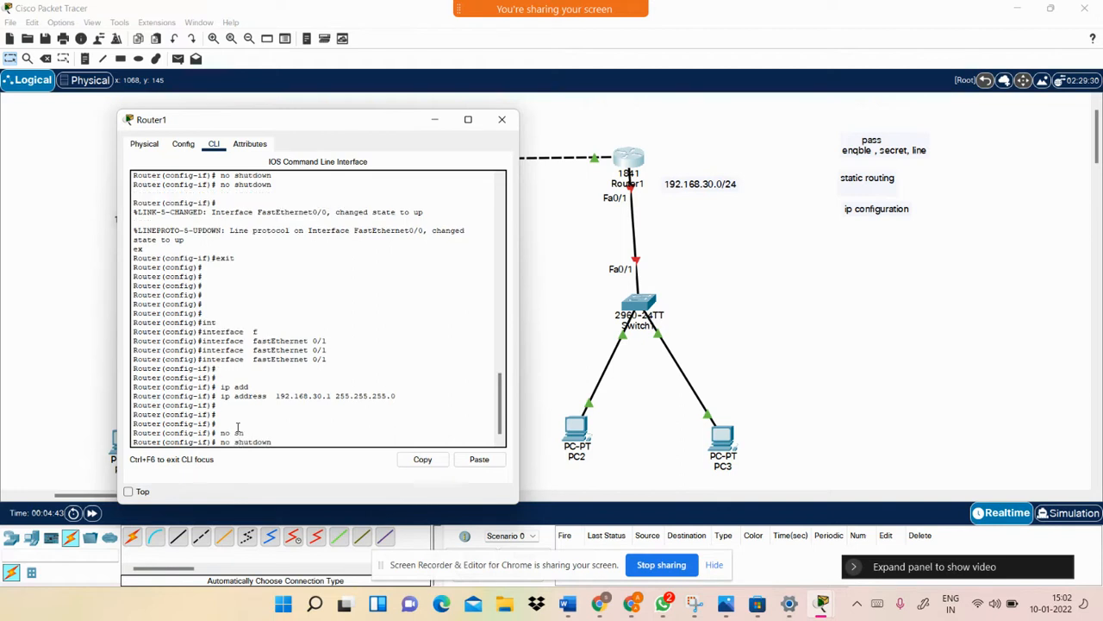
{"action": "type", "text": "ex"}
{"action": "key", "text": "Tab"}
{"action": "key", "text": "Return"}
{"action": "key", "text": "Return"}
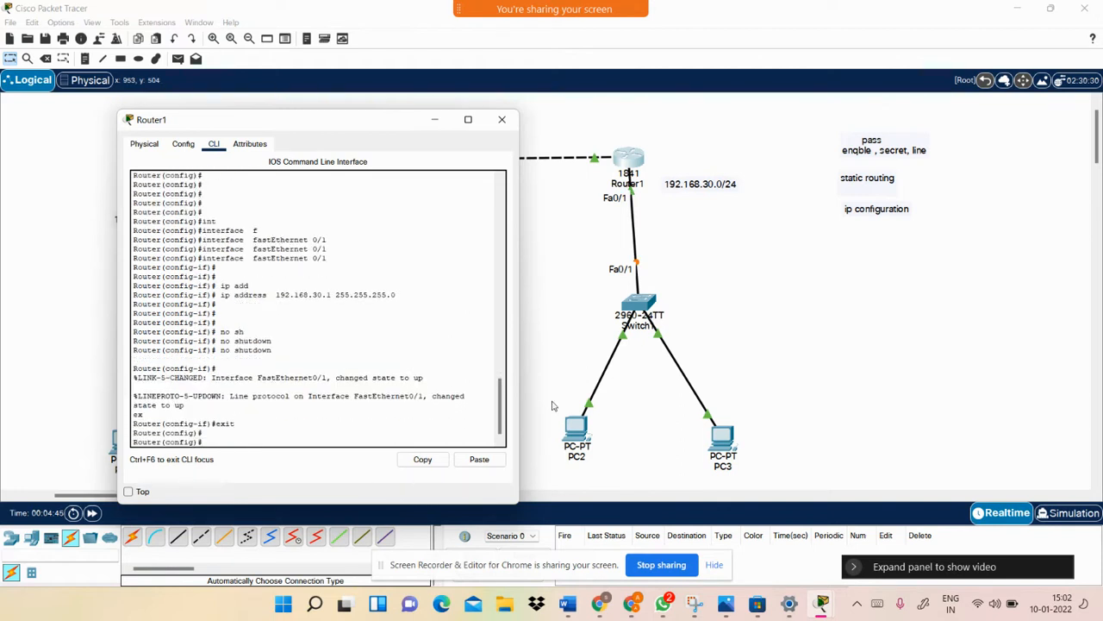
{"action": "left_click", "coordinate": [791, 332]}
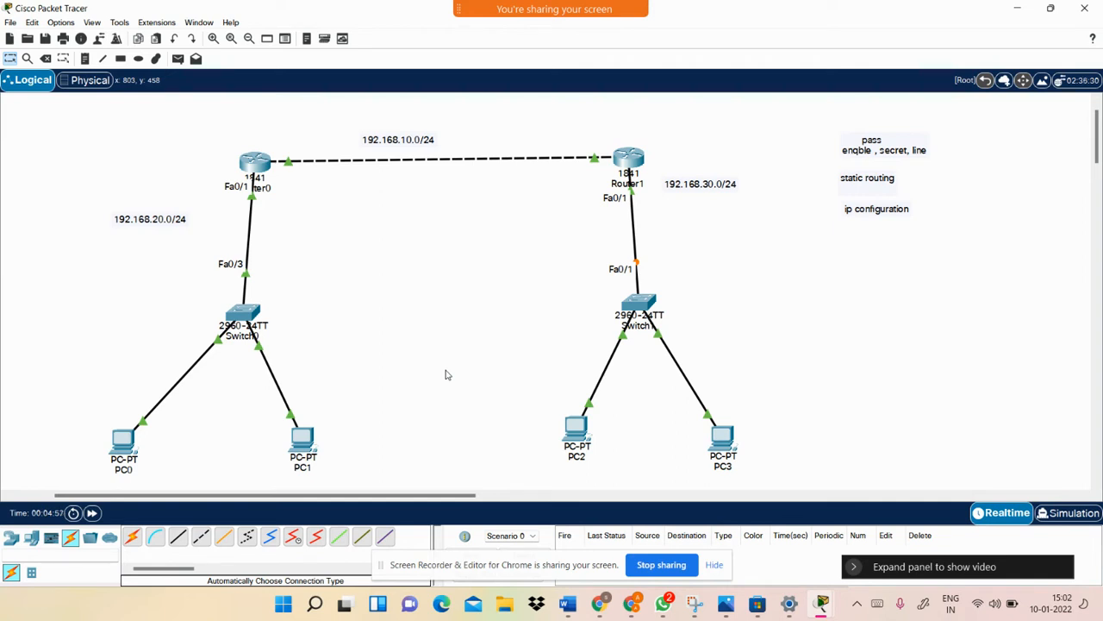
Give PC0 address 192.168.20.2, mask 255.255.255.0 and gateway 192.168.20.1 in IP Configuration
{"action": "left_click", "coordinate": [123, 441]}
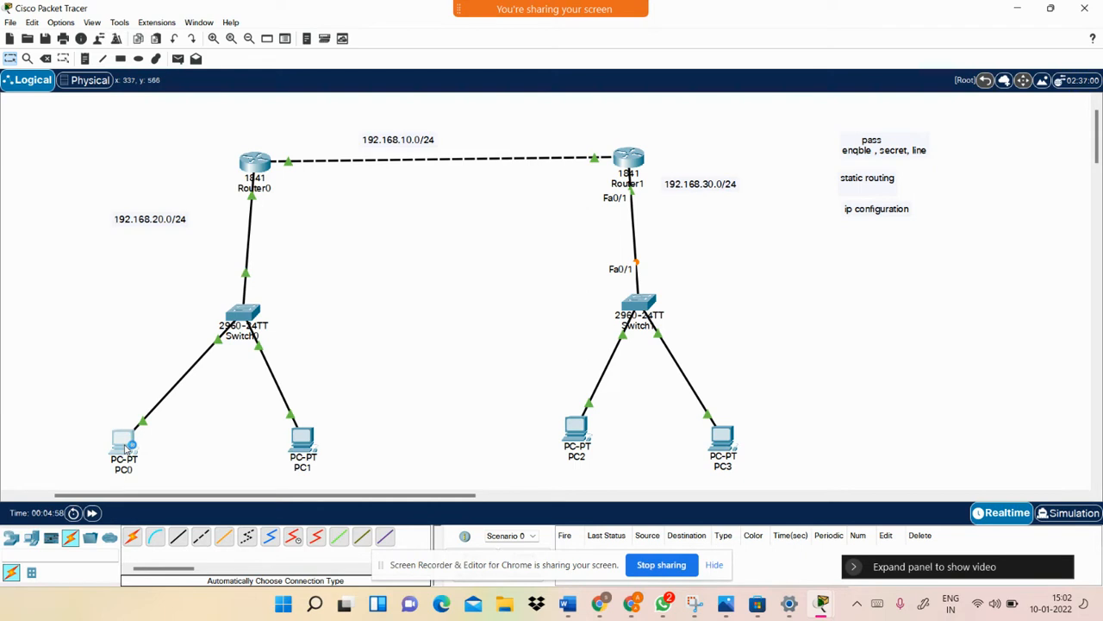
{"action": "left_click", "coordinate": [457, 121]}
{"action": "left_click", "coordinate": [402, 166]}
{"action": "left_click_drag", "start_coordinate": [559, 105], "coordinate": [643, 111]}
{"action": "left_click", "coordinate": [609, 211]}
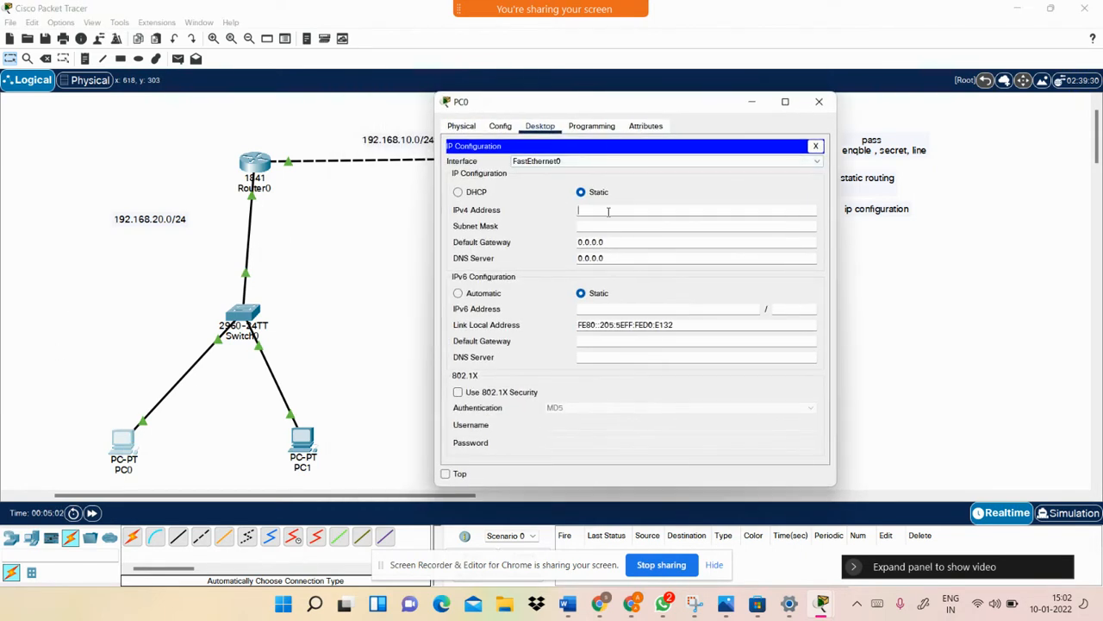
{"action": "type", "text": "192.168.20.2"}
{"action": "key", "text": "Tab"}
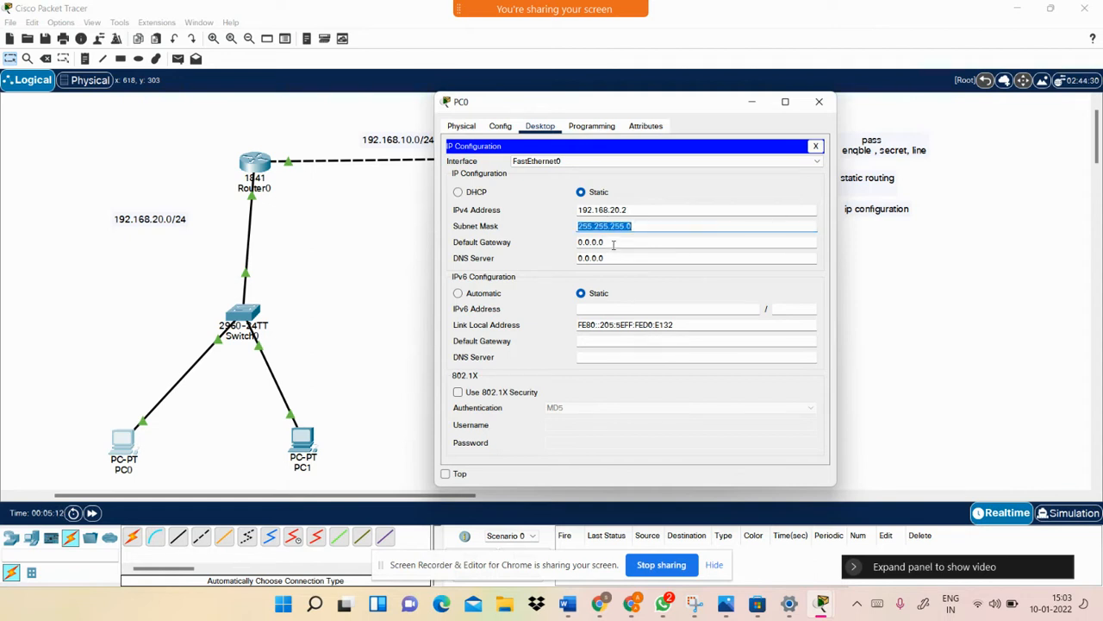
{"action": "key", "text": "Tab"}
{"action": "type", "text": "192"}
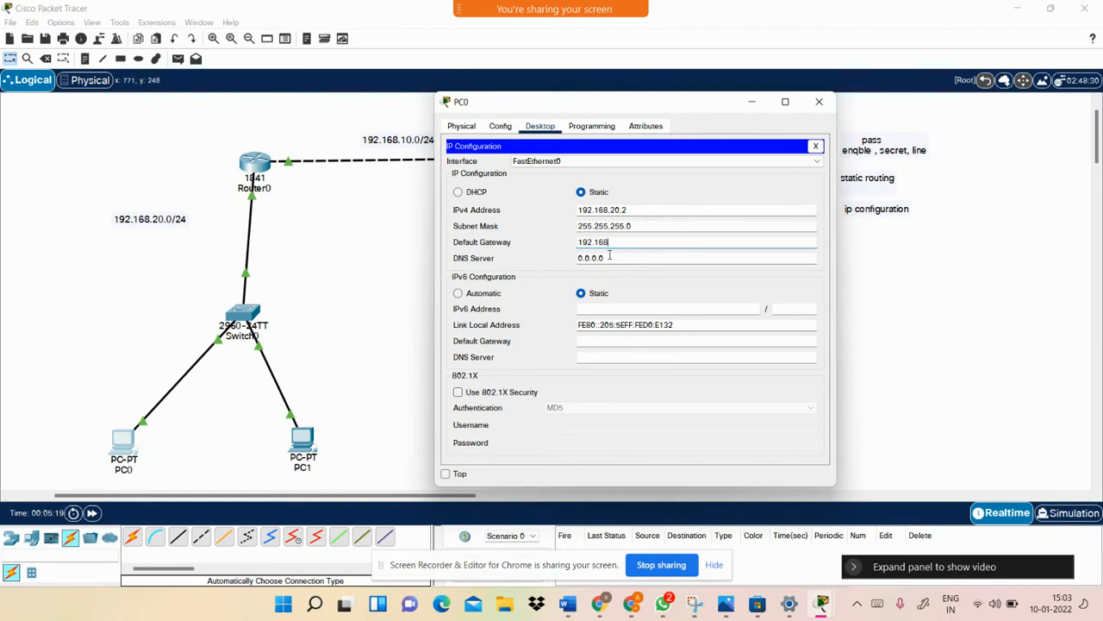
{"action": "type", "text": ".168.20.1"}
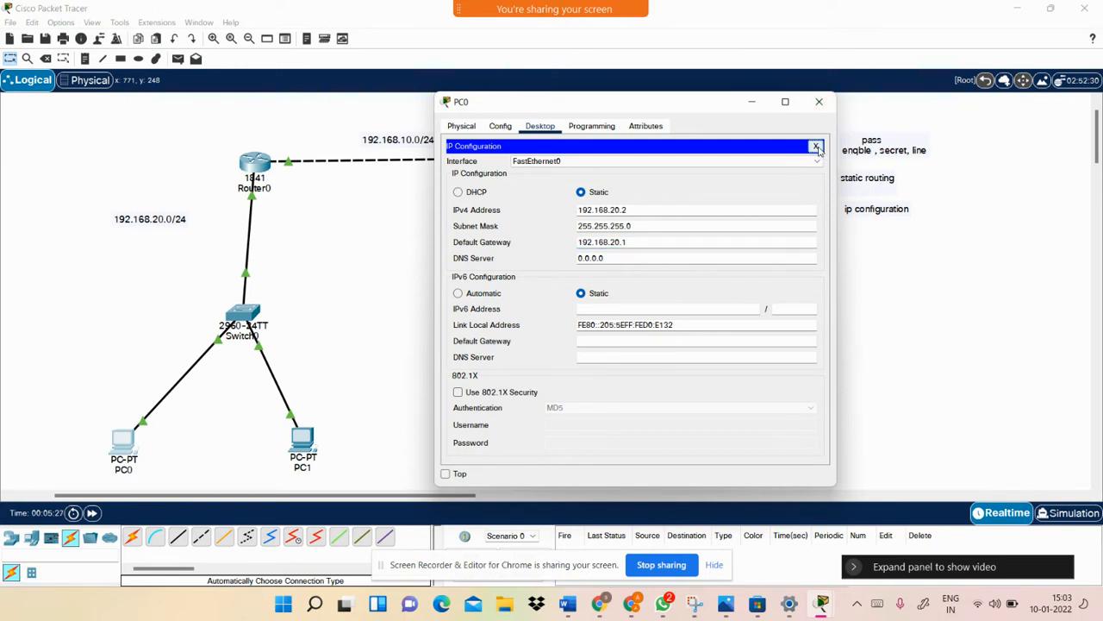
{"action": "left_click", "coordinate": [816, 146]}
Give PC1 address 192.168.20.3, mask 255.255.255.0 and gateway 192.168.20.1, then close its window
{"action": "left_click", "coordinate": [819, 101]}
{"action": "left_click", "coordinate": [304, 439]}
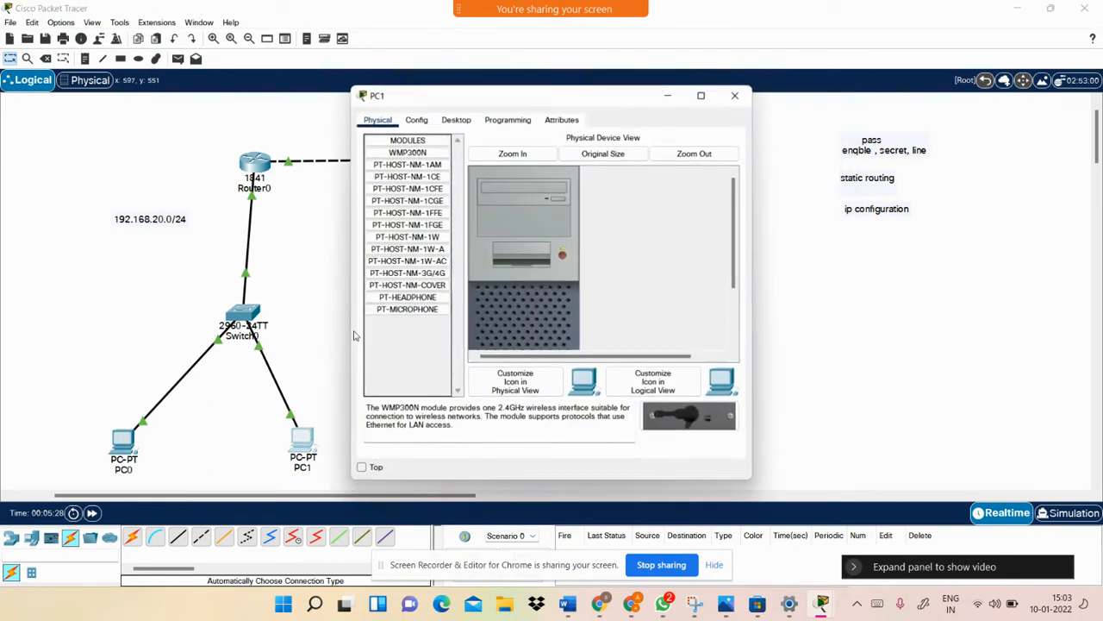
{"action": "left_click", "coordinate": [454, 124]}
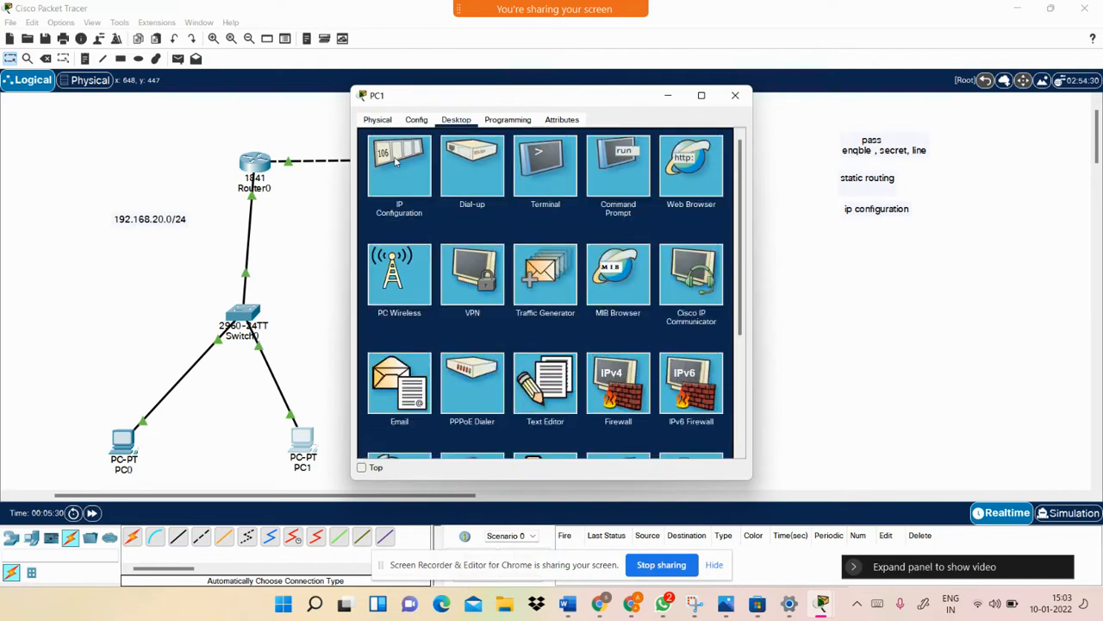
{"action": "left_click", "coordinate": [397, 162]}
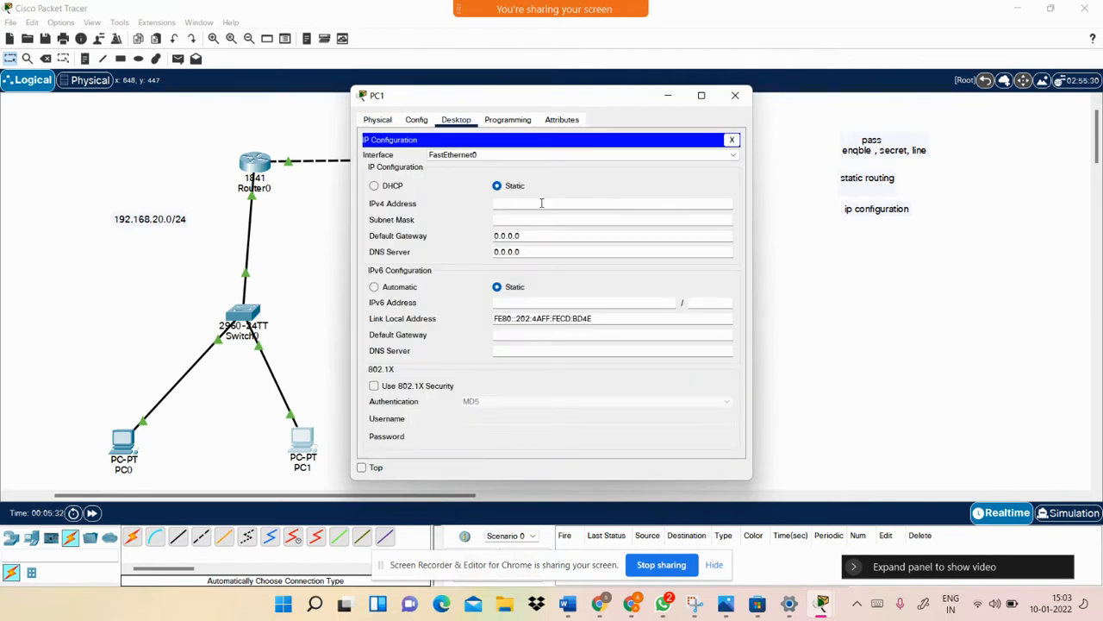
{"action": "type", "text": "192.168.20"}
{"action": "key", "text": "Tab"}
{"action": "key", "text": "Tab"}
{"action": "type", "text": "192.168.020"}
{"action": "key", "text": "BackSpace"}
{"action": "key", "text": "BackSpace"}
{"action": "type", "text": "20.1"}
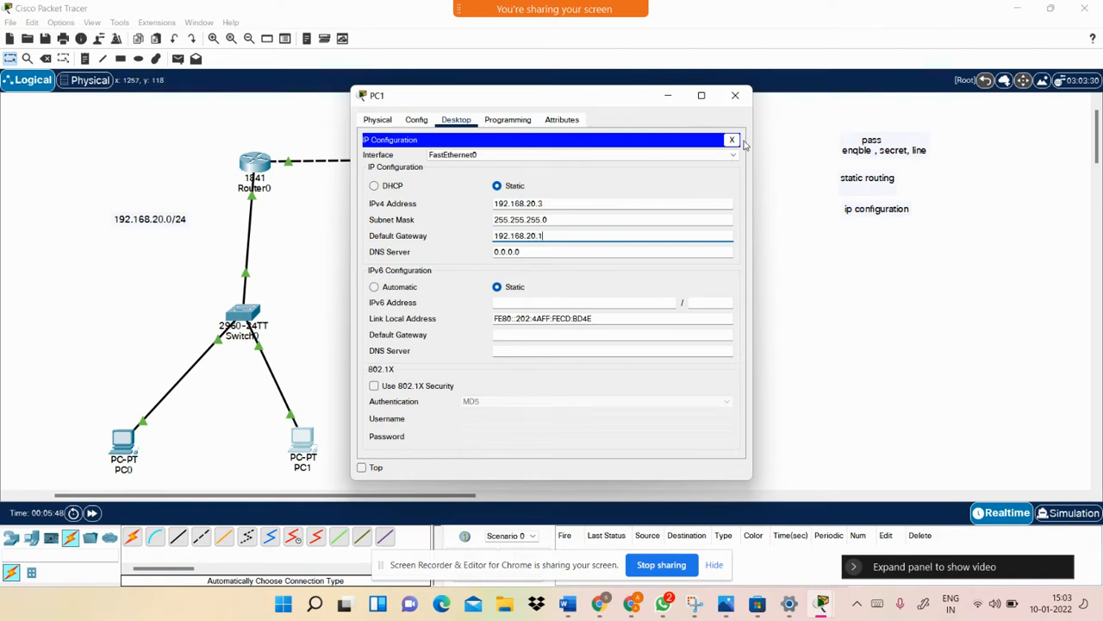
{"action": "left_click", "coordinate": [732, 140]}
{"action": "left_click", "coordinate": [736, 96]}
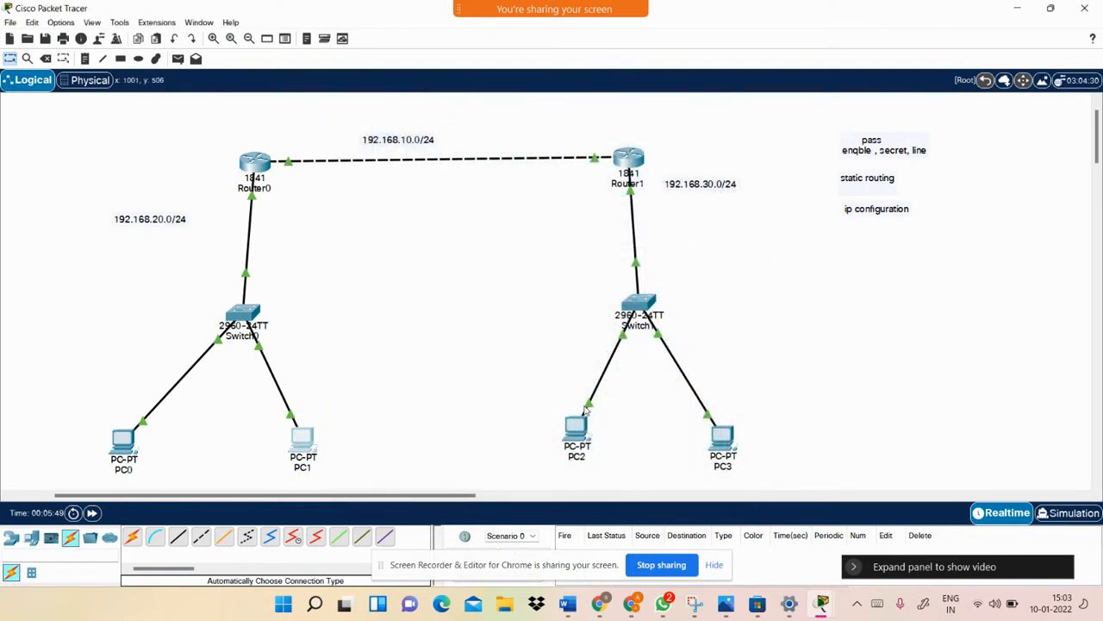
Give PC2 address 192.168.30.2, mask 255.255.255.0 and gateway 192.168.30.1, then close its window
{"action": "left_click", "coordinate": [576, 431]}
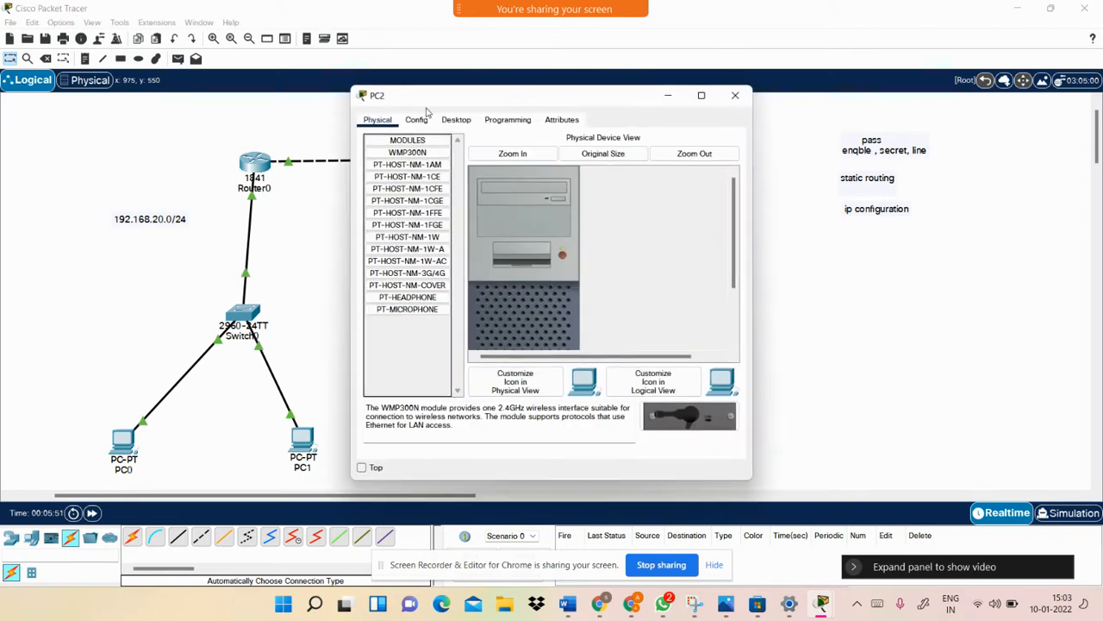
{"action": "left_click", "coordinate": [456, 120]}
{"action": "left_click", "coordinate": [395, 175]}
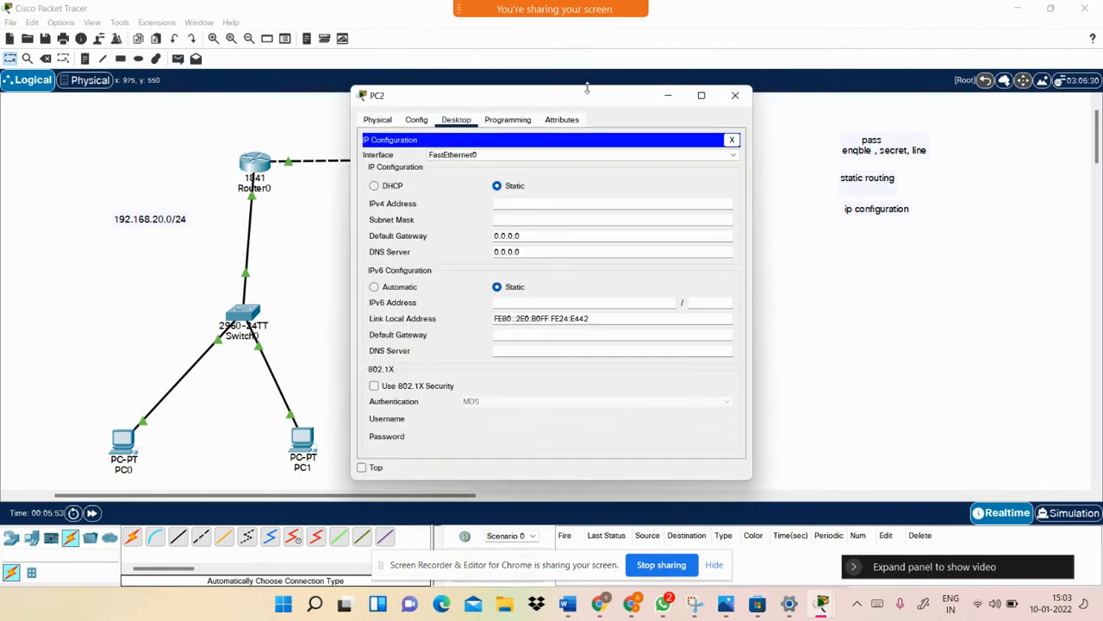
{"action": "left_click_drag", "start_coordinate": [483, 94], "coordinate": [163, 108]}
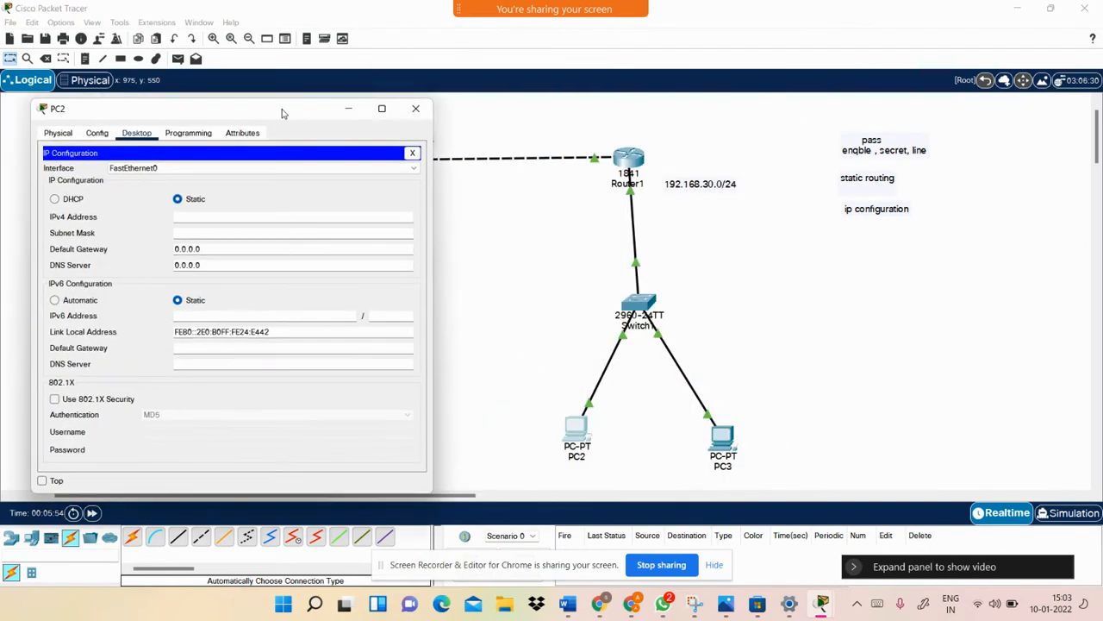
{"action": "left_click", "coordinate": [222, 216]}
{"action": "type", "text": "19"}
{"action": "key", "text": "BackSpace"}
{"action": "type", "text": "92.168.30.2"}
{"action": "key", "text": "Tab"}
{"action": "key", "text": "Tab"}
{"action": "type", "text": "192.1"}
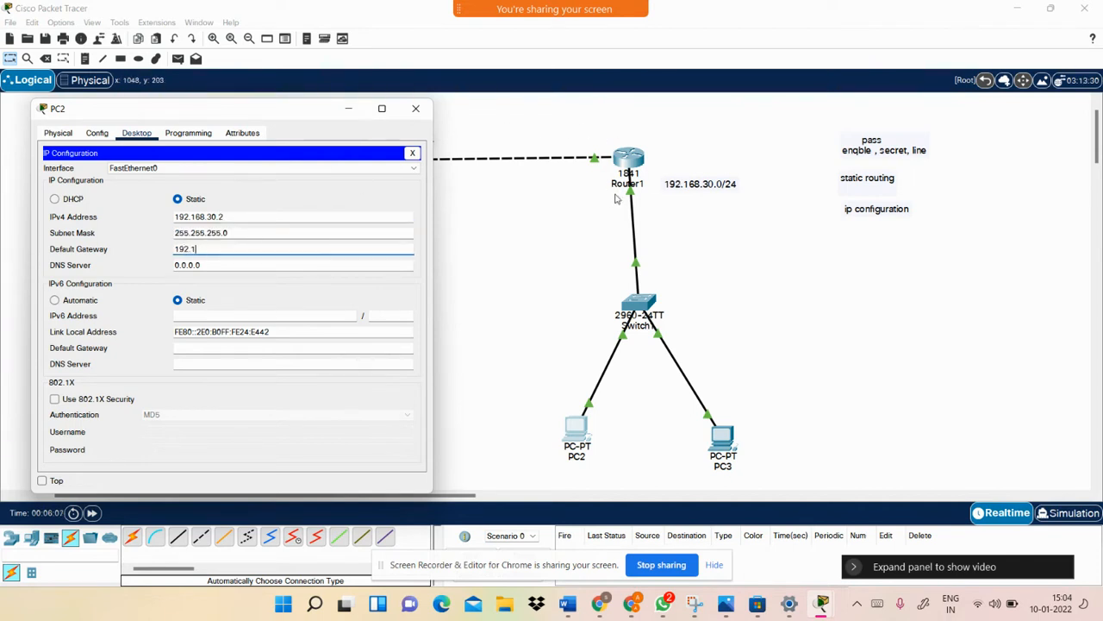
{"action": "type", "text": "68.30.1"}
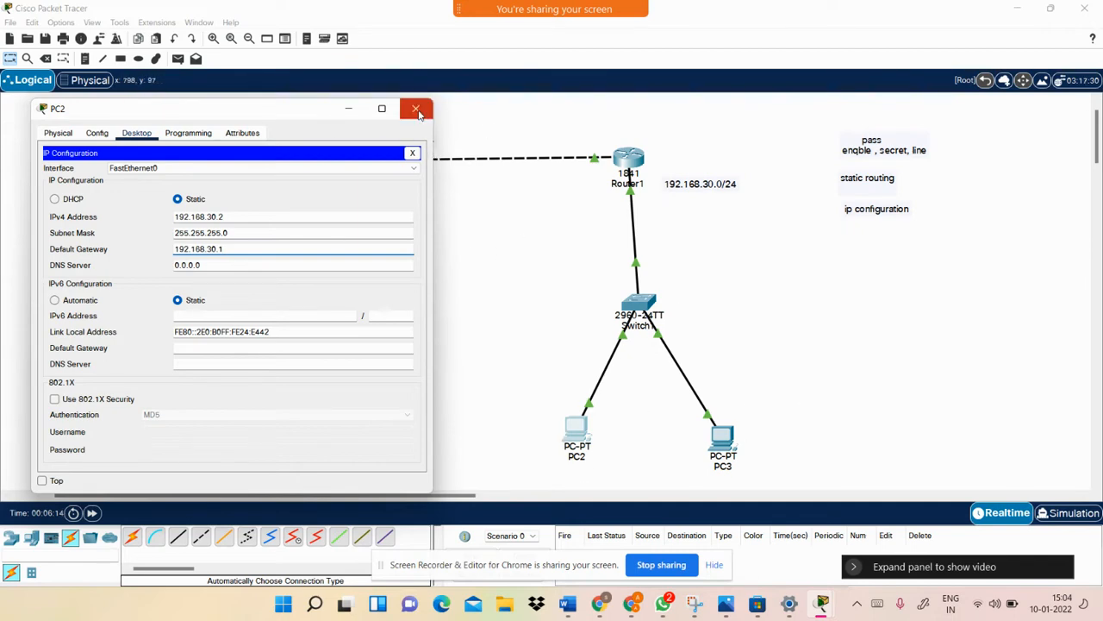
{"action": "left_click", "coordinate": [416, 112]}
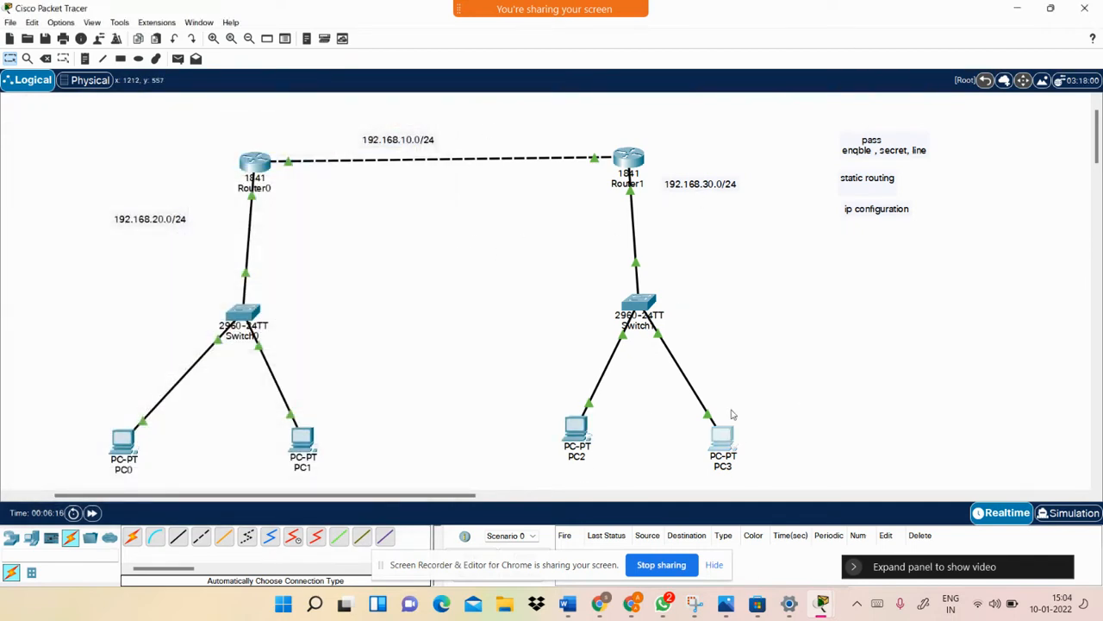
Give PC3 address 192.168.30.3, mask 255.255.255.0 and gateway 192.168.30.1, then close its window
{"action": "left_click", "coordinate": [729, 436]}
{"action": "left_click", "coordinate": [456, 120]}
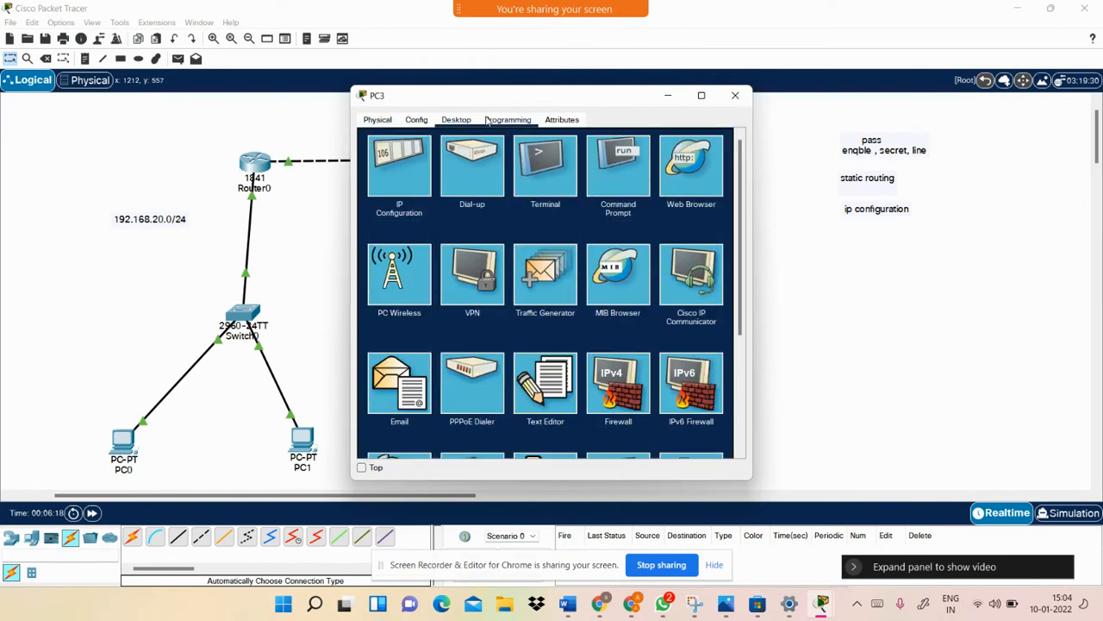
{"action": "left_click", "coordinate": [411, 152]}
{"action": "left_click_drag", "start_coordinate": [581, 102], "coordinate": [377, 117]}
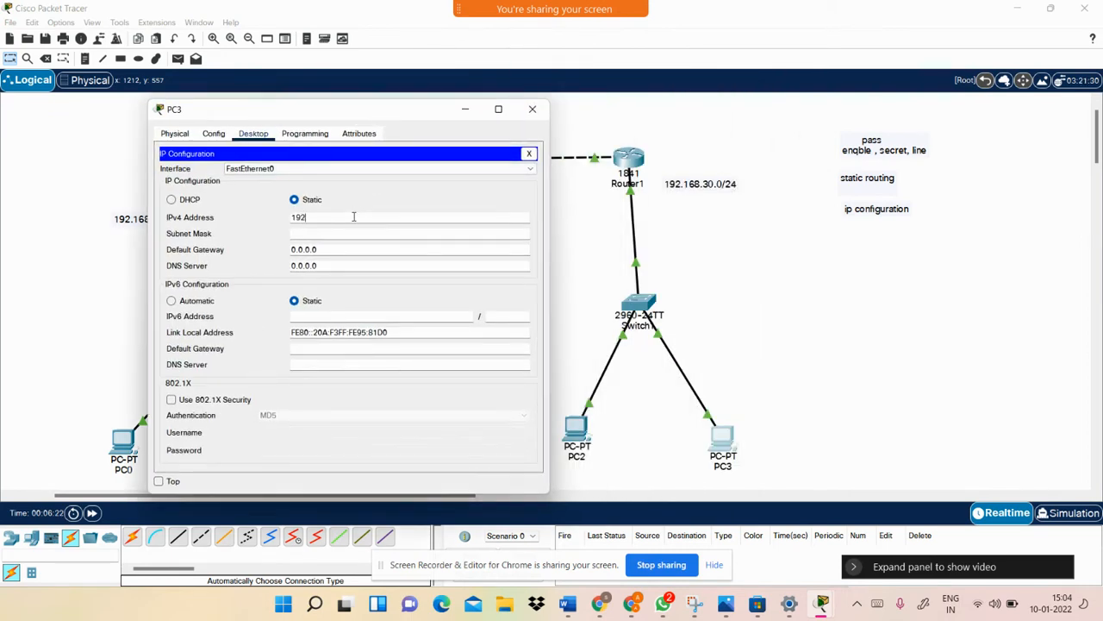
{"action": "type", "text": "30.3"}
{"action": "key", "text": "Tab"}
{"action": "key", "text": "Tab"}
{"action": "type", "text": "19"}
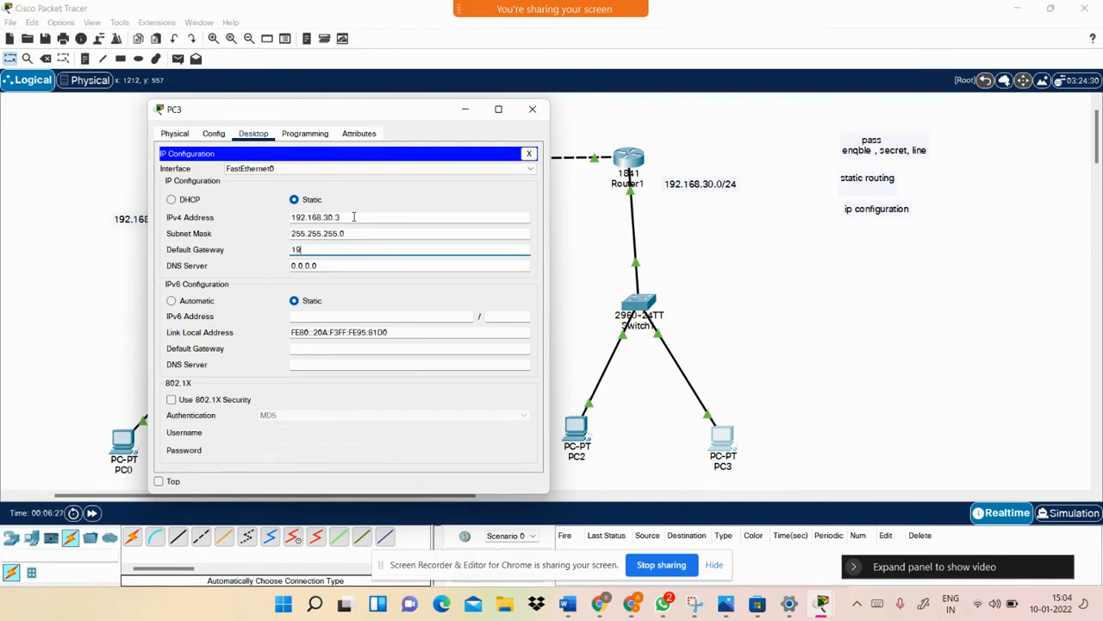
{"action": "type", "text": "2.168.30."}
{"action": "key", "text": "BackSpace"}
{"action": "type", "text": "30.1"}
{"action": "left_click", "coordinate": [532, 110]}
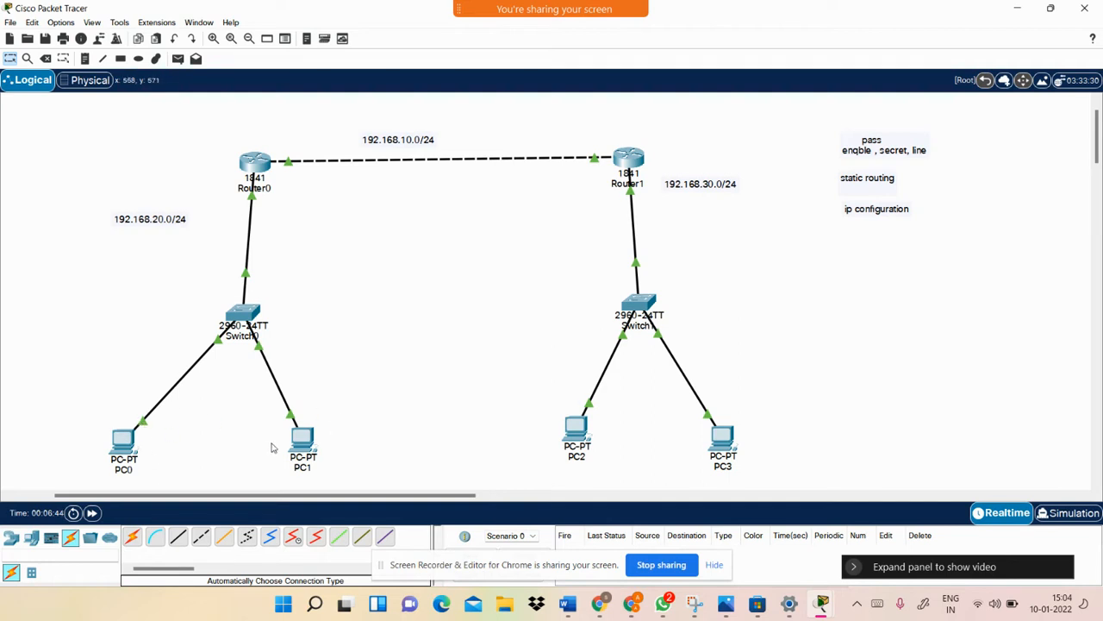
Run a ping test from PC0's command prompt and check the reply times
{"action": "left_click", "coordinate": [126, 445]}
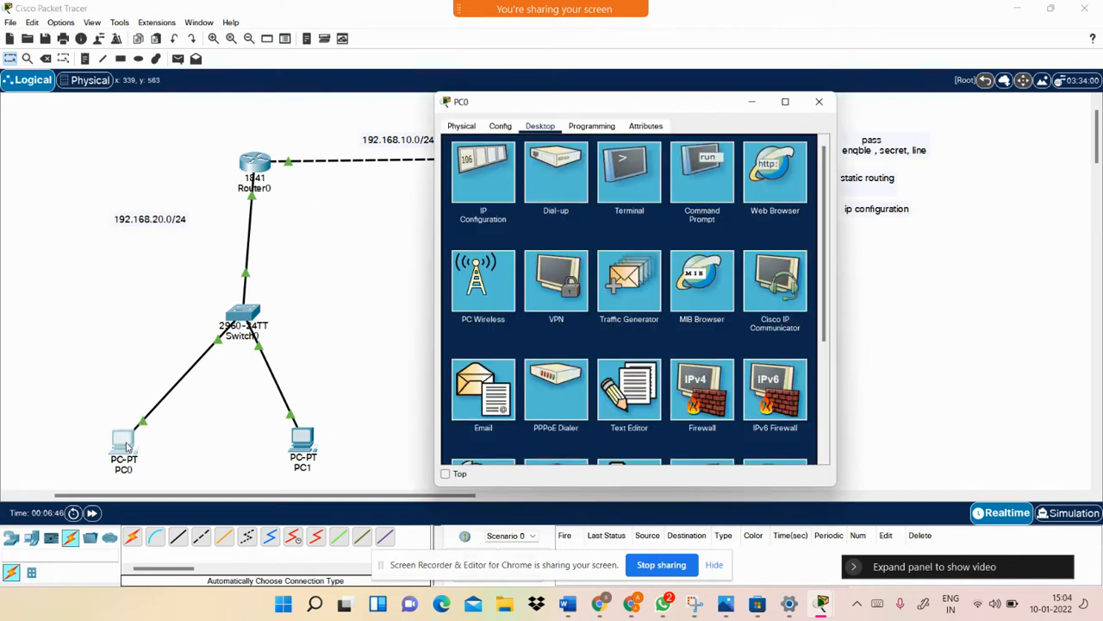
{"action": "left_click", "coordinate": [700, 172]}
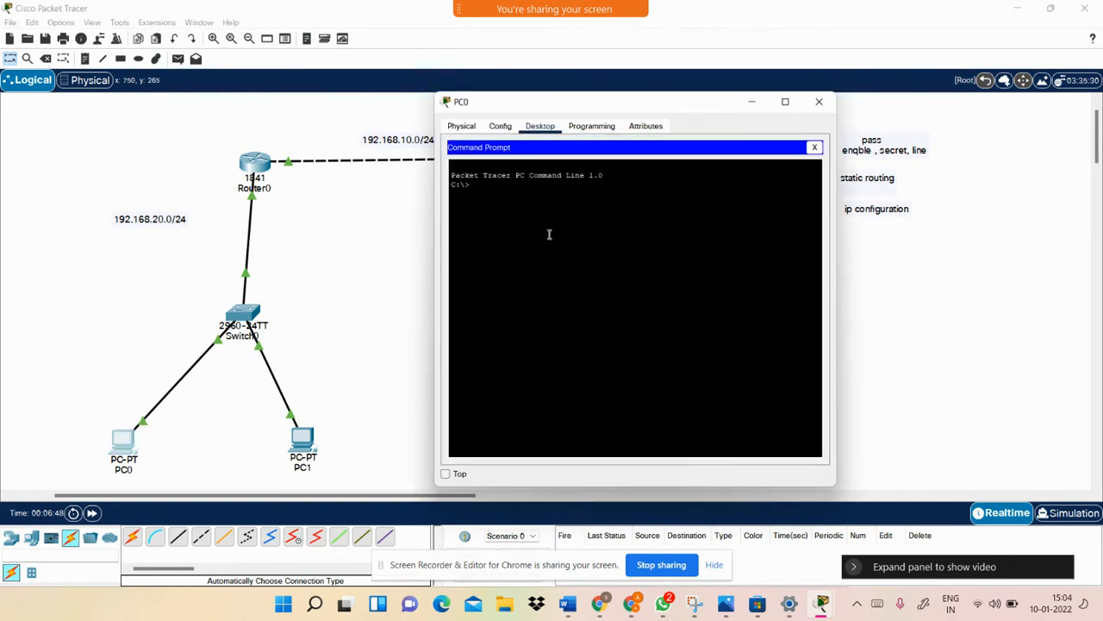
{"action": "type", "text": "ping 192.168.20.1"}
{"action": "key", "text": "Return"}
{"action": "left_click_drag", "start_coordinate": [699, 222], "coordinate": [640, 230]}
{"action": "left_click", "coordinate": [815, 146]}
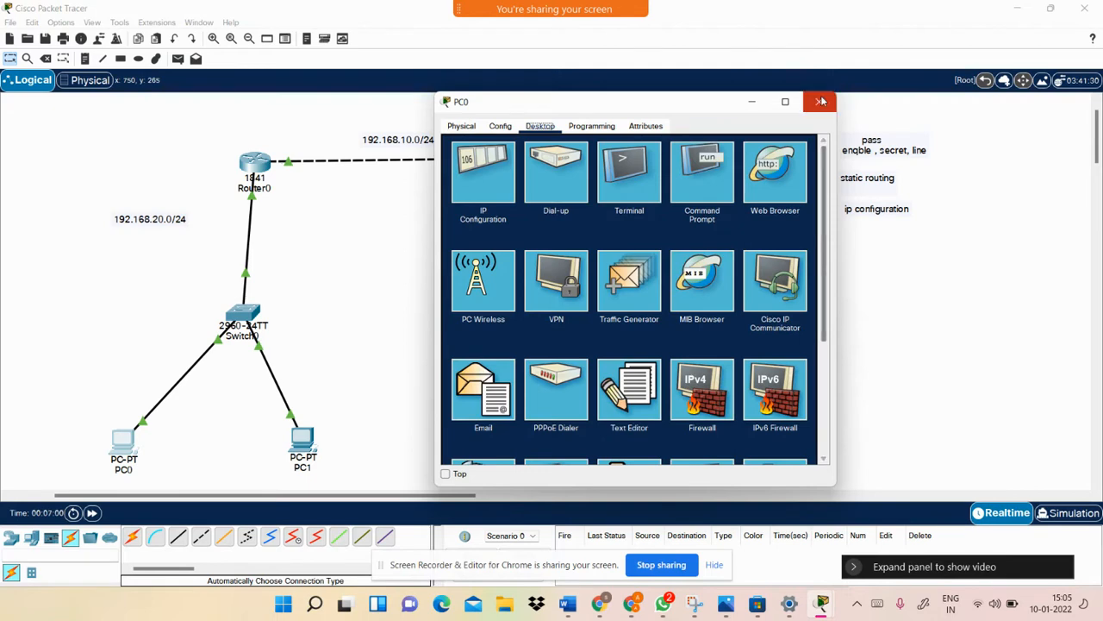
{"action": "left_click", "coordinate": [819, 101]}
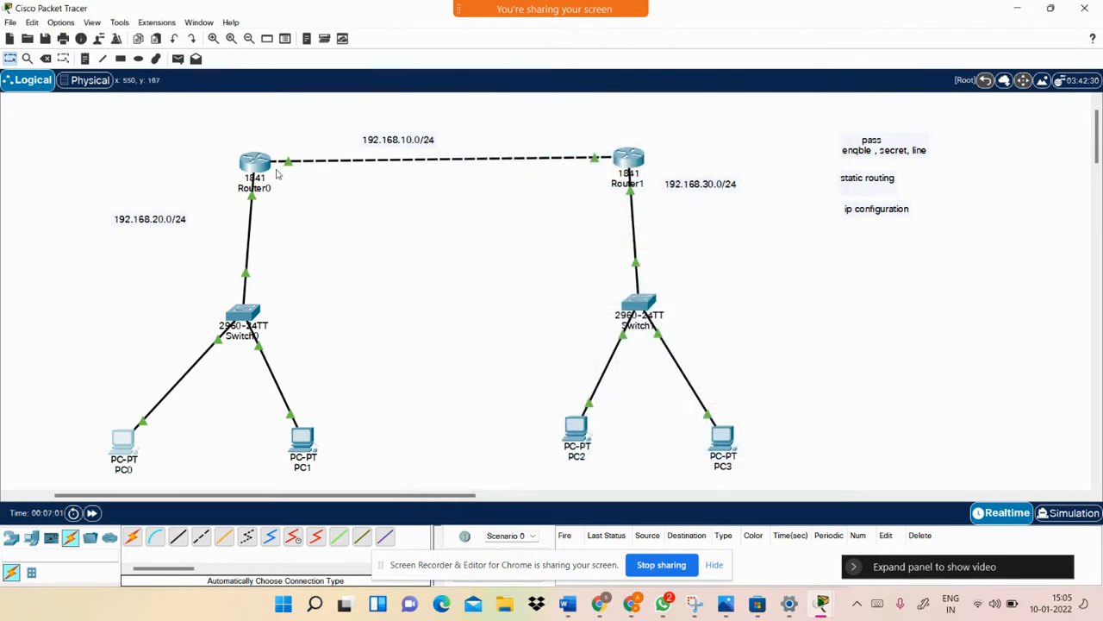
Select the Router0–PC1 and Router1–PC3 network groups, then clear the selection
{"action": "left_click_drag", "start_coordinate": [208, 168], "coordinate": [62, 177]}
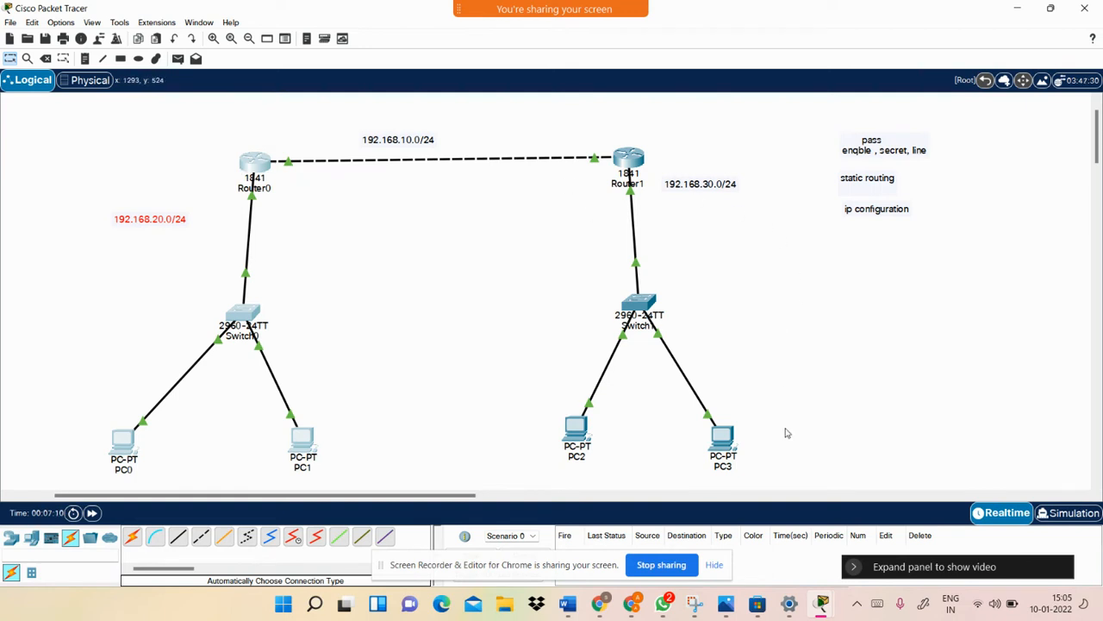
{"action": "left_click_drag", "start_coordinate": [785, 464], "coordinate": [492, 170]}
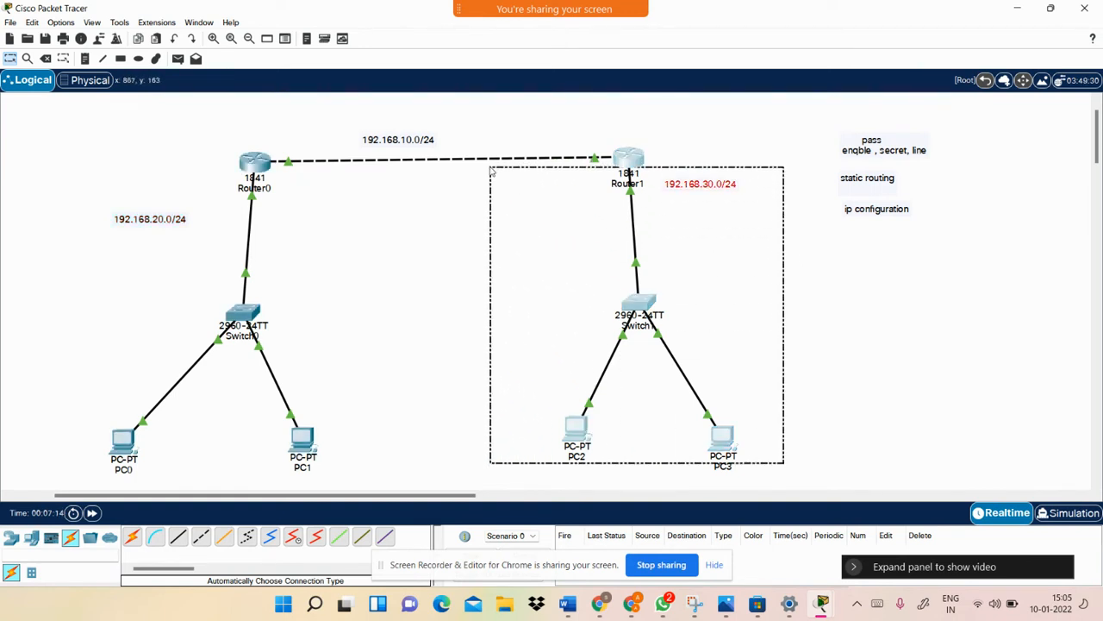
{"action": "left_click", "coordinate": [539, 127]}
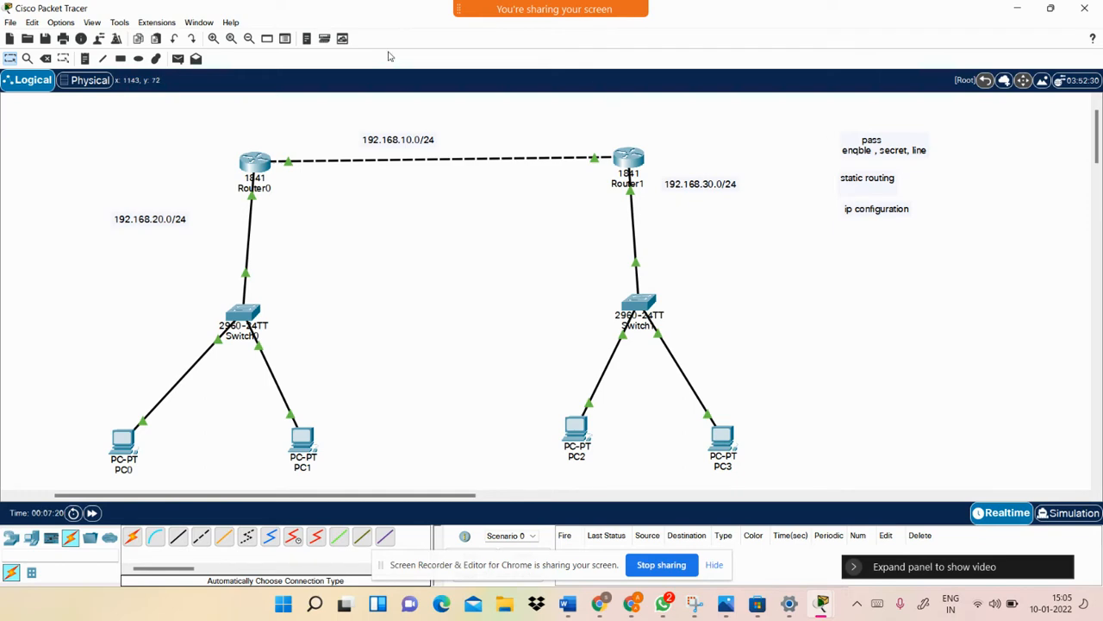
Add a local username with a password to Router0 using the username command
{"action": "left_click", "coordinate": [255, 162]}
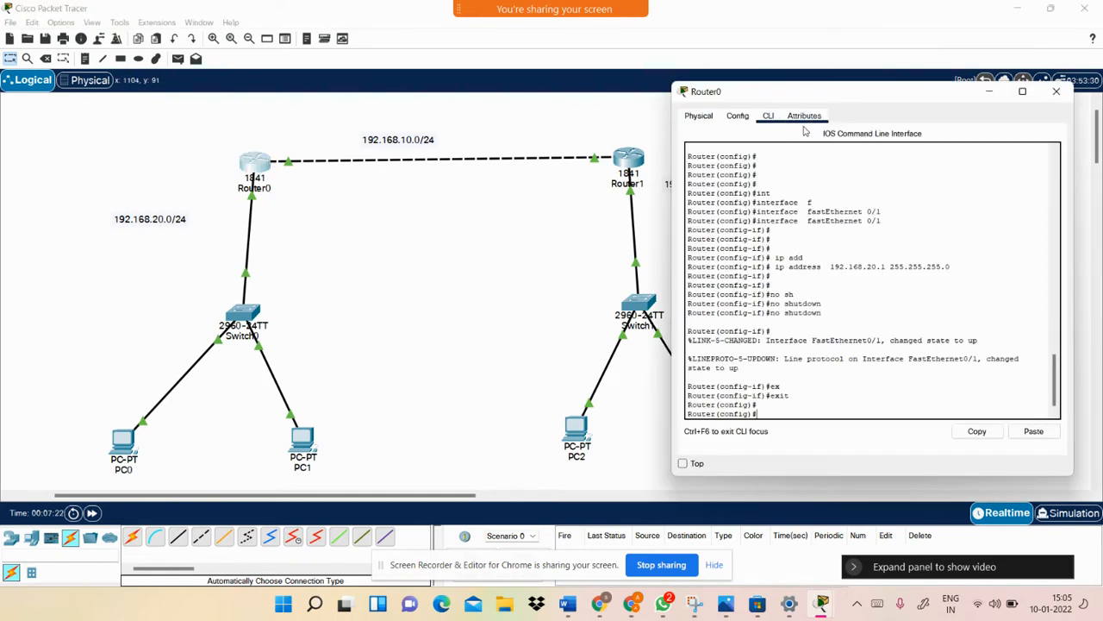
{"action": "left_click_drag", "start_coordinate": [904, 91], "coordinate": [533, 123]}
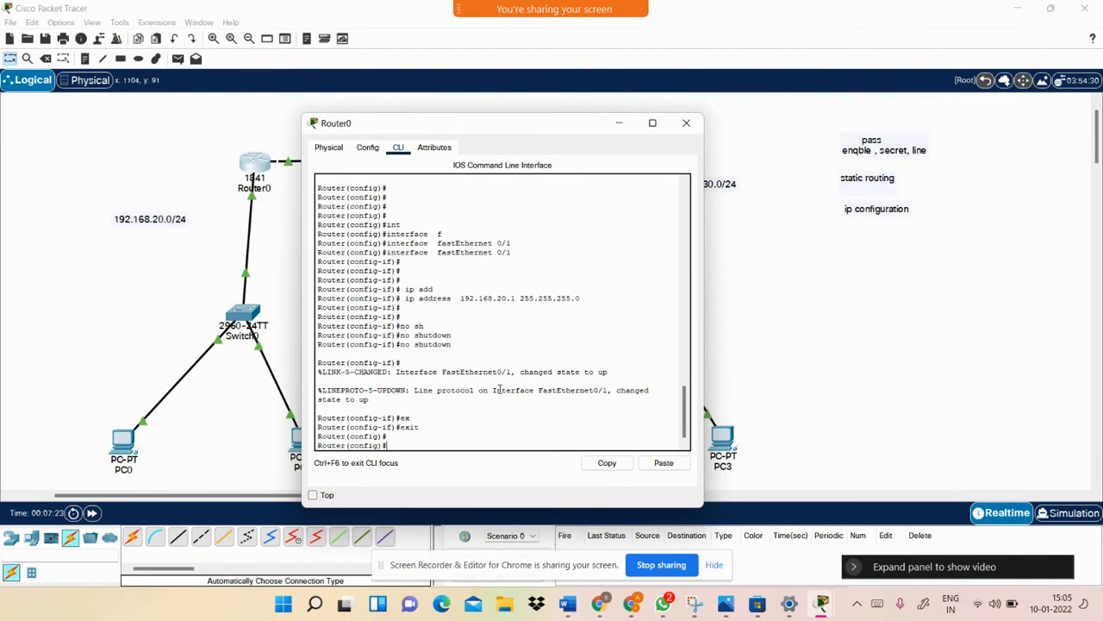
{"action": "key", "text": "Return"}
{"action": "key", "text": "Return"}
{"action": "key", "text": "Return"}
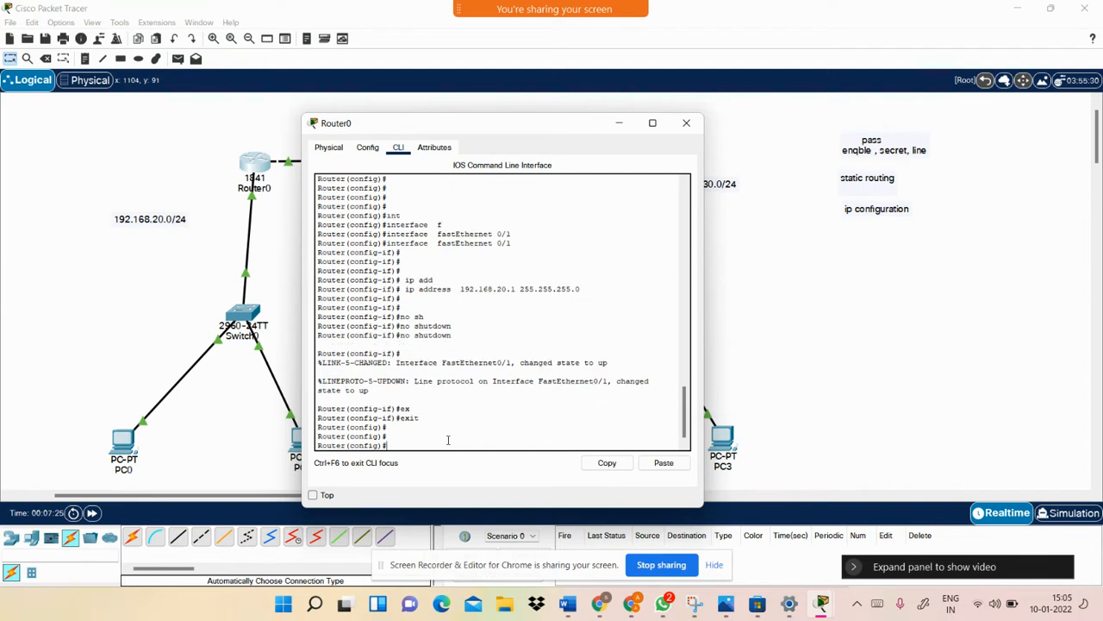
{"action": "type", "text": "use"}
{"action": "key", "text": "Tab"}
{"action": "key", "text": "Tab"}
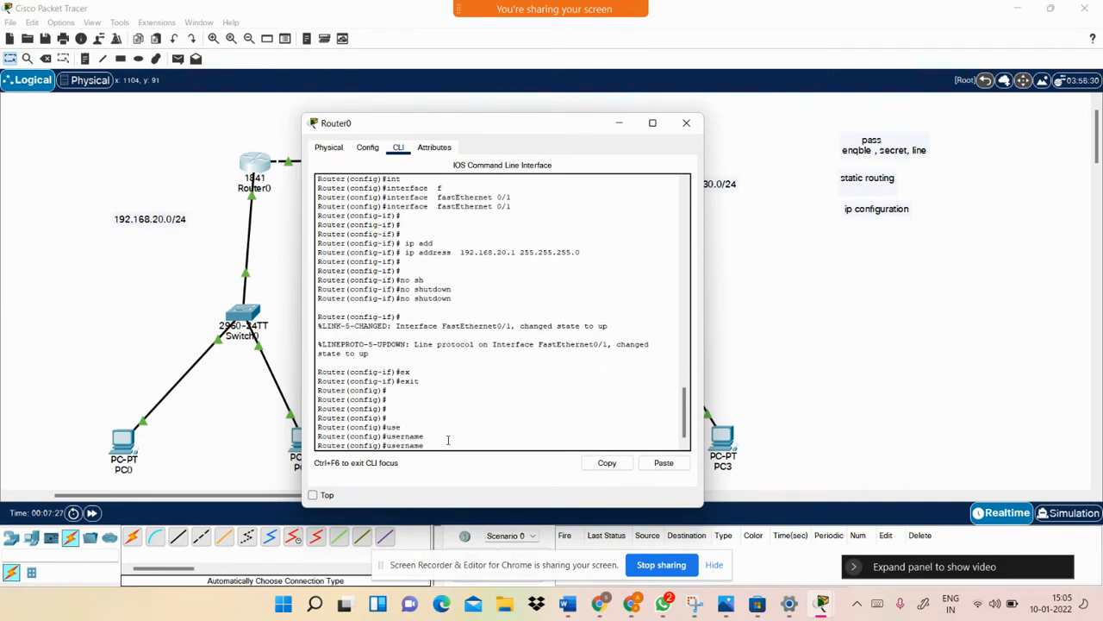
{"action": "type", "text": "ccNP PASS CCNP"}
{"action": "key", "text": "Return"}
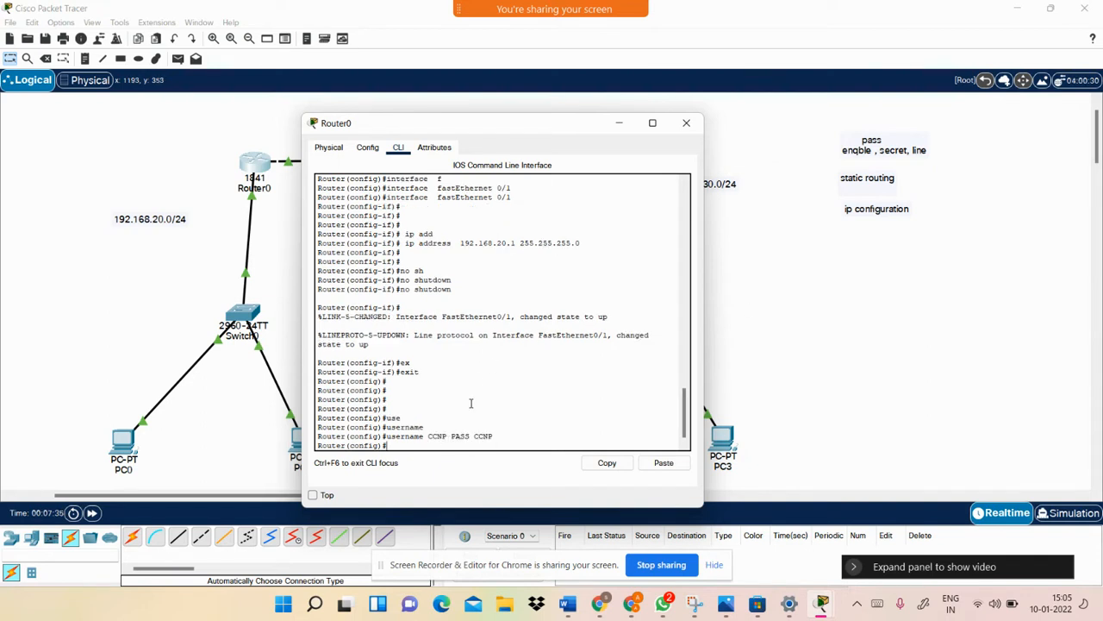
Review the username command in Router0's console and bring its CLI back to the front
{"action": "left_click_drag", "start_coordinate": [426, 429], "coordinate": [461, 438]}
{"action": "left_click", "coordinate": [506, 440]}
{"action": "left_click", "coordinate": [745, 360]}
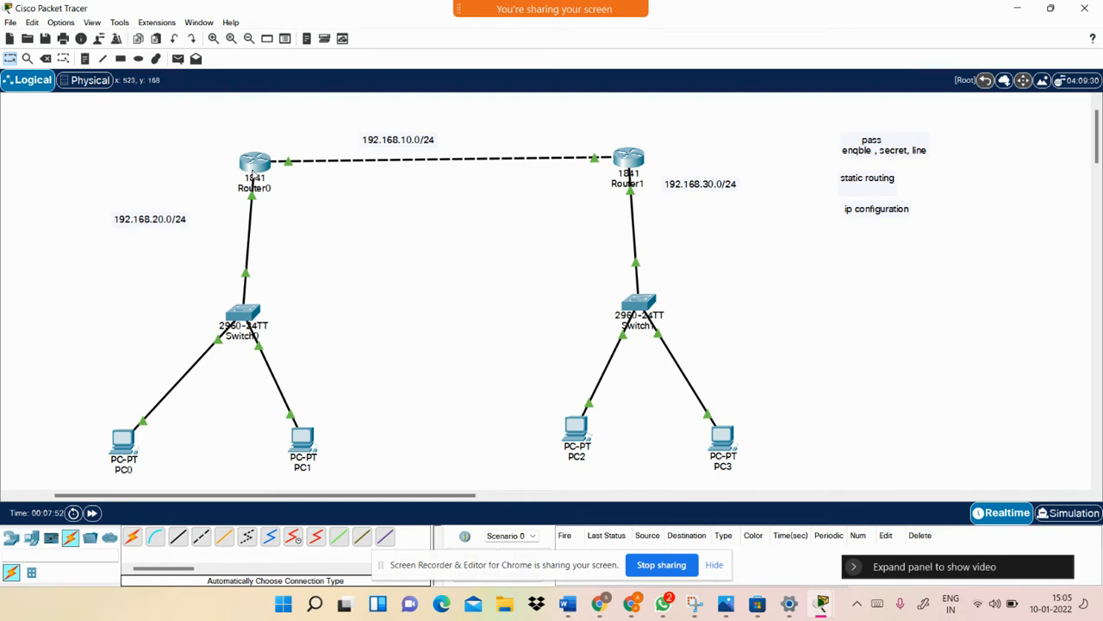
{"action": "left_click", "coordinate": [256, 160]}
{"action": "left_click_drag", "start_coordinate": [506, 441], "coordinate": [386, 437]}
{"action": "left_click", "coordinate": [502, 445]}
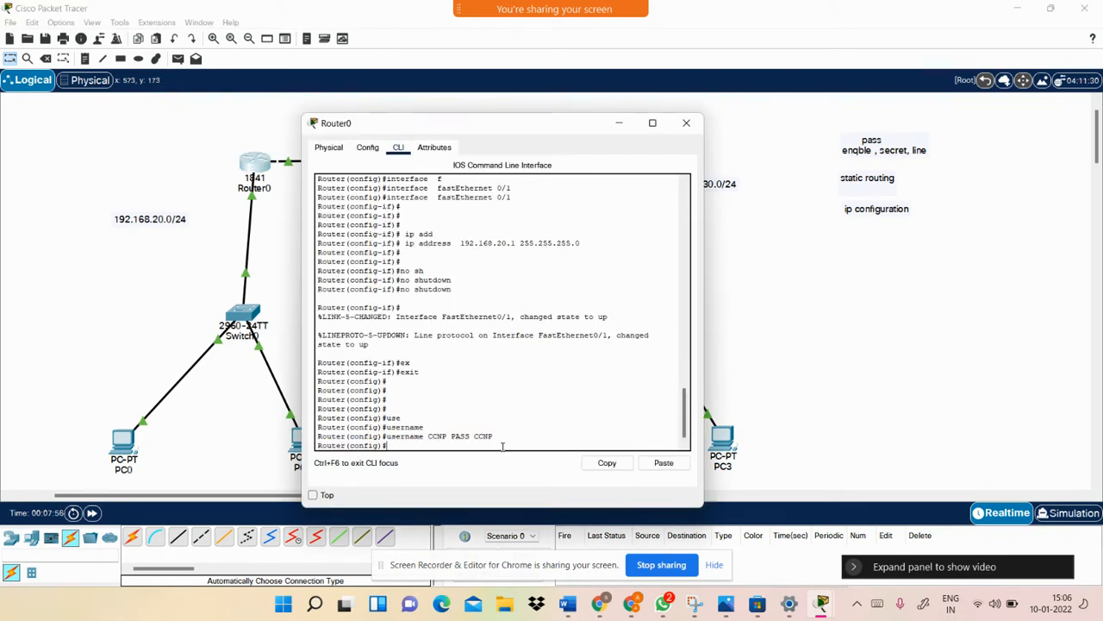
{"action": "left_click_drag", "start_coordinate": [494, 437], "coordinate": [452, 435]}
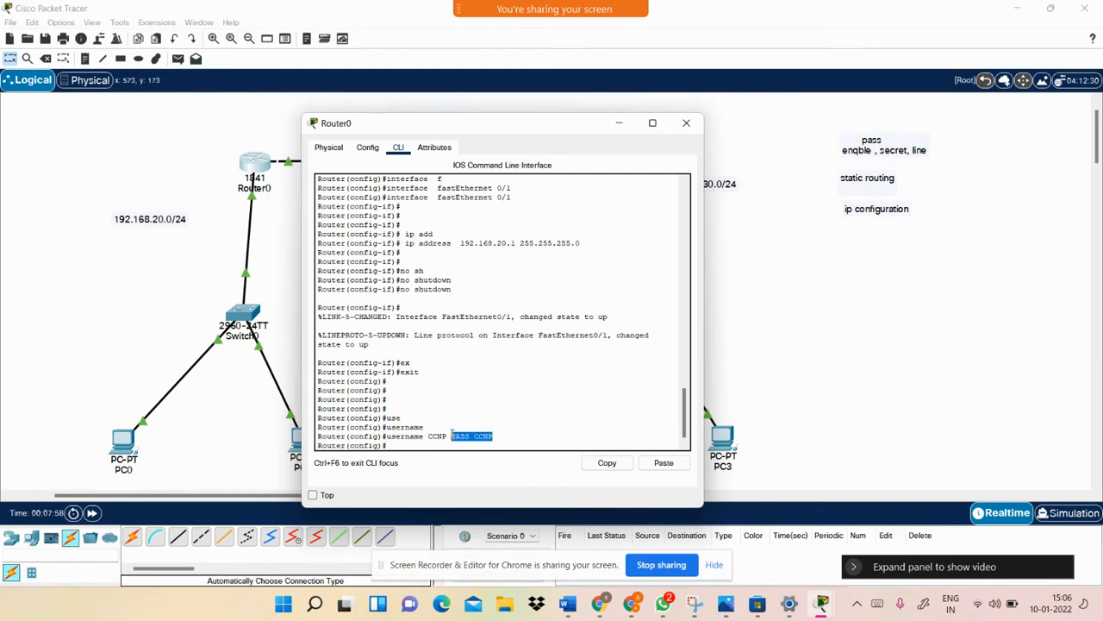
{"action": "left_click", "coordinate": [496, 436]}
{"action": "left_click_drag", "start_coordinate": [822, 153], "coordinate": [784, 145]}
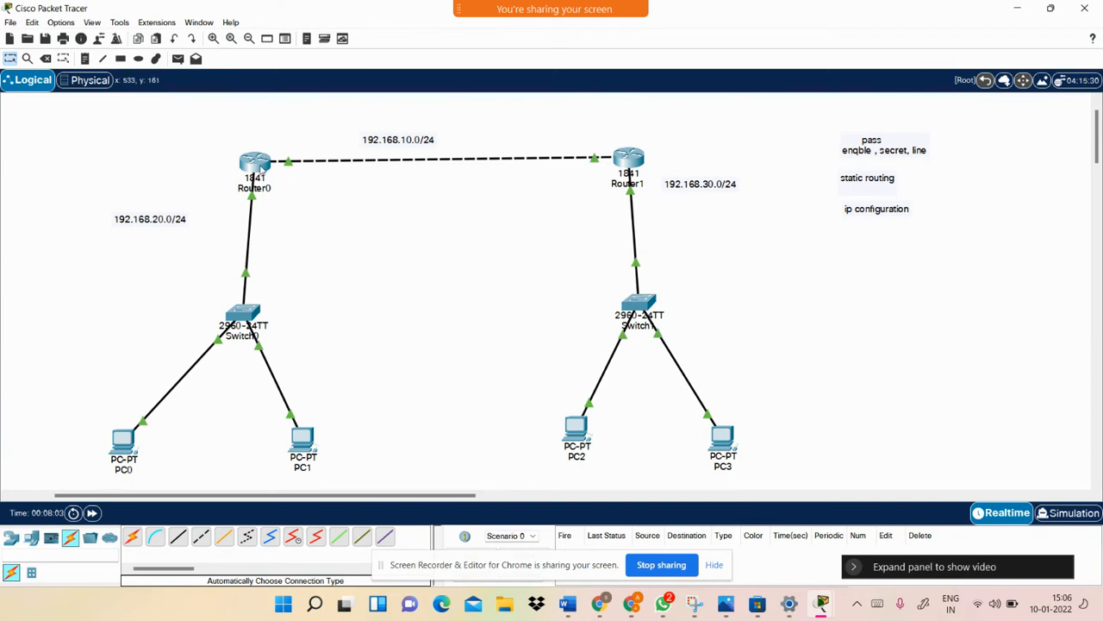
{"action": "left_click", "coordinate": [257, 165]}
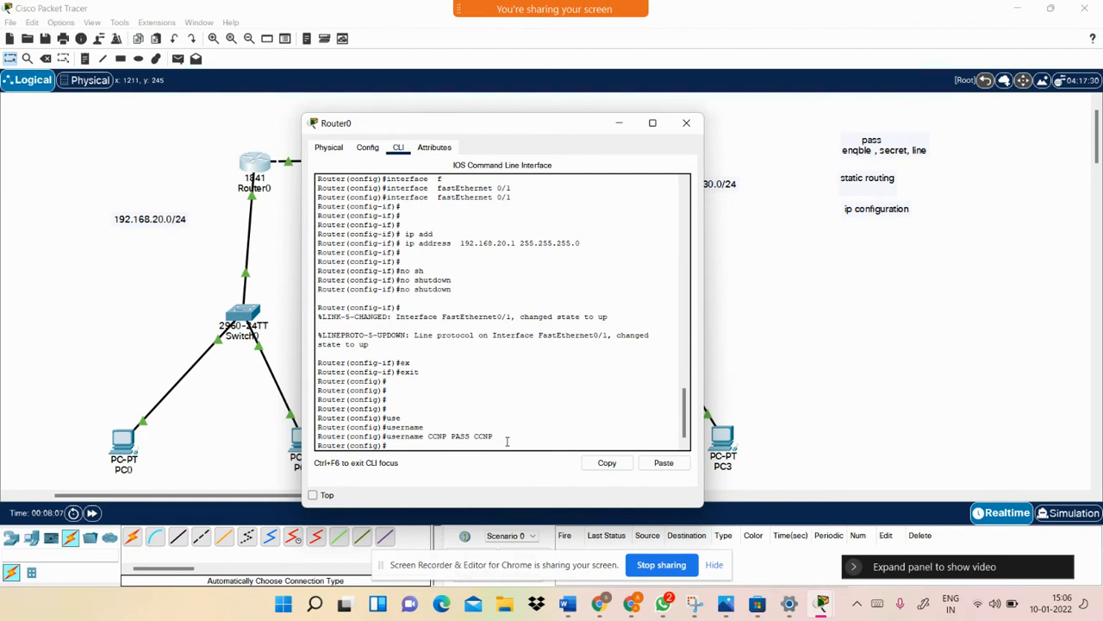
Set an enable secret on Router0
{"action": "key", "text": "Return"}
{"action": "key", "text": "Return"}
{"action": "key", "text": "Return"}
{"action": "type", "text": "en"}
{"action": "key", "text": "Tab"}
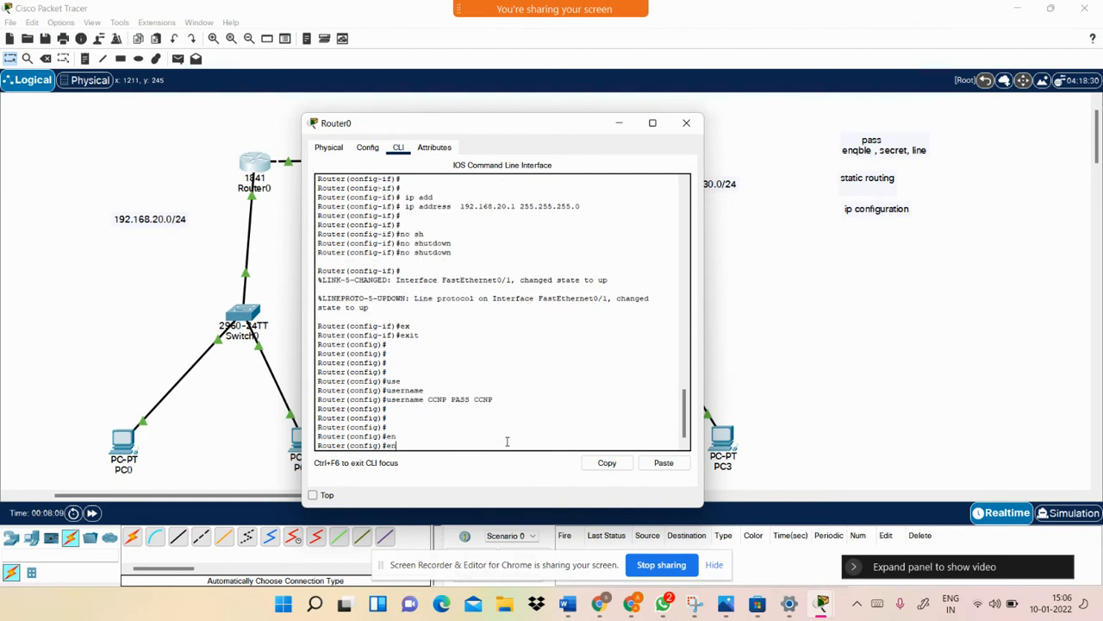
{"action": "type", "text": "ab"}
{"action": "key", "text": "Tab"}
{"action": "type", "text": "se"}
{"action": "key", "text": "Tab"}
{"action": "type", "text": "CC"}
{"action": "key", "text": "Return"}
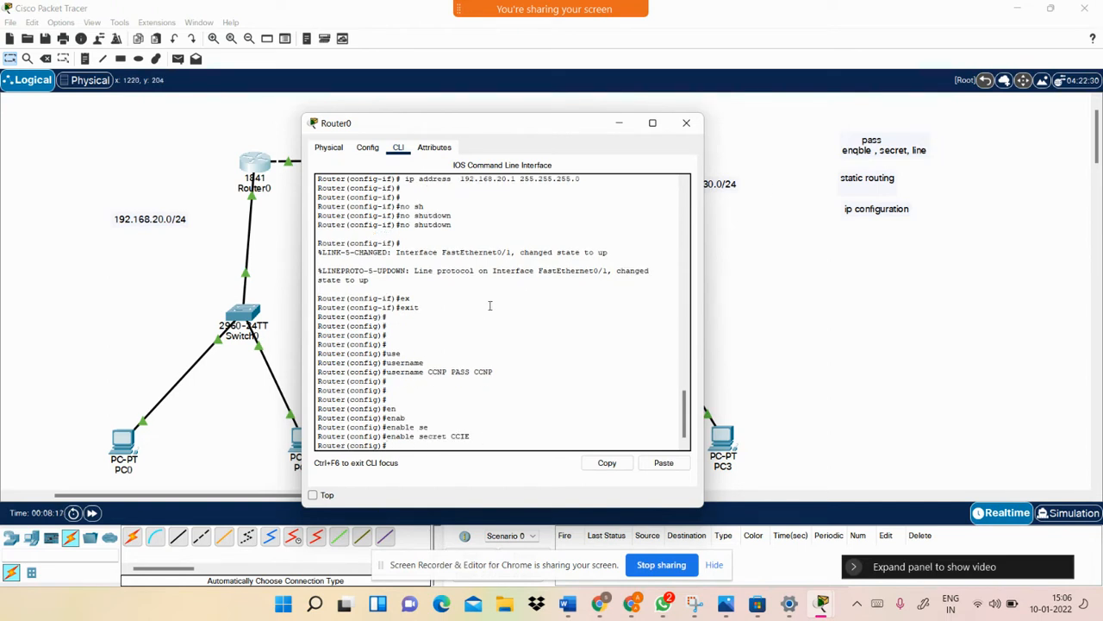
Enter line vty 0 5 and give the vty lines a password
{"action": "key", "text": "Return"}
{"action": "type", "text": "line"}
{"action": "key", "text": "Tab"}
{"action": "type", "text": "v"}
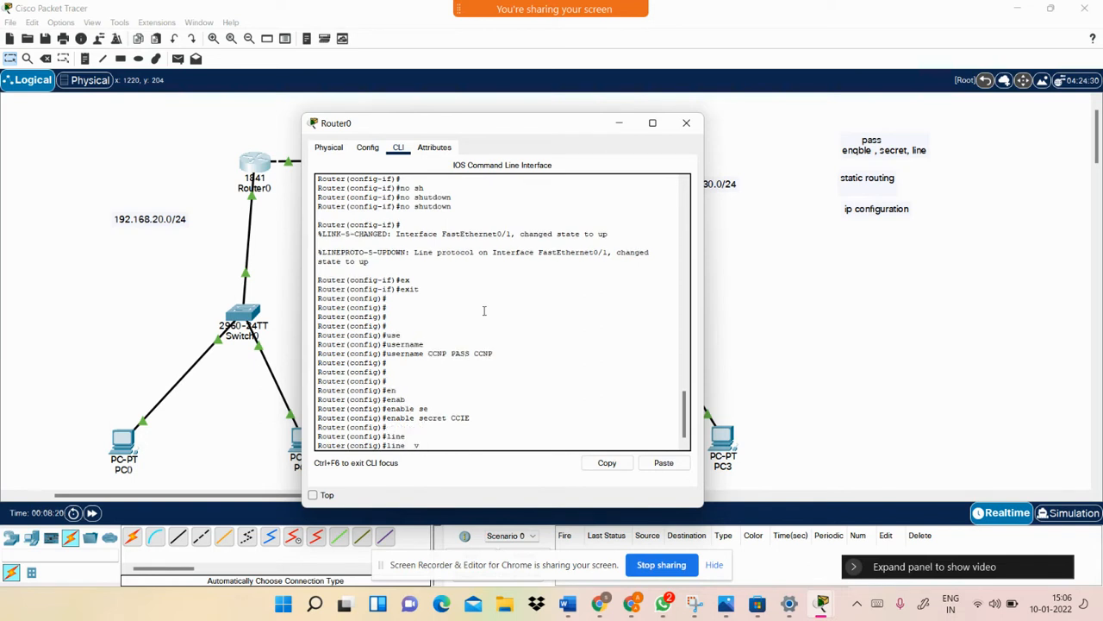
{"action": "key", "text": "Tab"}
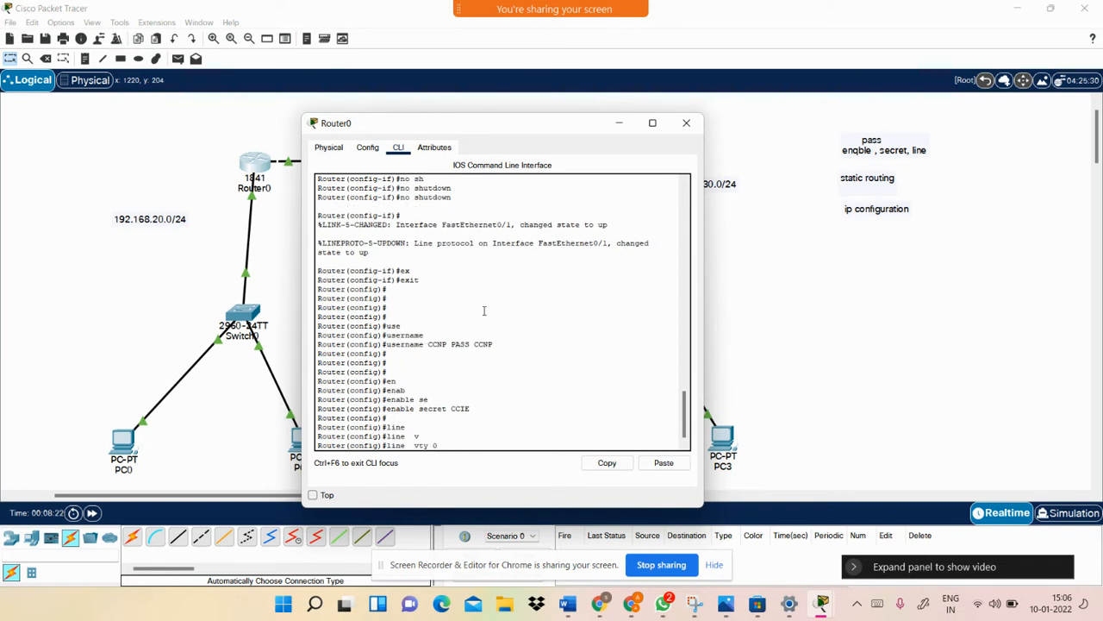
{"action": "type", "text": "0 5"}
{"action": "key", "text": "Return"}
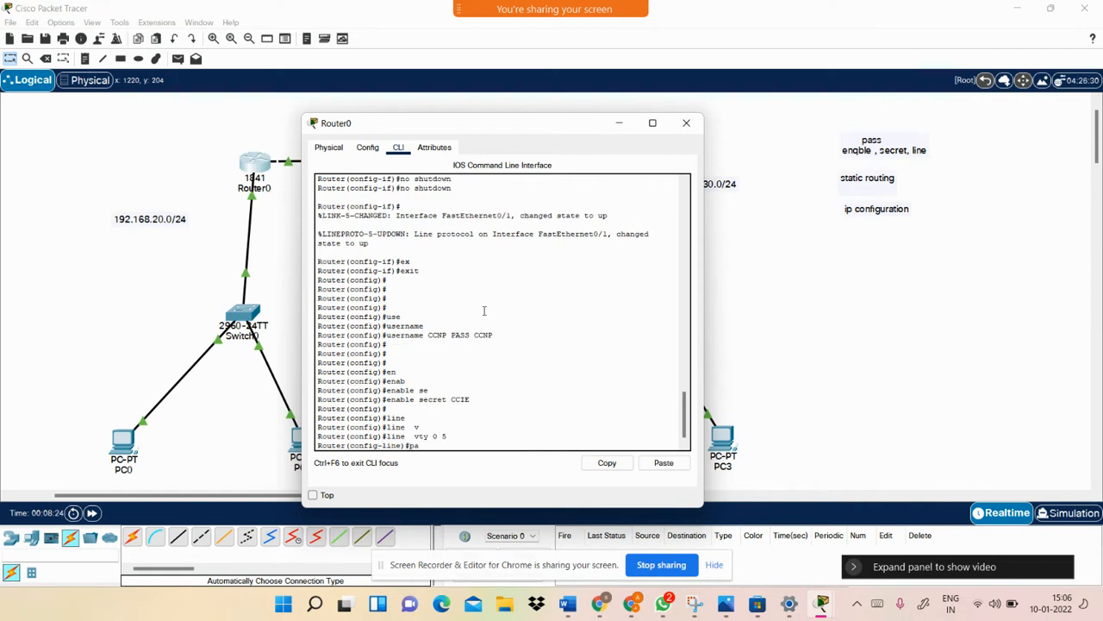
{"action": "type", "text": "pass"}
{"action": "key", "text": "Tab"}
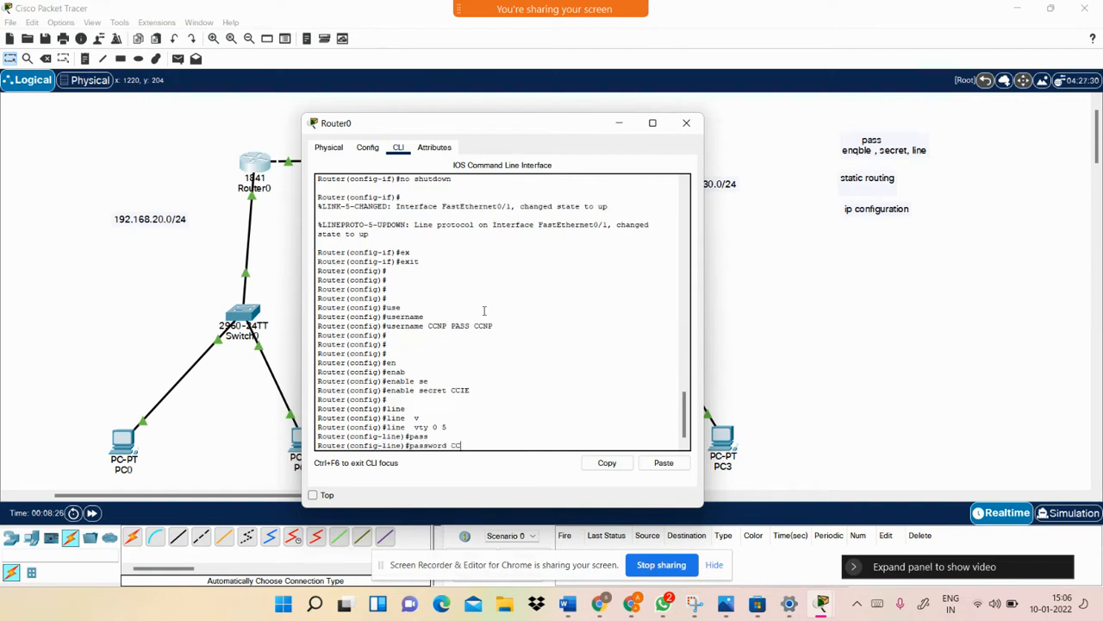
{"action": "type", "text": "CCIE"}
{"action": "key", "text": "Return"}
{"action": "key", "text": "Return"}
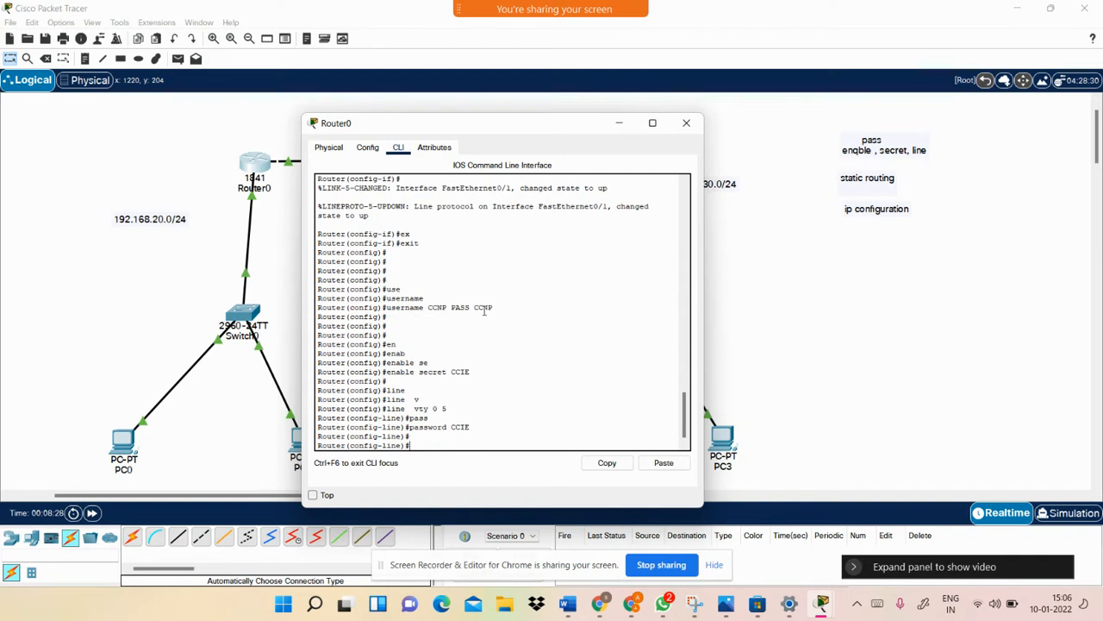
Require login local on the vty lines and exit back to global configuration
{"action": "type", "text": "ligi"}
{"action": "key", "text": "Tab"}
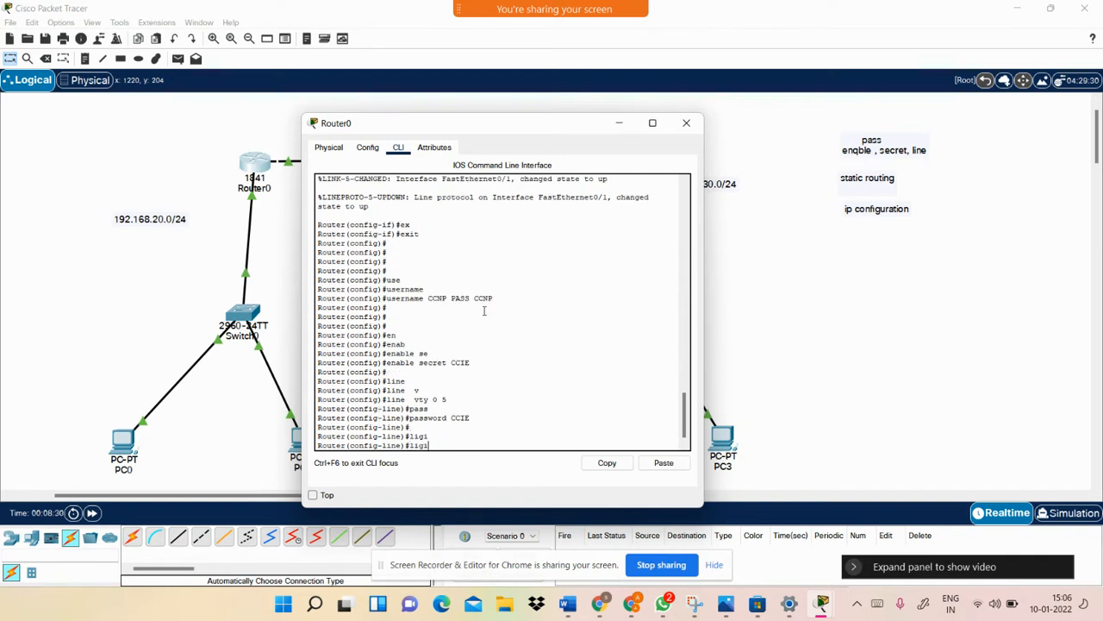
{"action": "key", "text": "BackSpace"}
{"action": "key", "text": "Tab"}
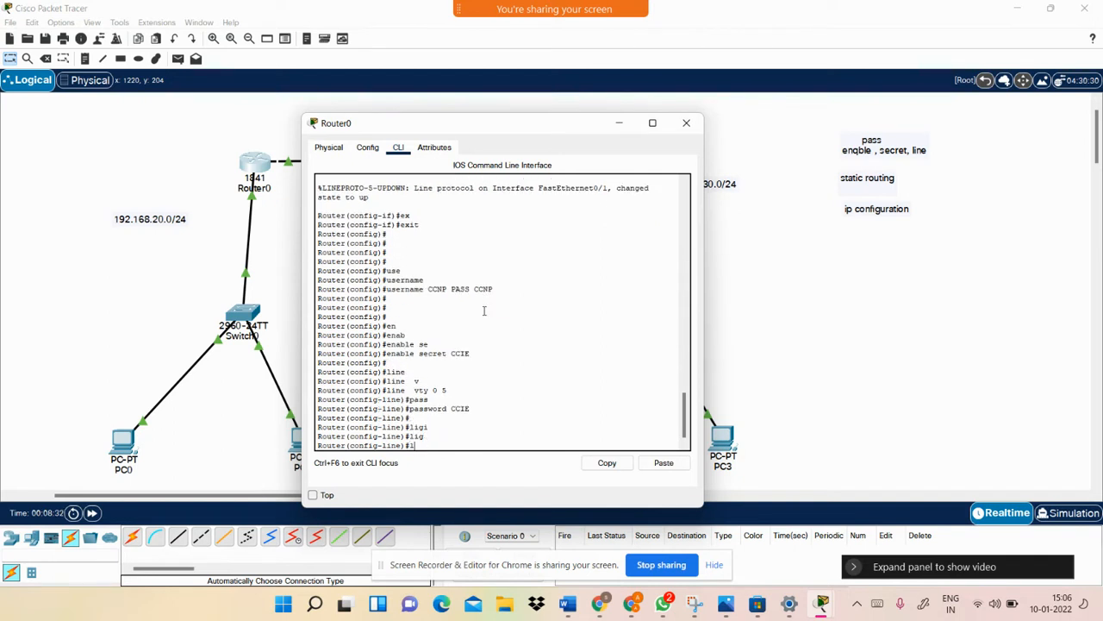
{"action": "type", "text": "gi"}
{"action": "key", "text": "Tab"}
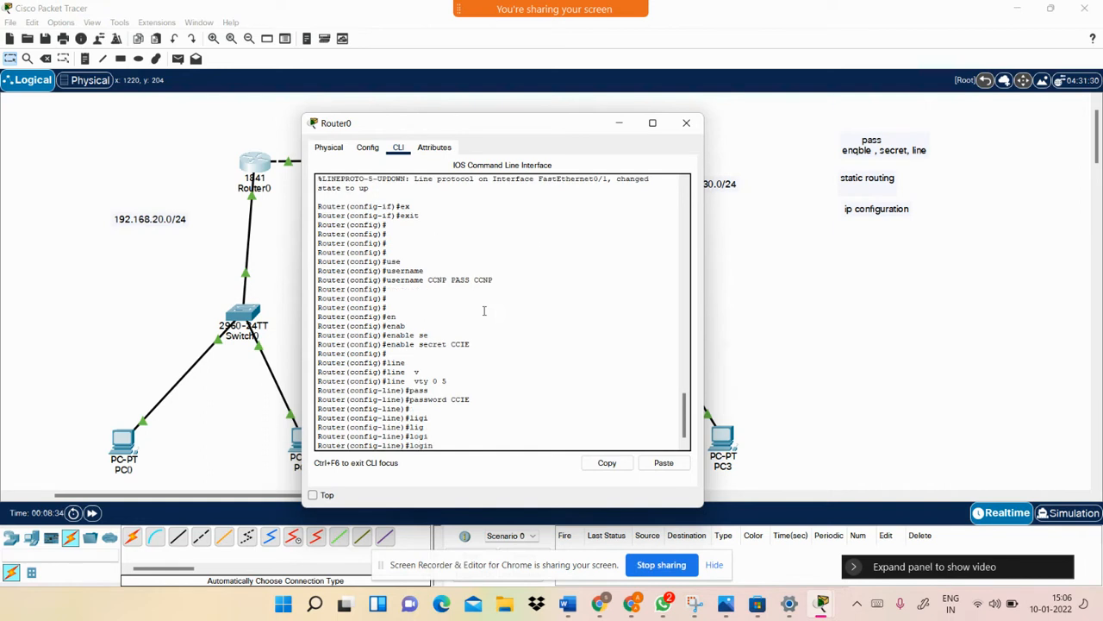
{"action": "type", "text": "lo"}
{"action": "key", "text": "Tab"}
{"action": "key", "text": "Return"}
{"action": "key", "text": "Return"}
{"action": "type", "text": "exi"}
{"action": "key", "text": "Tab"}
{"action": "key", "text": "Tab"}
{"action": "key", "text": "Return"}
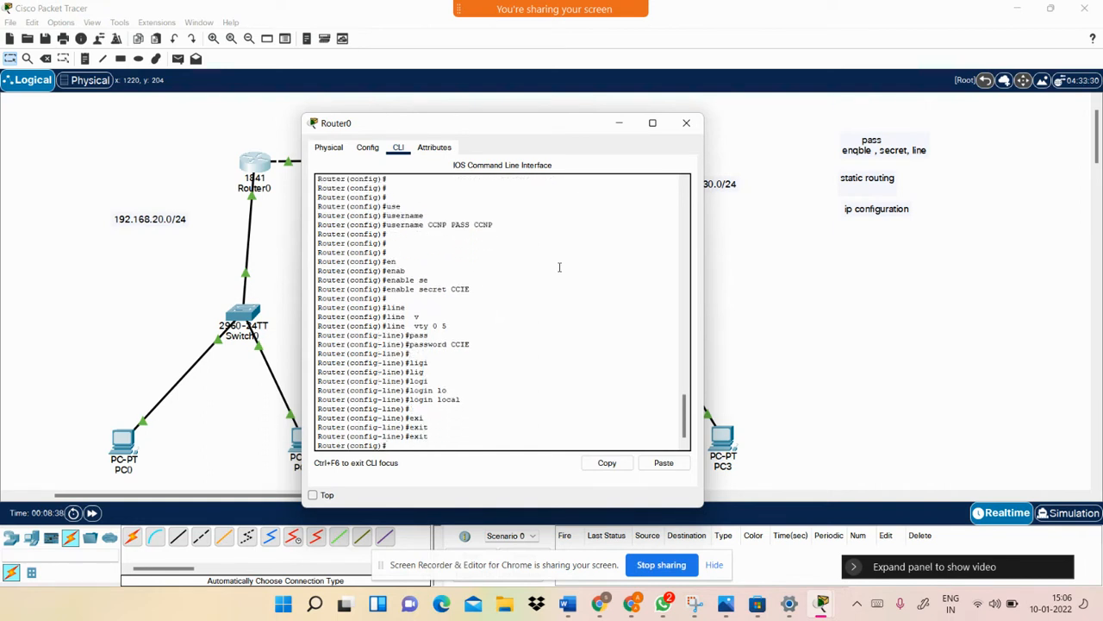
{"action": "left_click", "coordinate": [782, 302]}
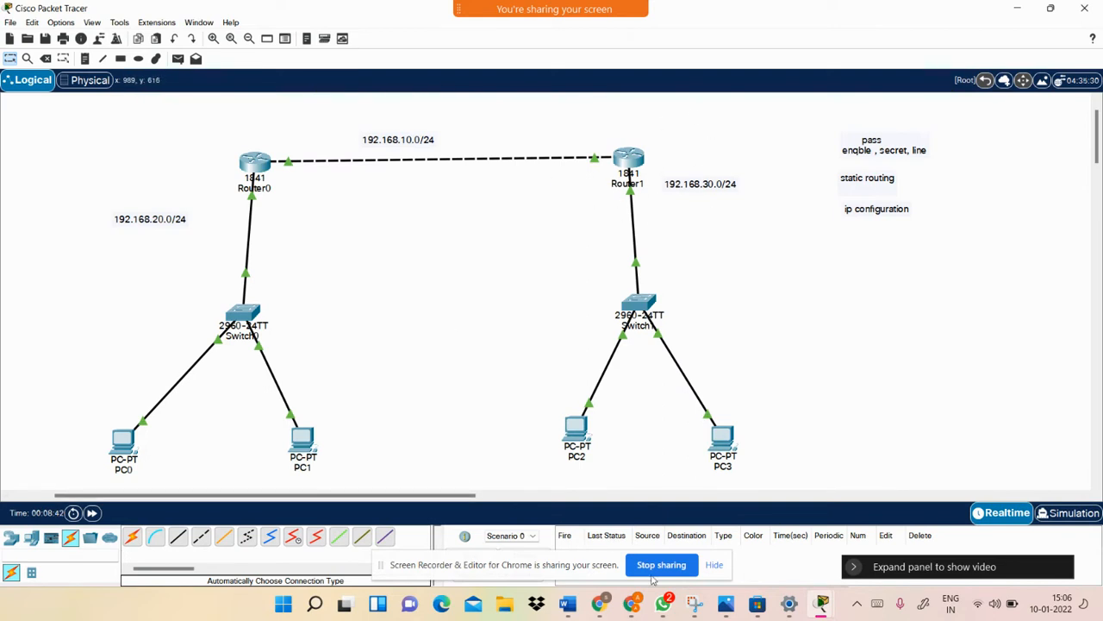
List Router0's command history with do show history
{"action": "mouse_move", "coordinate": [821, 604]}
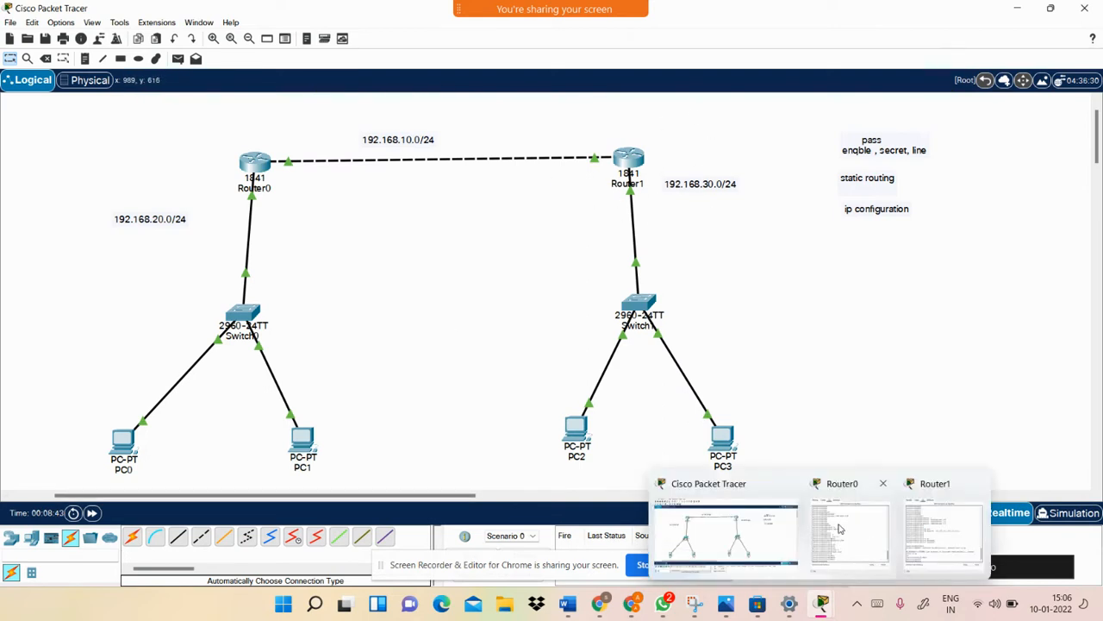
{"action": "left_click", "coordinate": [944, 526]}
{"action": "key", "text": "Return"}
{"action": "key", "text": "Return"}
{"action": "type", "text": "do s"}
{"action": "key", "text": "Tab"}
{"action": "type", "text": "h"}
{"action": "key", "text": "Tab"}
{"action": "type", "text": "his"}
{"action": "key", "text": "Tab"}
{"action": "key", "text": "Return"}
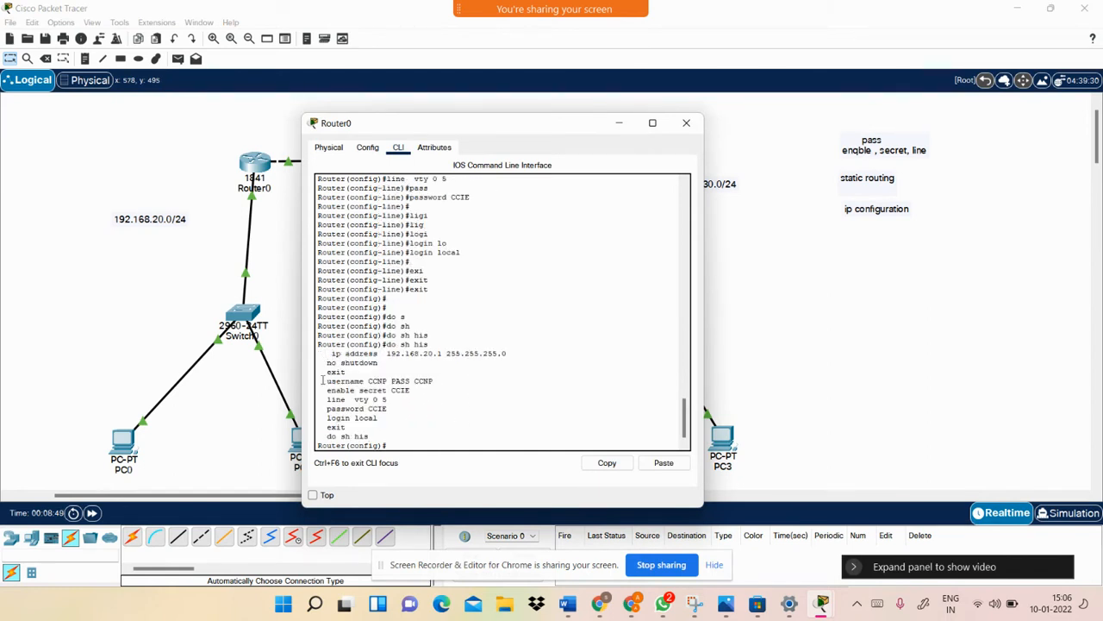
Copy the username through login local lines from Router0's history output
{"action": "left_click_drag", "start_coordinate": [323, 380], "coordinate": [418, 432]}
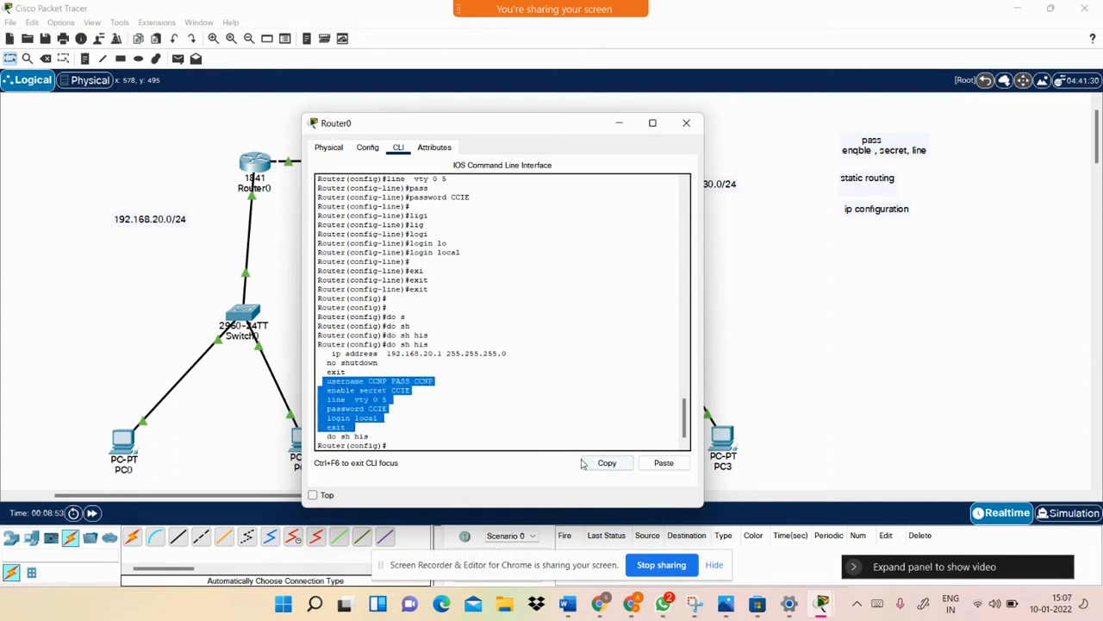
{"action": "left_click", "coordinate": [607, 463]}
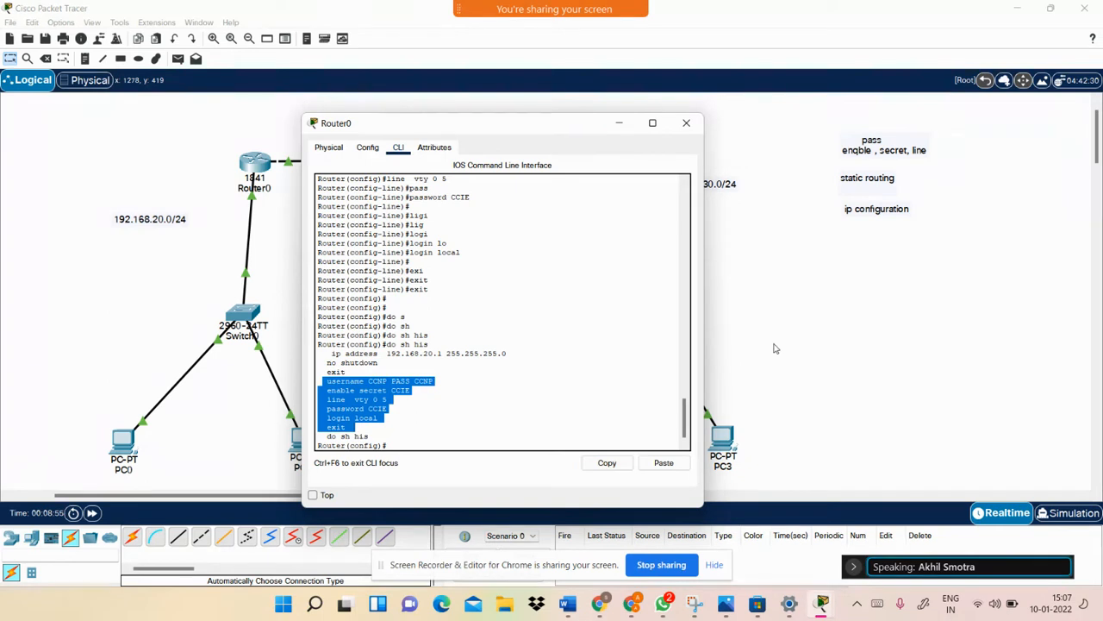
{"action": "left_click", "coordinate": [392, 413]}
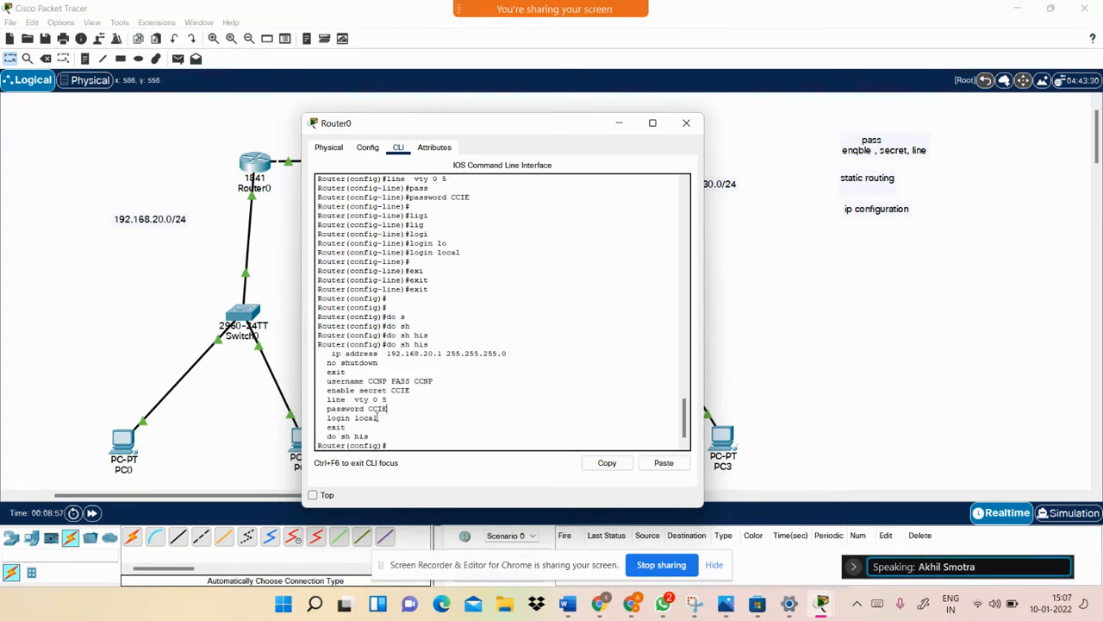
{"action": "left_click_drag", "start_coordinate": [379, 417], "coordinate": [313, 419]}
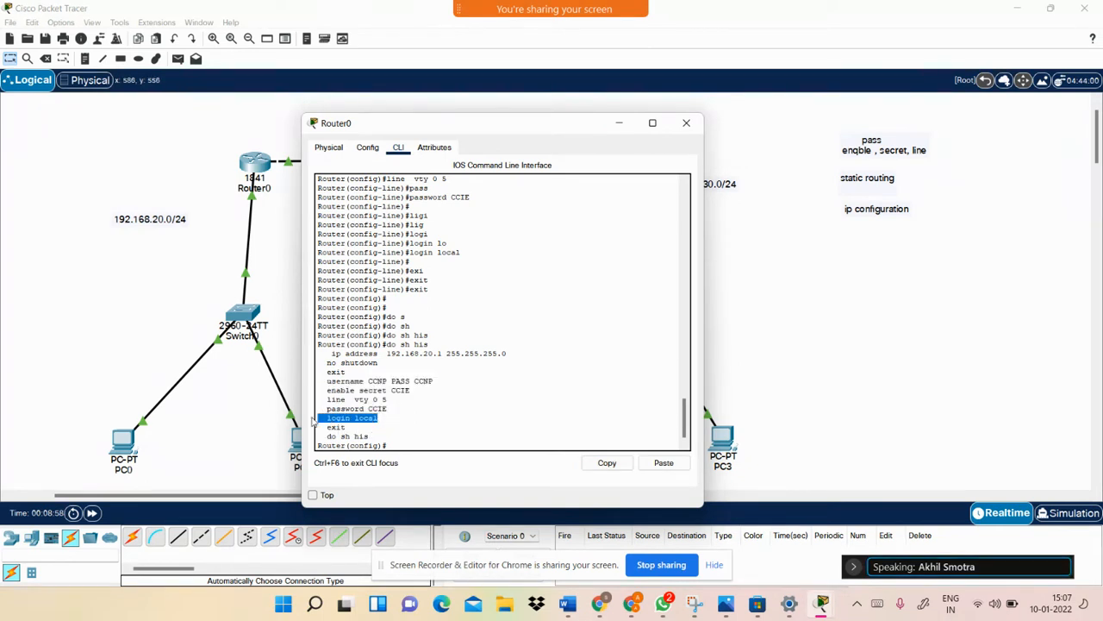
{"action": "left_click", "coordinate": [398, 420]}
{"action": "left_click_drag", "start_coordinate": [379, 418], "coordinate": [336, 410]}
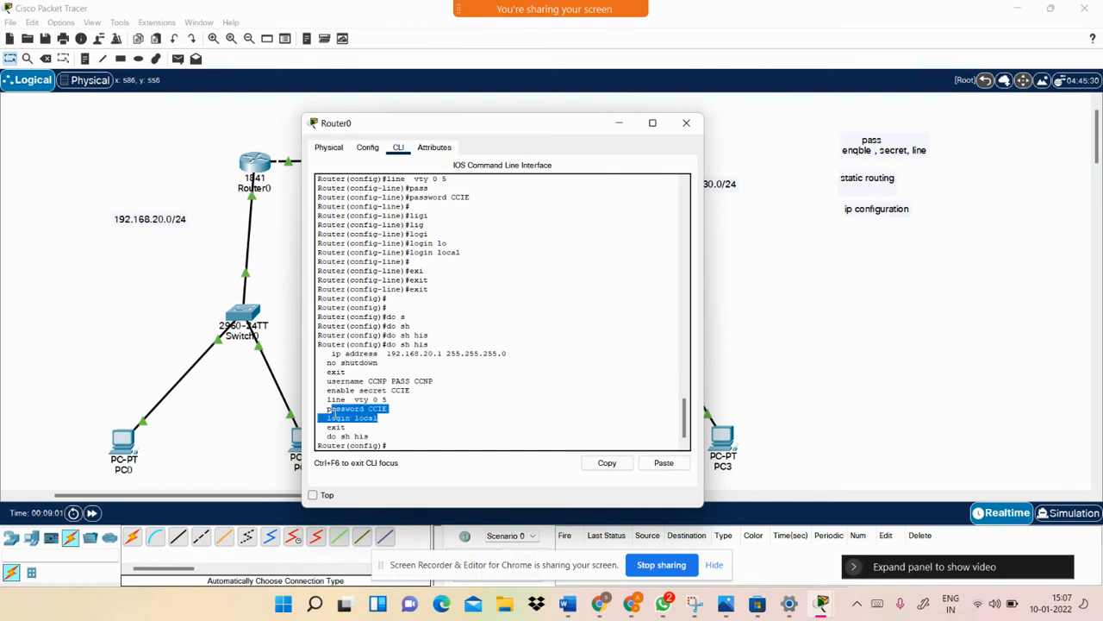
{"action": "left_click", "coordinate": [381, 417]}
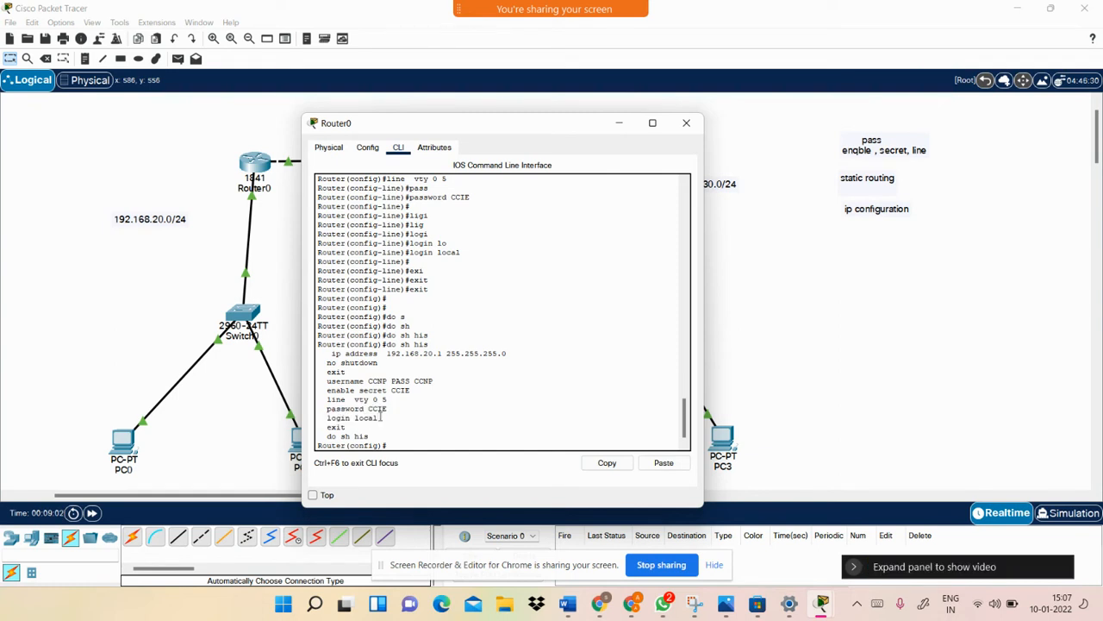
Paste the copied login commands into Router1's CLI and run them
{"action": "left_click", "coordinate": [738, 244]}
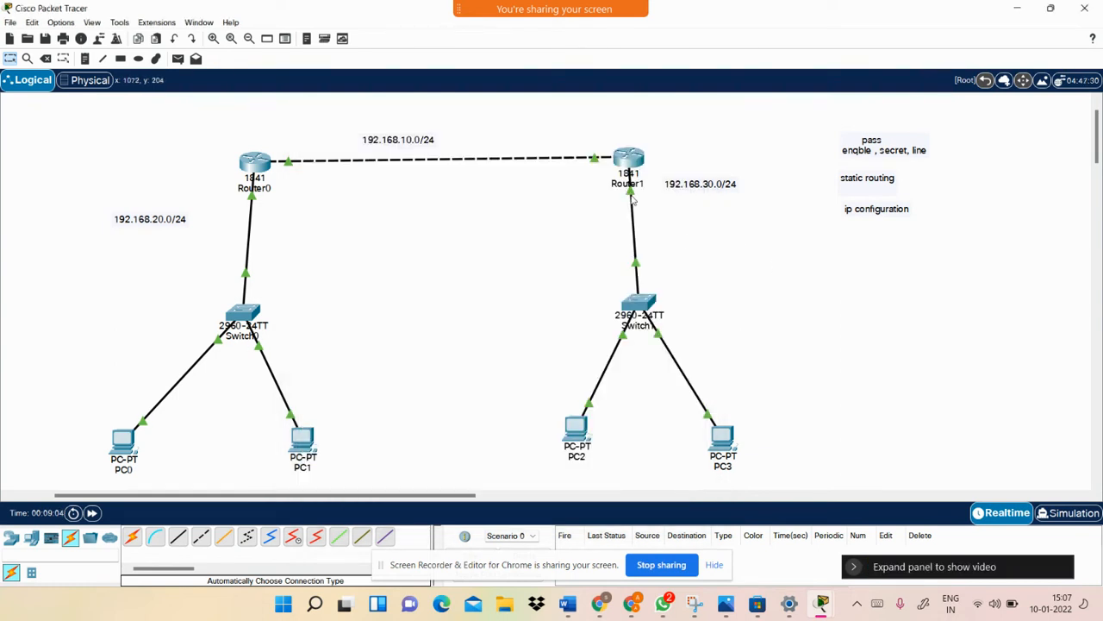
{"action": "left_click", "coordinate": [628, 158]}
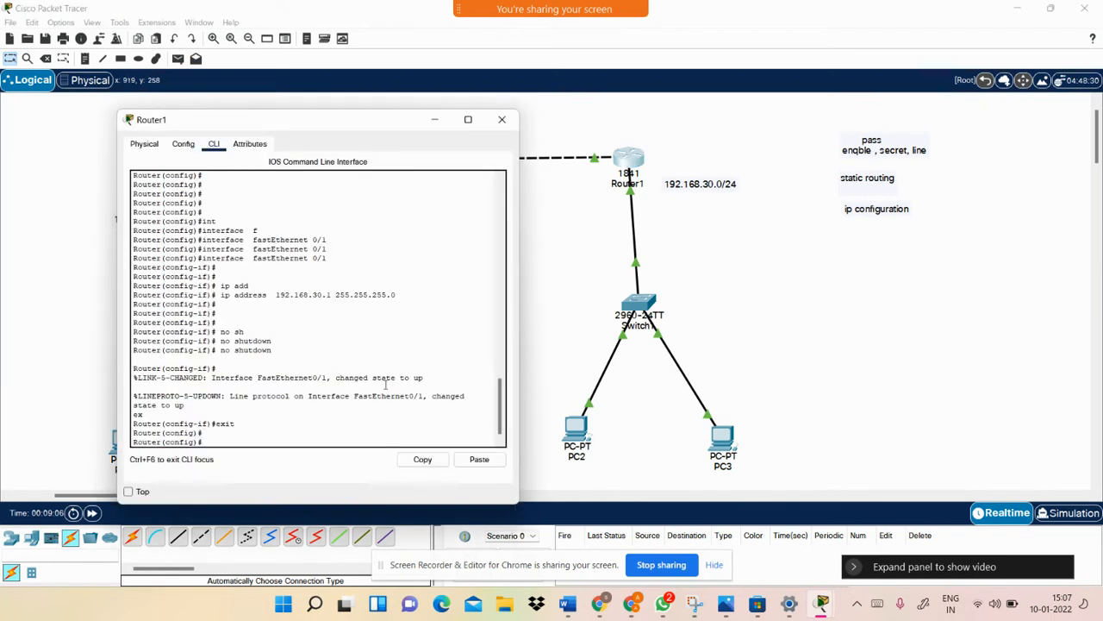
{"action": "left_click", "coordinate": [479, 459]}
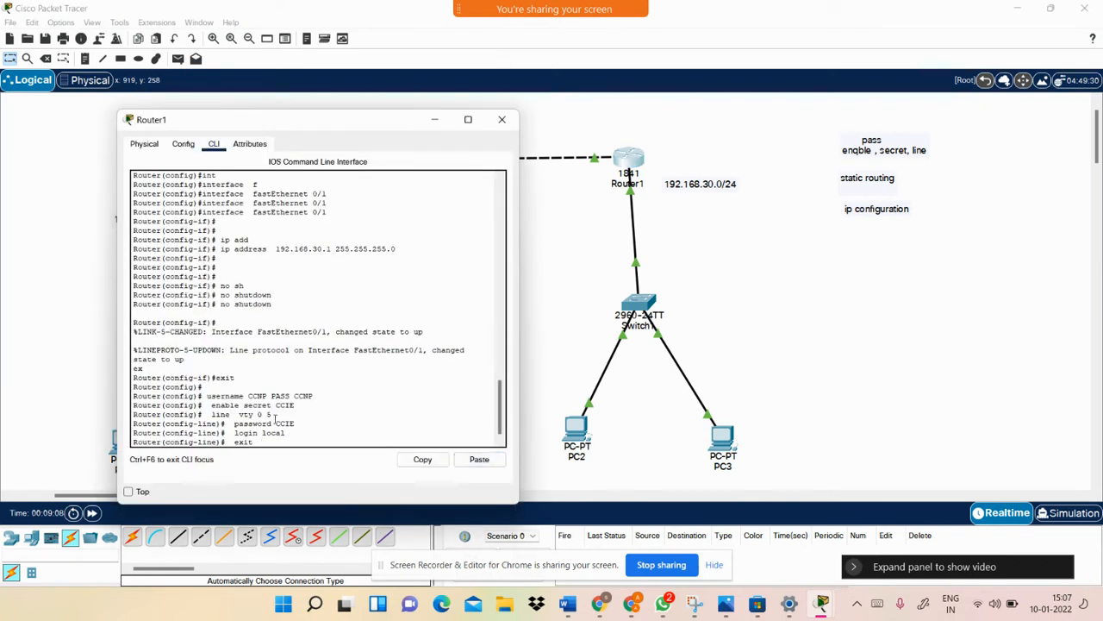
{"action": "key", "text": "Return"}
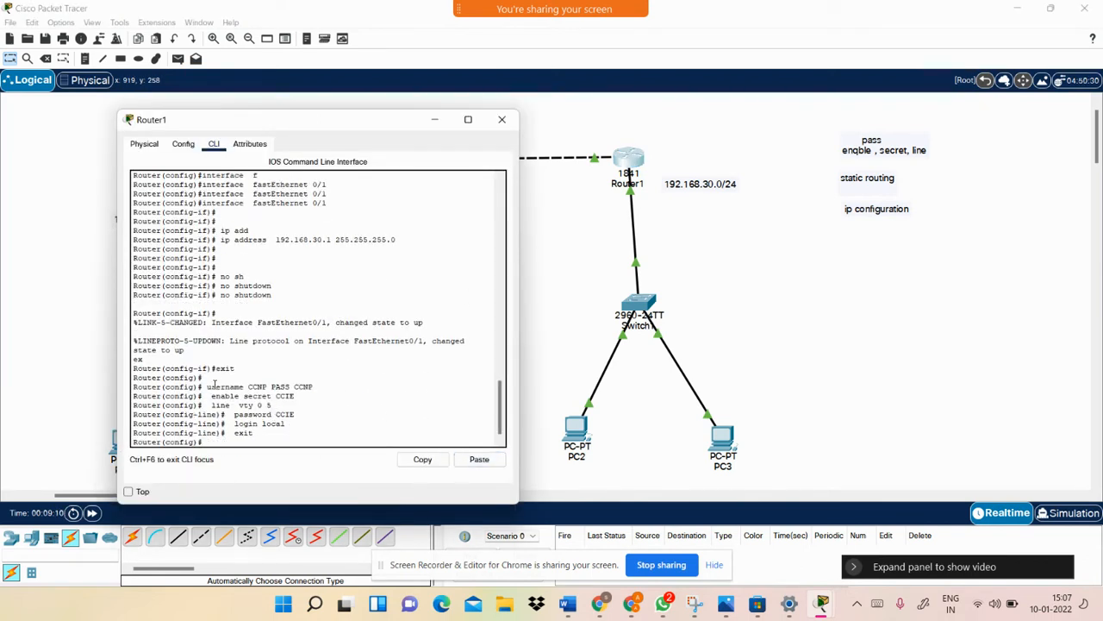
{"action": "left_click_drag", "start_coordinate": [205, 387], "coordinate": [308, 430]}
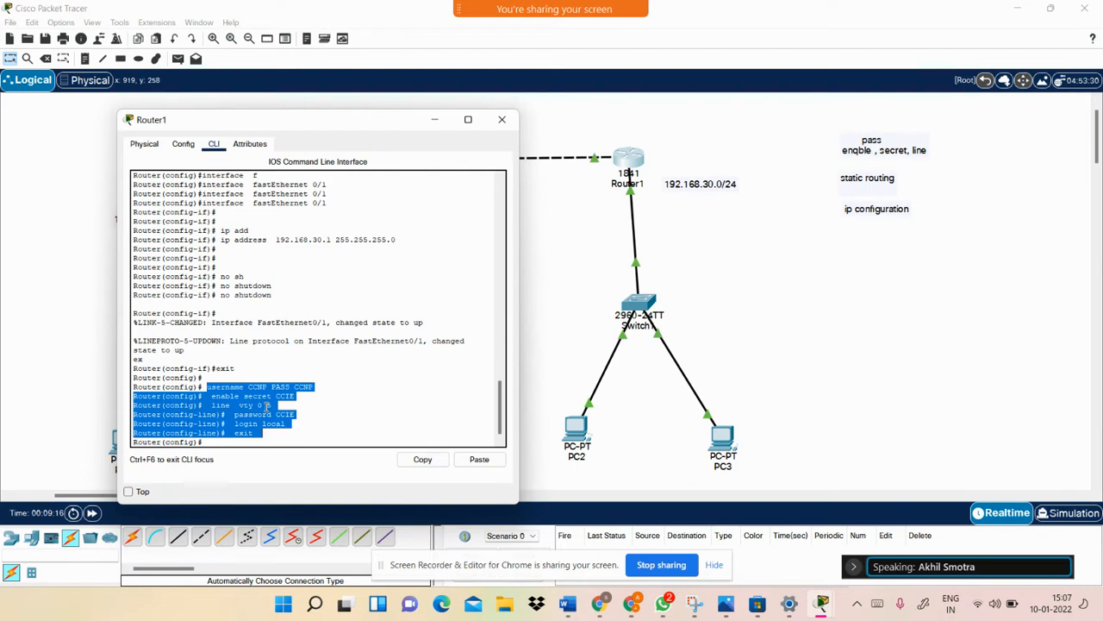
{"action": "left_click", "coordinate": [285, 440]}
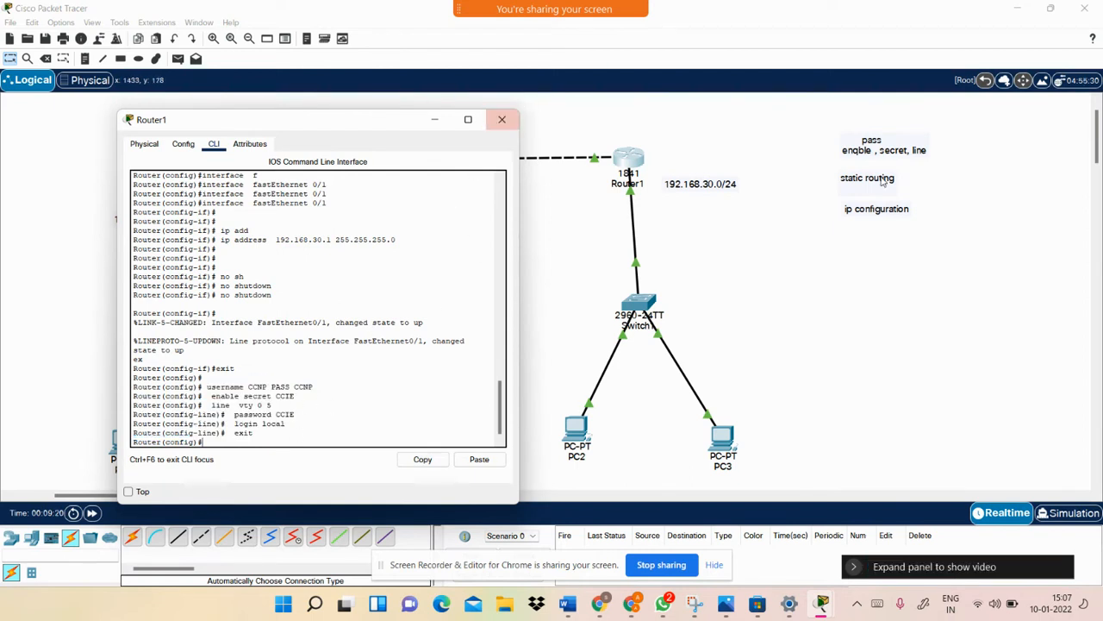
Close the leftover Router1 and Router0 configuration windows
{"action": "left_click", "coordinate": [501, 119]}
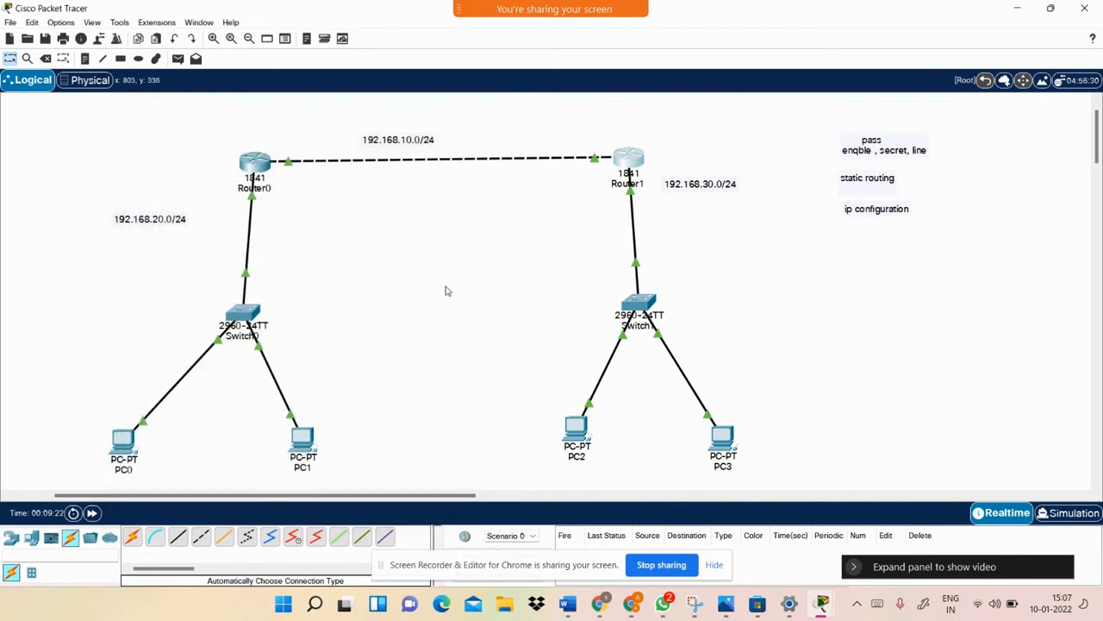
{"action": "mouse_move", "coordinate": [823, 601]}
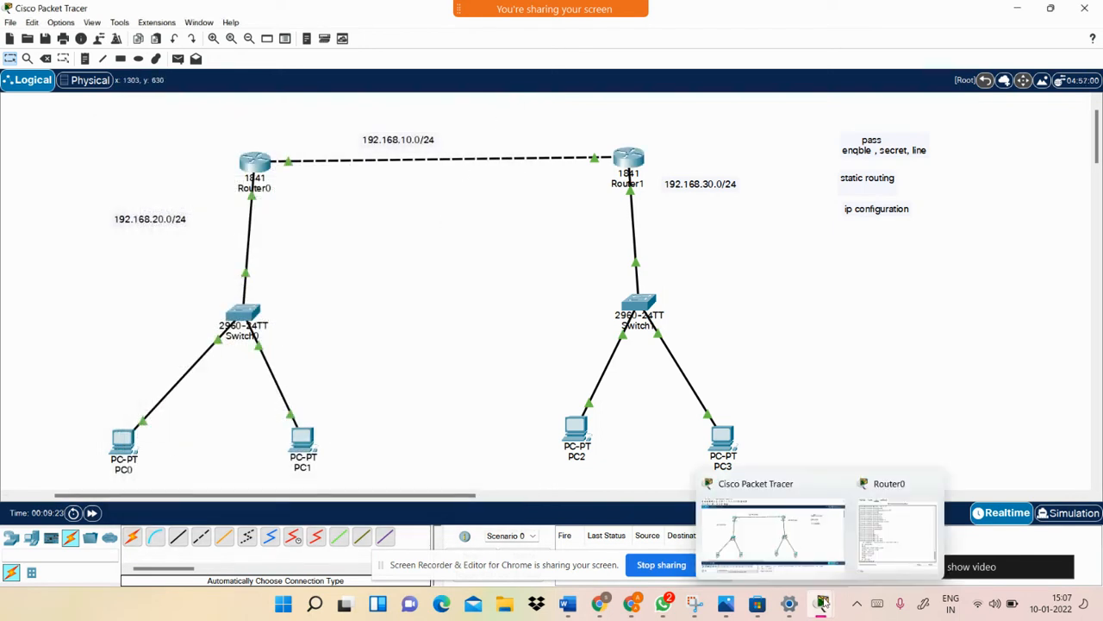
{"action": "left_click", "coordinate": [932, 484]}
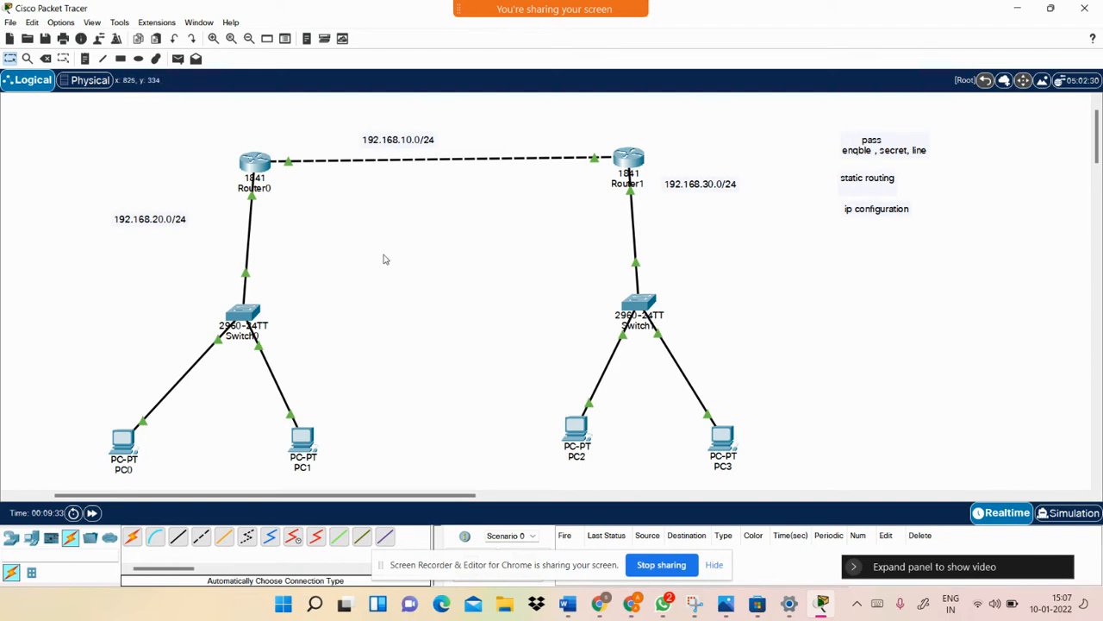
{"action": "left_click", "coordinate": [259, 159]}
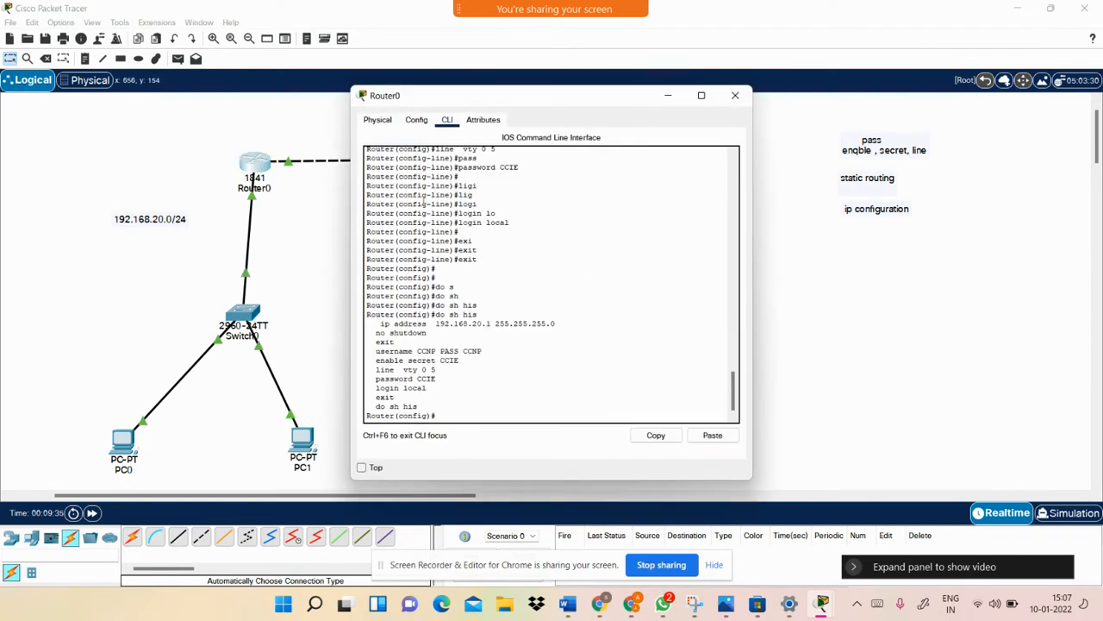
{"action": "left_click", "coordinate": [736, 95]}
Ping 192.168.30.2 from PC1's command prompt, getting Destination host unreachable, then close PC1
{"action": "left_click", "coordinate": [302, 439]}
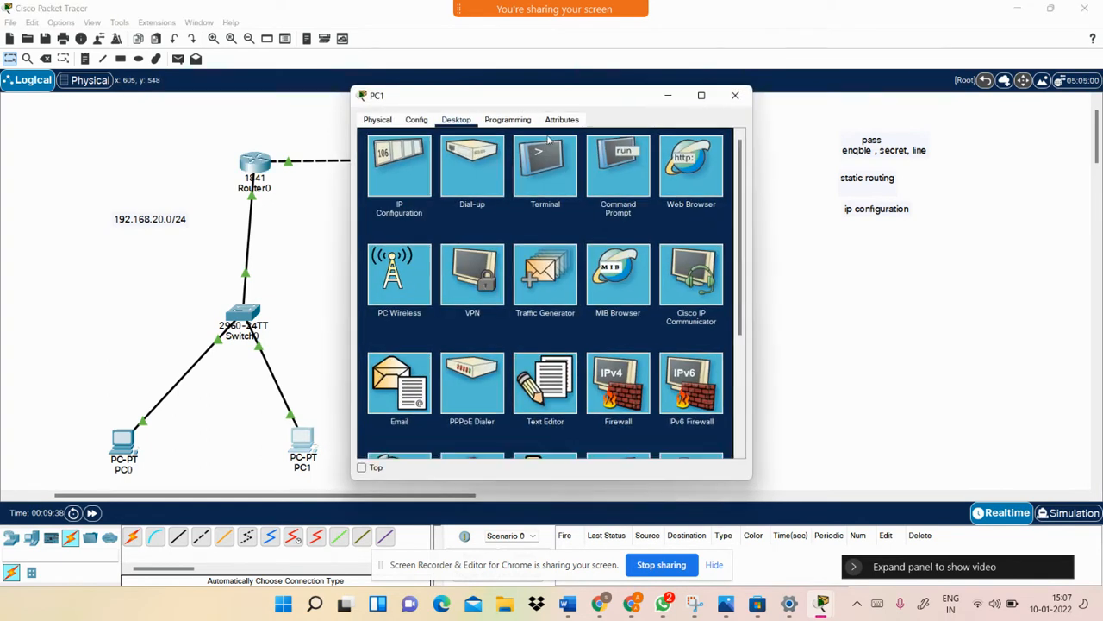
{"action": "left_click", "coordinate": [610, 162]}
{"action": "left_click_drag", "start_coordinate": [643, 97], "coordinate": [397, 112]}
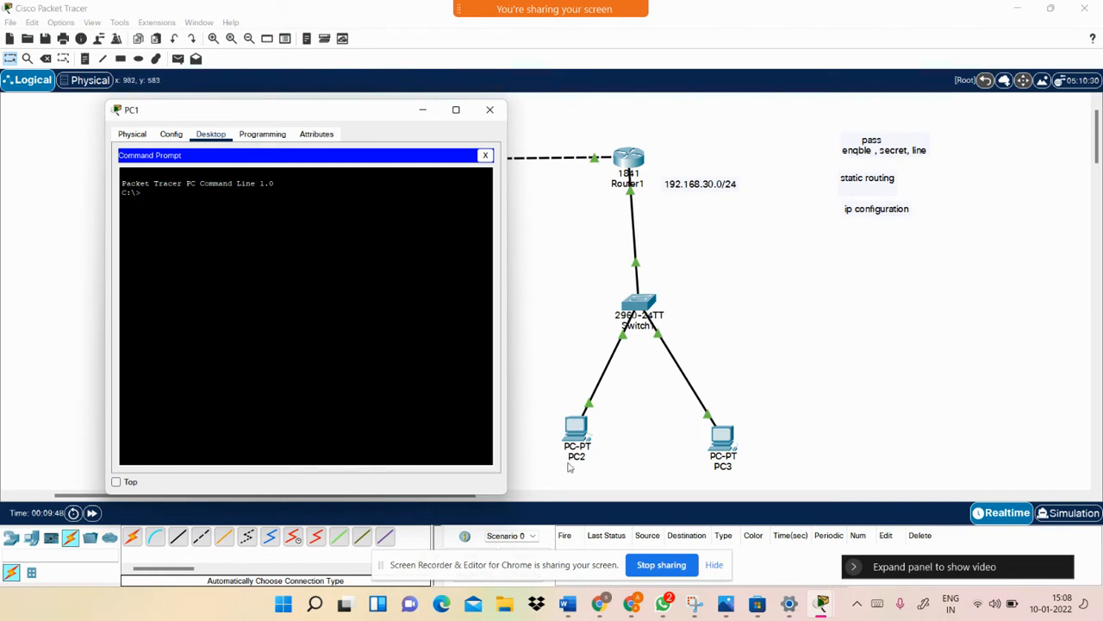
{"action": "type", "text": "ing 192.168.30.2"}
{"action": "key", "text": "Return"}
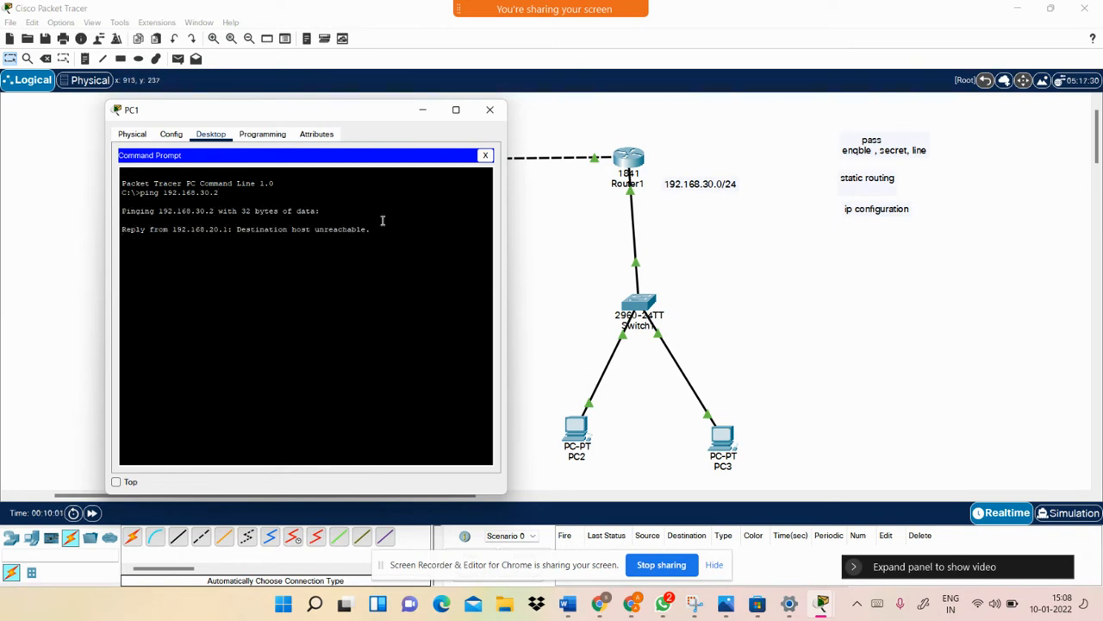
{"action": "left_click_drag", "start_coordinate": [371, 240], "coordinate": [238, 240]}
{"action": "left_click", "coordinate": [388, 266]}
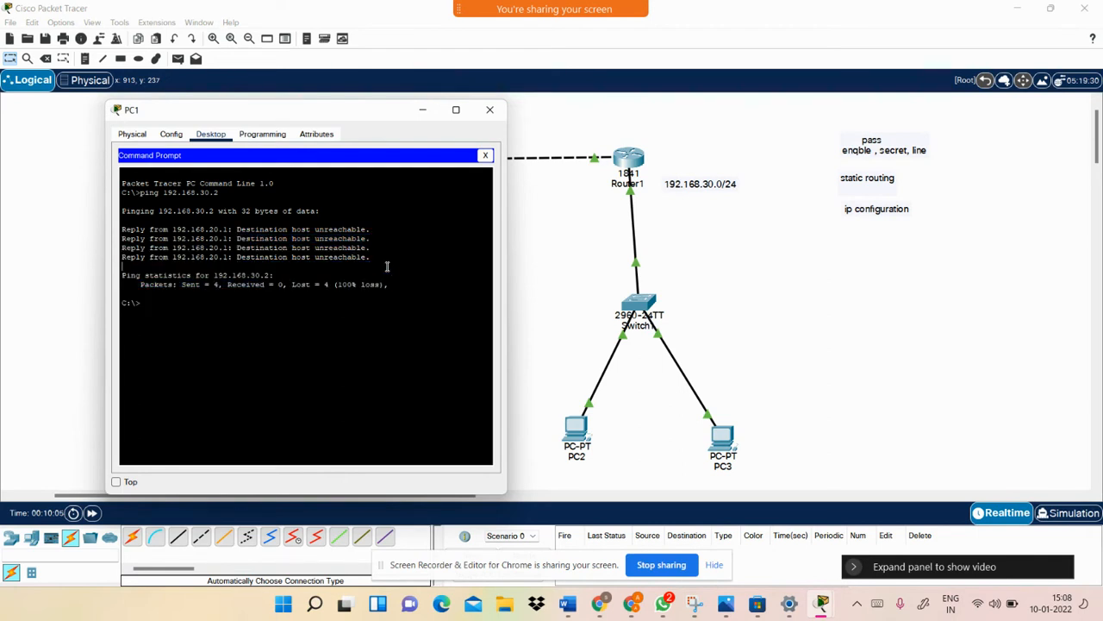
{"action": "left_click", "coordinate": [496, 119]}
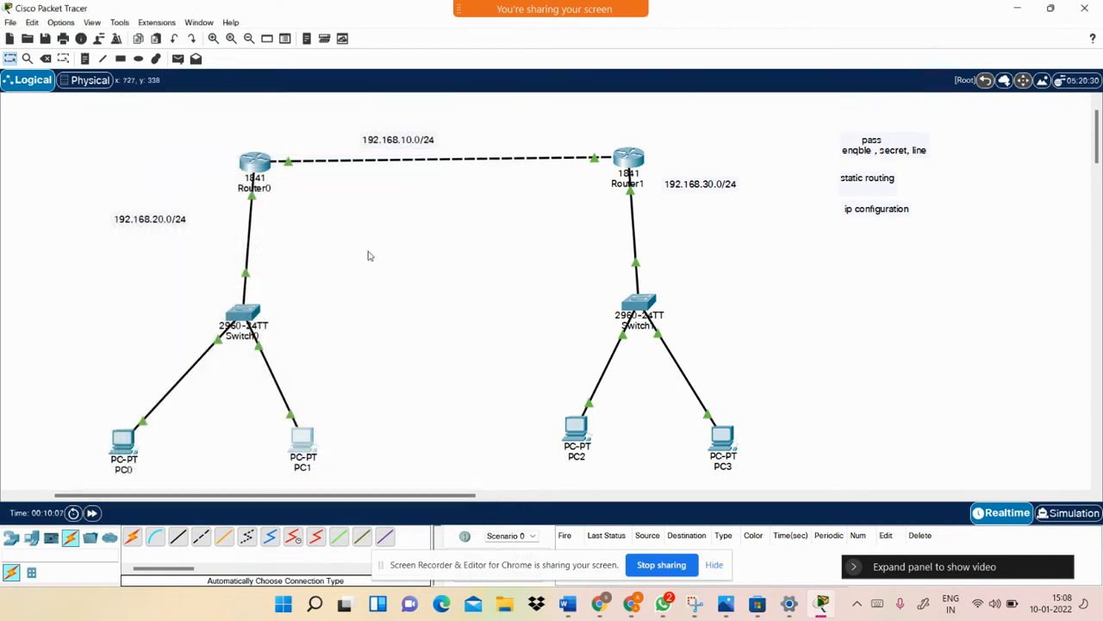
Open Router0's CLI, start an ip route line, and move the console window aside
{"action": "left_click", "coordinate": [259, 160]}
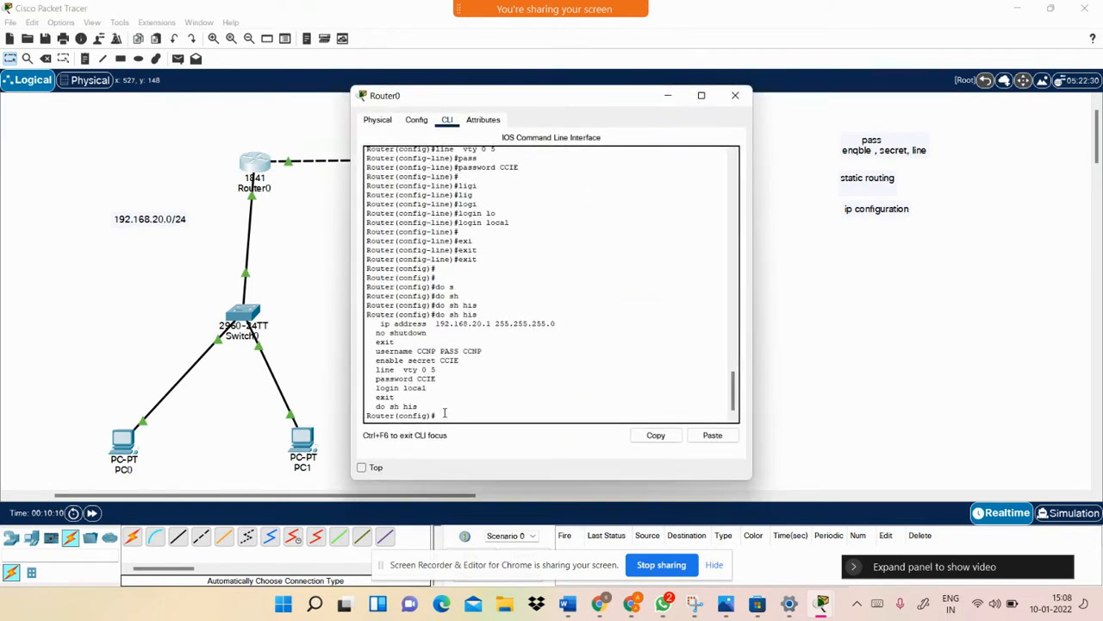
{"action": "key", "text": "Return"}
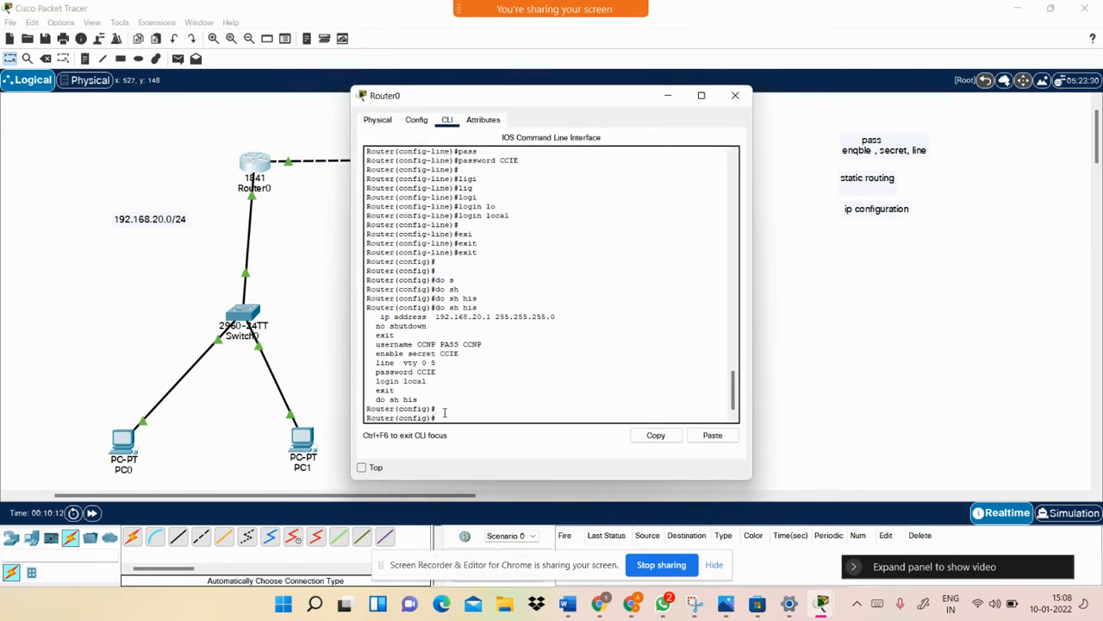
{"action": "type", "text": "ip rou"}
{"action": "key", "text": "Tab"}
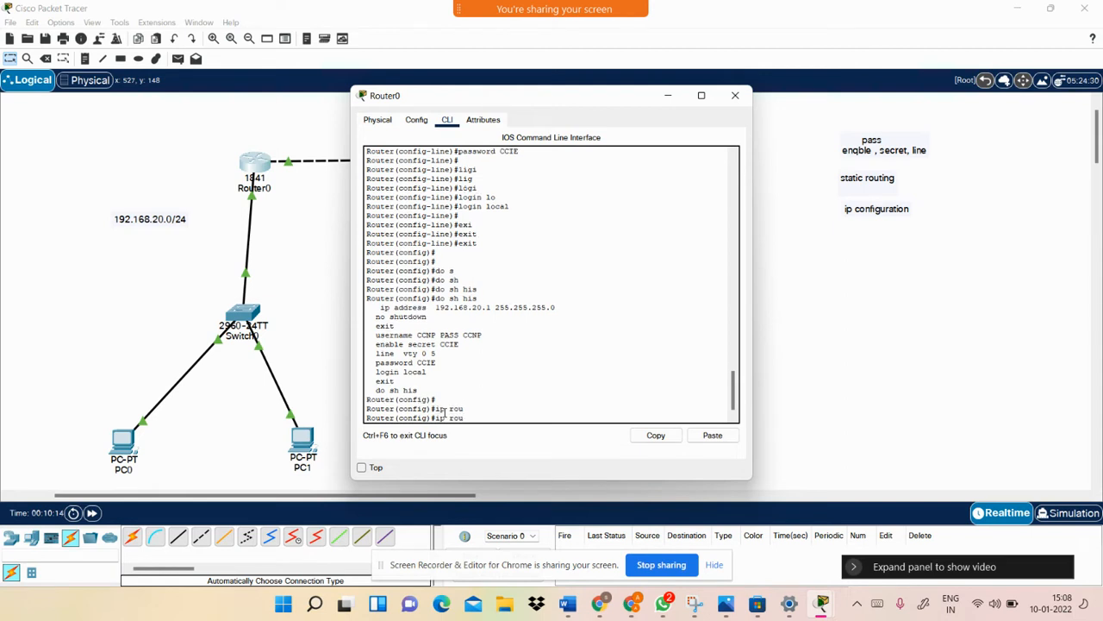
{"action": "type", "text": "t"}
{"action": "key", "text": "Tab"}
{"action": "key", "text": "Tab"}
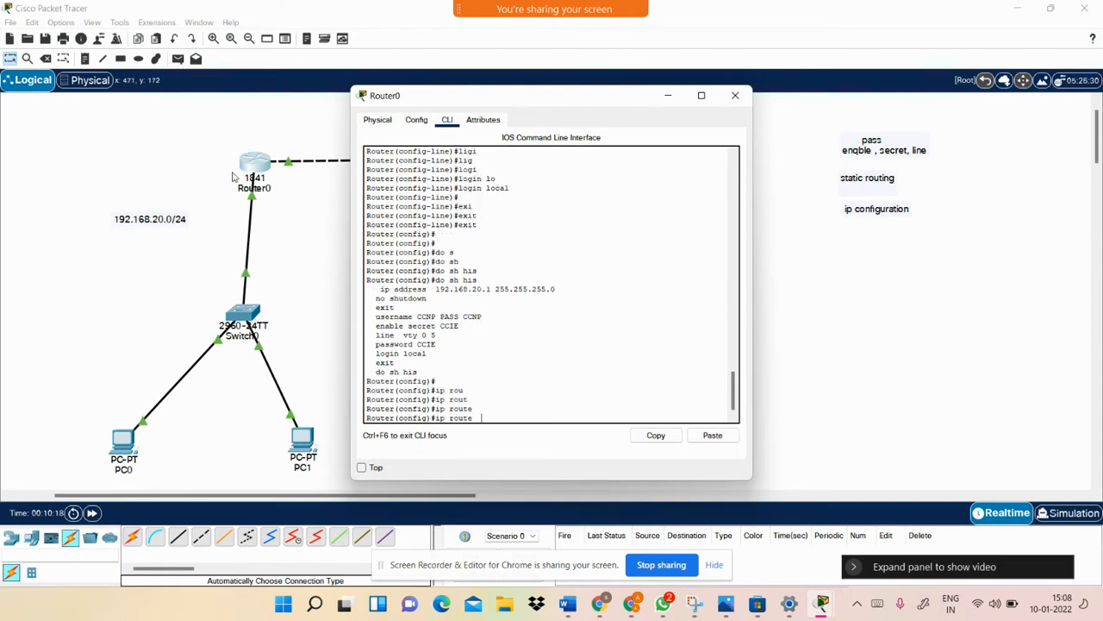
{"action": "left_click_drag", "start_coordinate": [523, 98], "coordinate": [628, 112]}
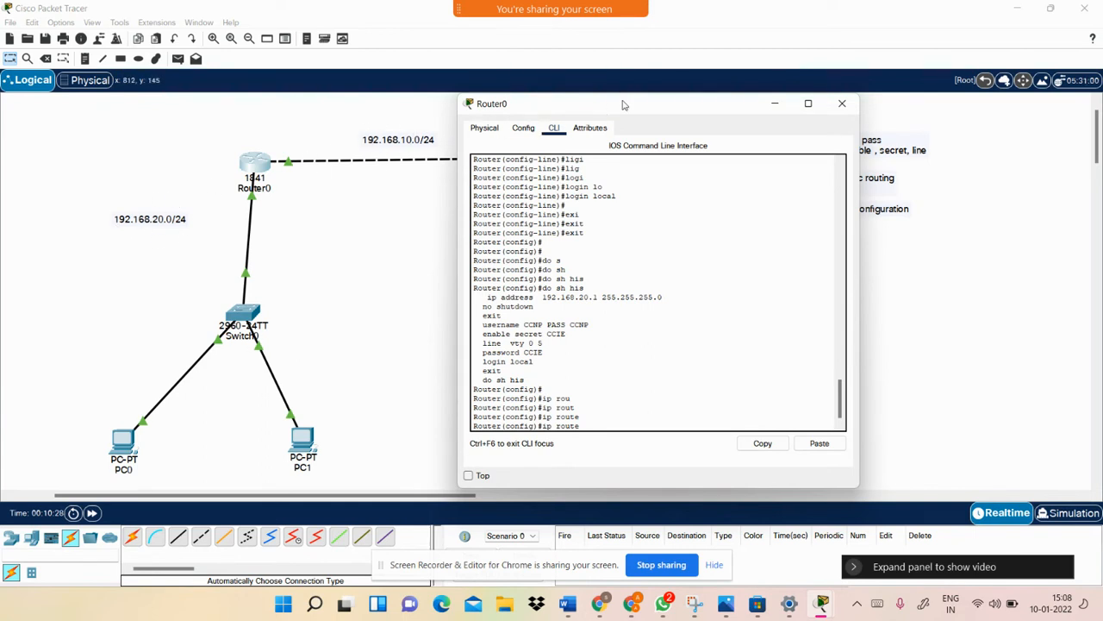
{"action": "left_click_drag", "start_coordinate": [624, 104], "coordinate": [242, 102]}
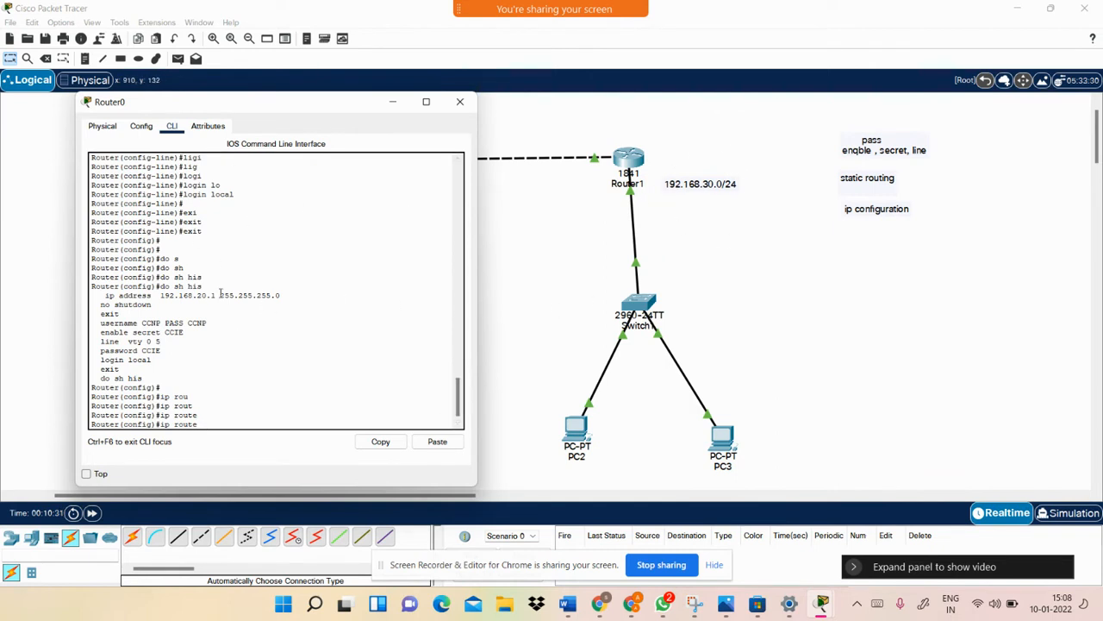
{"action": "key", "text": "Return"}
Exit global configuration mode back to Router0's privileged prompt
{"action": "type", "text": "ex"}
{"action": "key", "text": "Tab"}
{"action": "key", "text": "Return"}
{"action": "key", "text": "Return"}
{"action": "key", "text": "Return"}
{"action": "key", "text": "Return"}
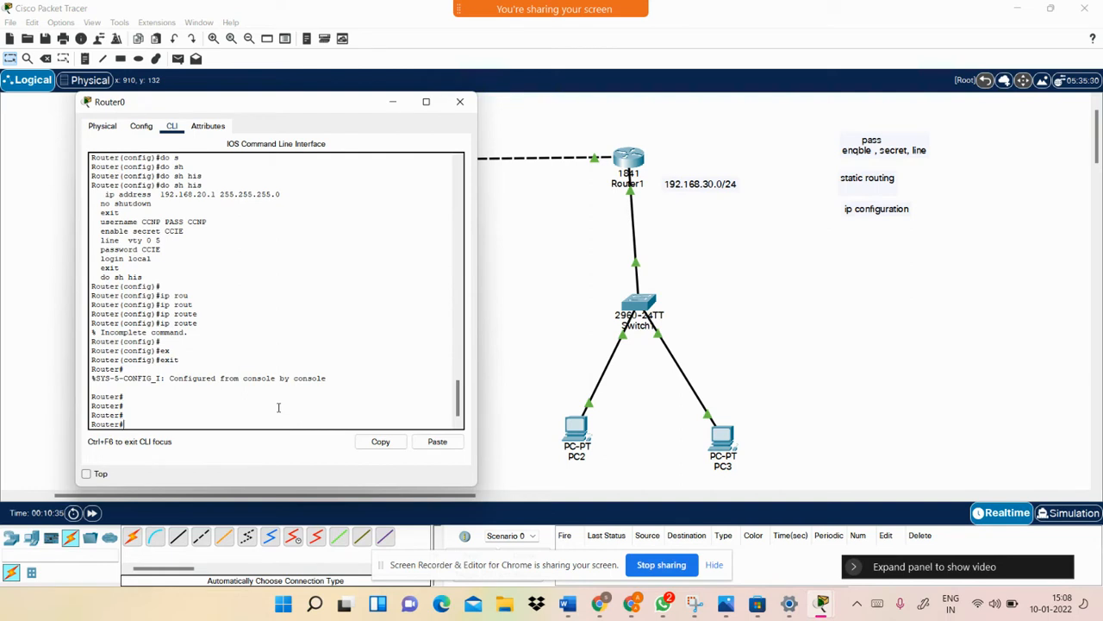
{"action": "type", "text": "jsh"}
{"action": "key", "text": "Return"}
Run show ip route to confirm only connected 192.168.10.0/24 and 192.168.20.0/24 are listed
{"action": "type", "text": "sh"}
{"action": "key", "text": "Tab"}
{"action": "key", "text": "Tab"}
{"action": "type", "text": "i"}
{"action": "key", "text": "Tab"}
{"action": "type", "text": "p rou"}
{"action": "key", "text": "Tab"}
{"action": "key", "text": "Return"}
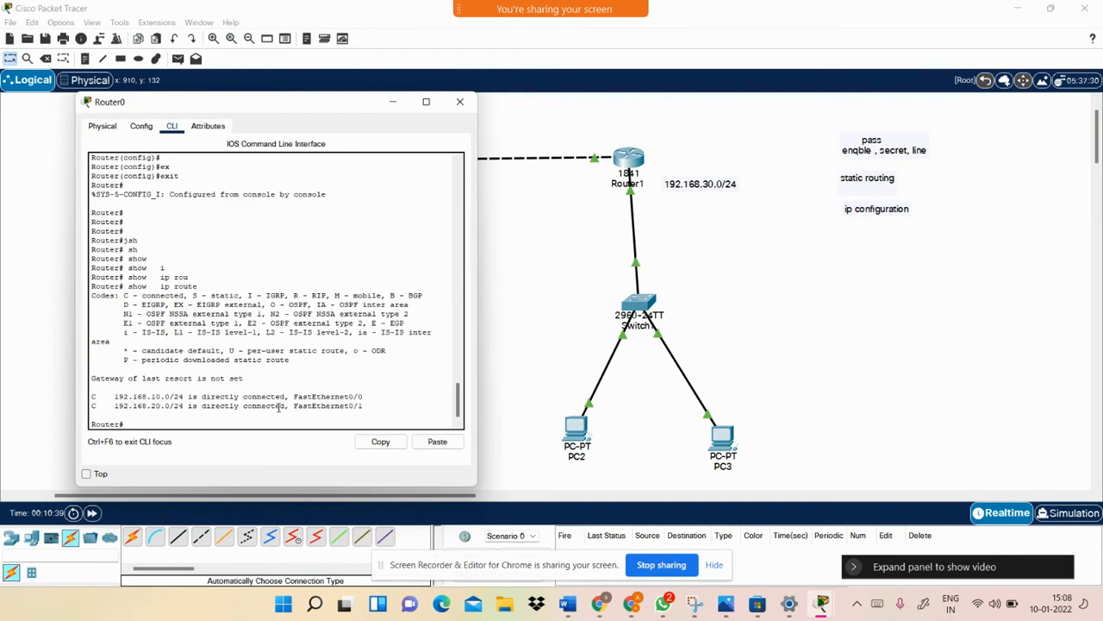
{"action": "left_click_drag", "start_coordinate": [111, 396], "coordinate": [183, 406]}
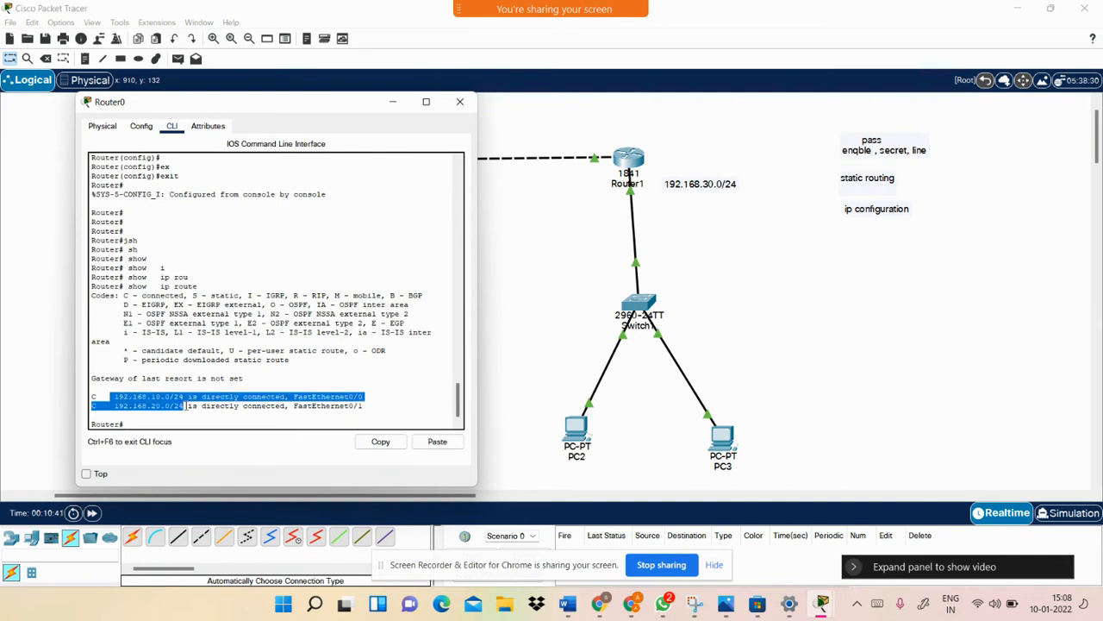
{"action": "left_click", "coordinate": [512, 305]}
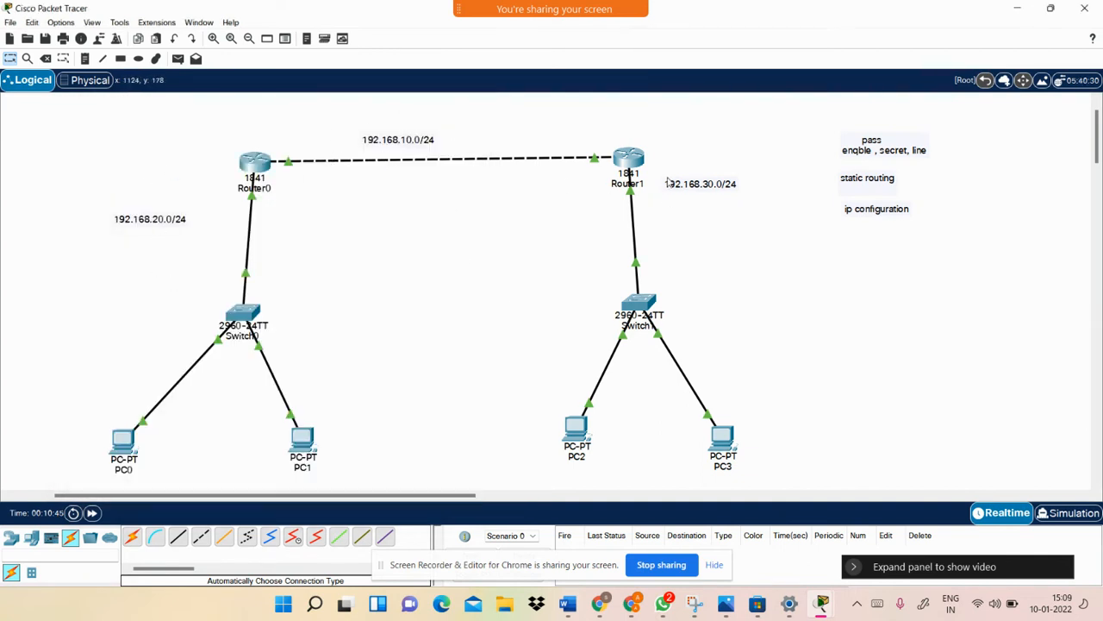
Return to Router0's console and enter global configuration mode with conf t
{"action": "left_click", "coordinate": [257, 165]}
{"action": "left_click", "coordinate": [276, 386]}
{"action": "key", "text": "Return"}
{"action": "key", "text": "Return"}
{"action": "key", "text": "Return"}
{"action": "type", "text": "c"}
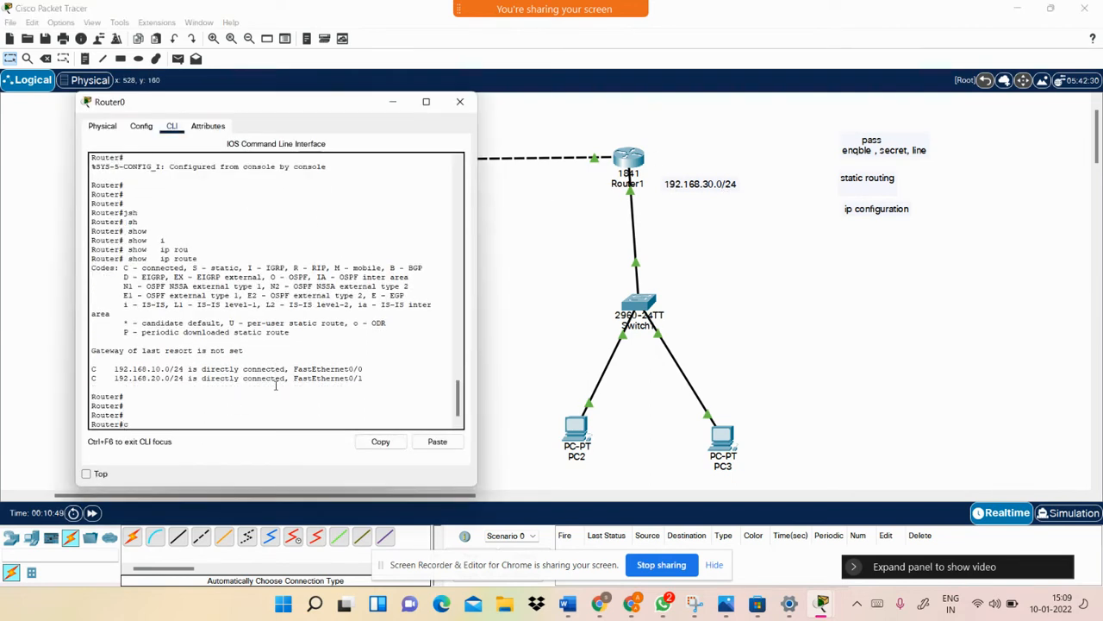
{"action": "type", "text": "onf"}
{"action": "key", "text": "Tab"}
{"action": "key", "text": "Return"}
{"action": "key", "text": "Return"}
{"action": "key", "text": "Return"}
{"action": "key", "text": "Return"}
{"action": "key", "text": "Return"}
Add static route 'ip route 192.168.30.0 255.255.255.0 fastEthernet 0/0' on Router0
{"action": "type", "text": "ip"}
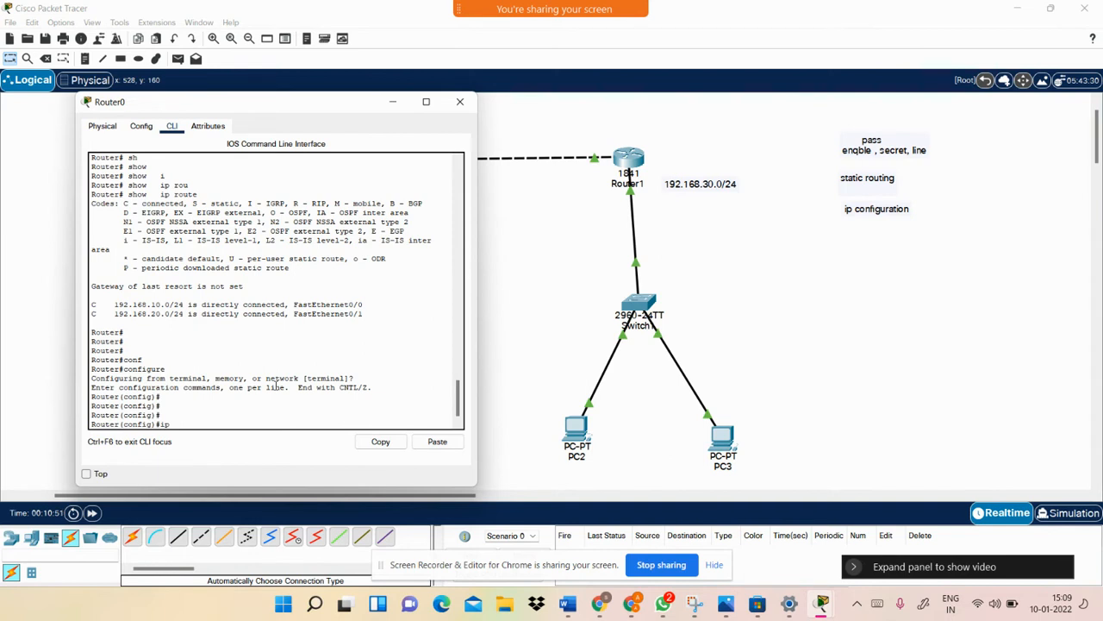
{"action": "type", "text": " eou"}
{"action": "key", "text": "Tab"}
{"action": "type", "text": "te"}
{"action": "key", "text": "Tab"}
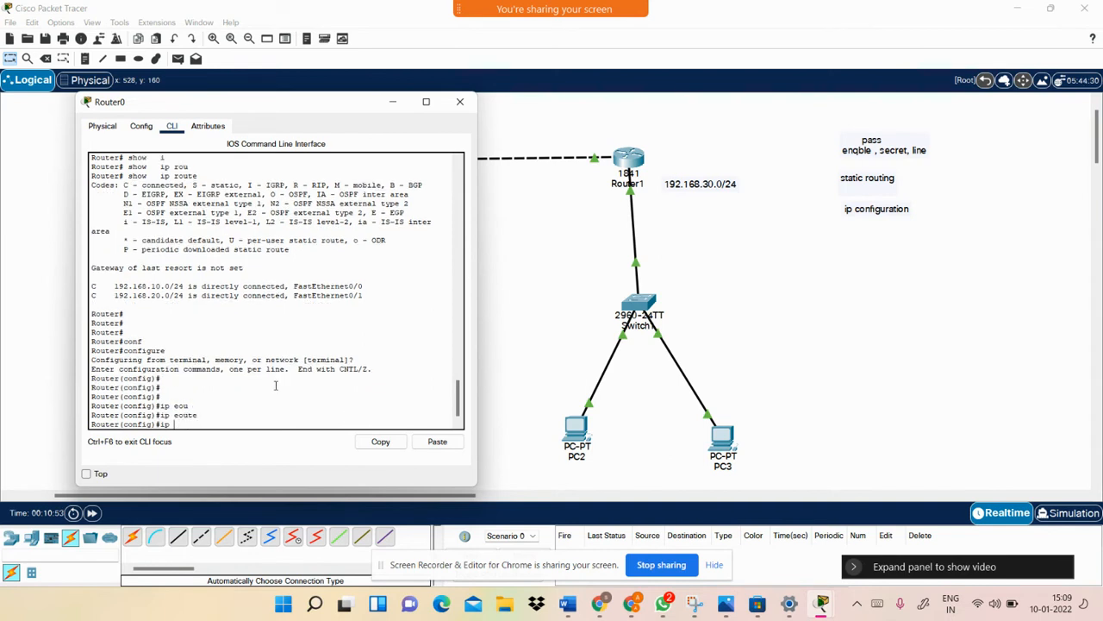
{"action": "type", "text": "rou"}
{"action": "key", "text": "Tab"}
{"action": "type", "text": "te"}
{"action": "key", "text": "Tab"}
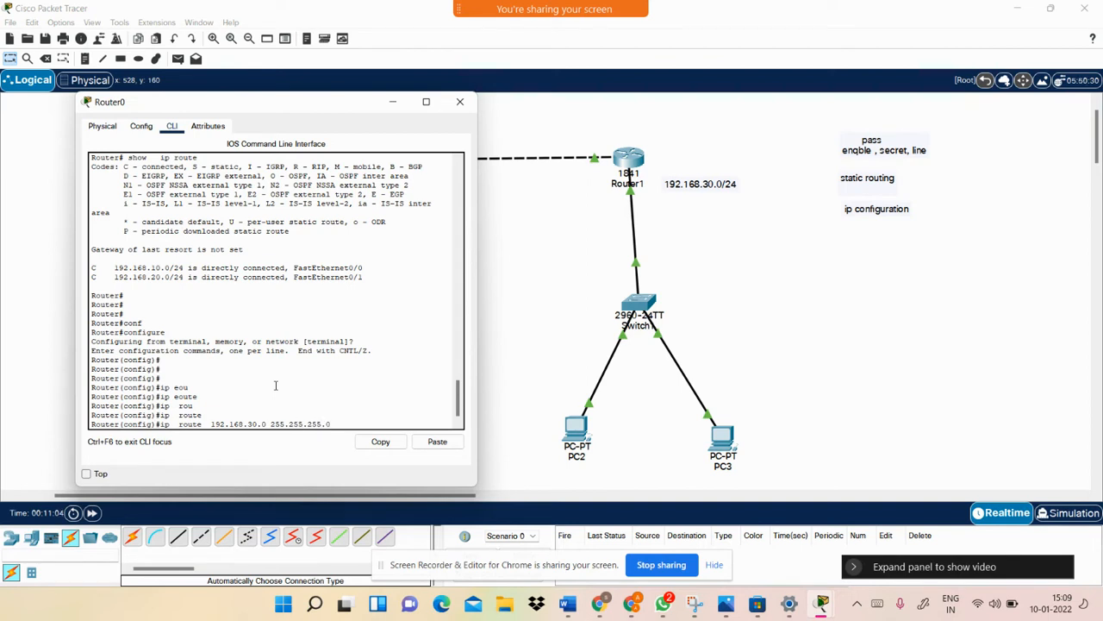
{"action": "key", "text": "Tab"}
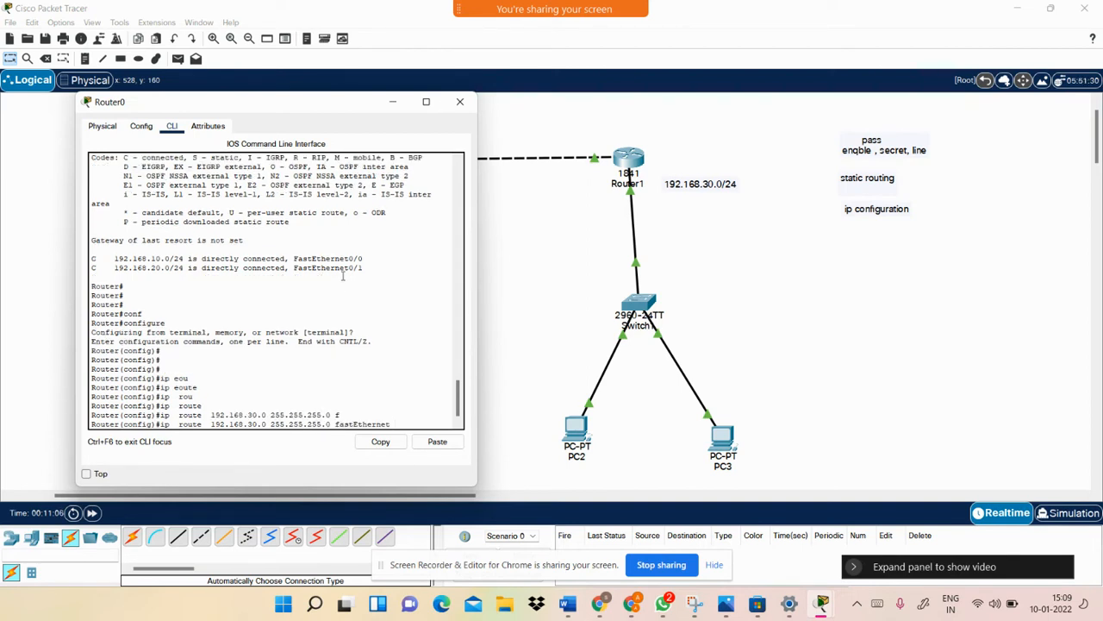
{"action": "left_click_drag", "start_coordinate": [293, 111], "coordinate": [889, 151]}
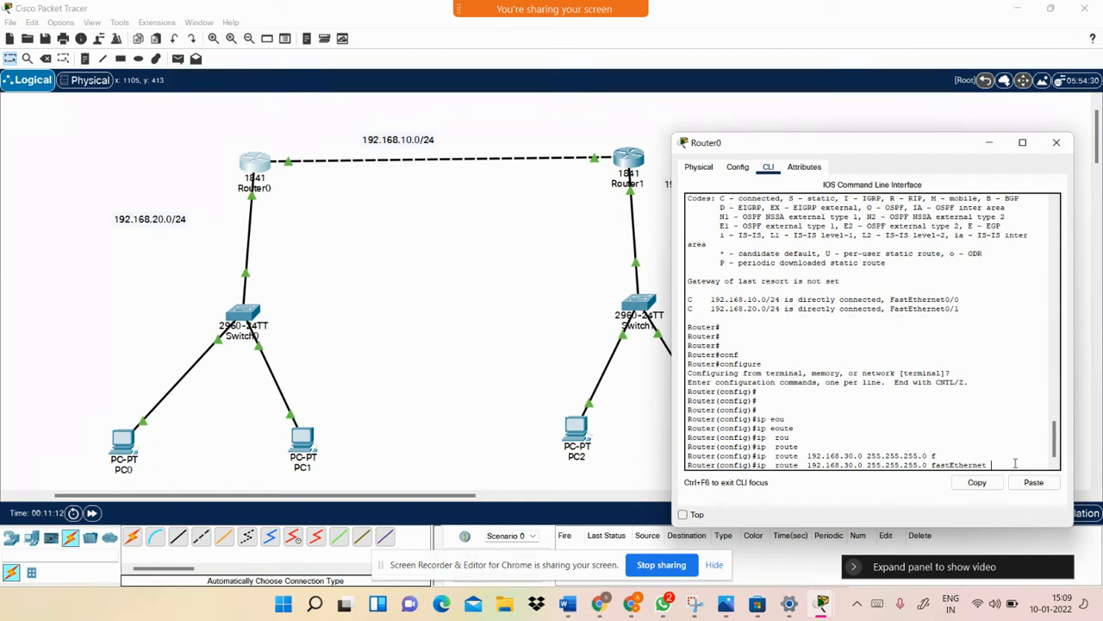
{"action": "key", "text": "Return"}
{"action": "key", "text": "Return"}
{"action": "key", "text": "Return"}
{"action": "key", "text": "Return"}
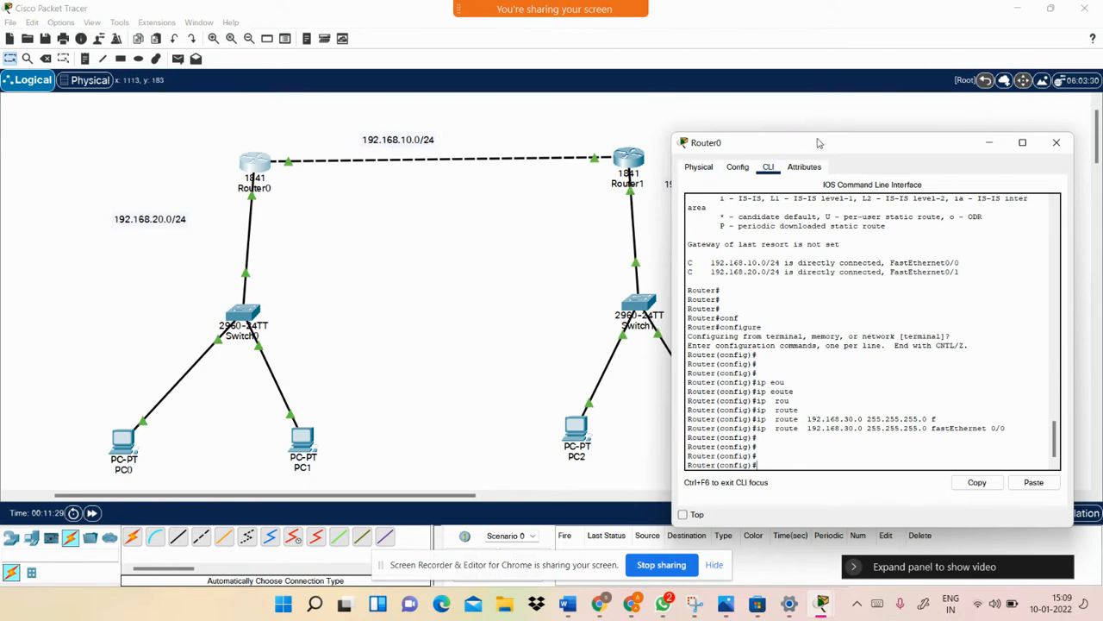
Verify with 'do sh ip route' that the S 192.168.30.0/24 entry appears, then close Router0
{"action": "left_click_drag", "start_coordinate": [849, 152], "coordinate": [420, 149]}
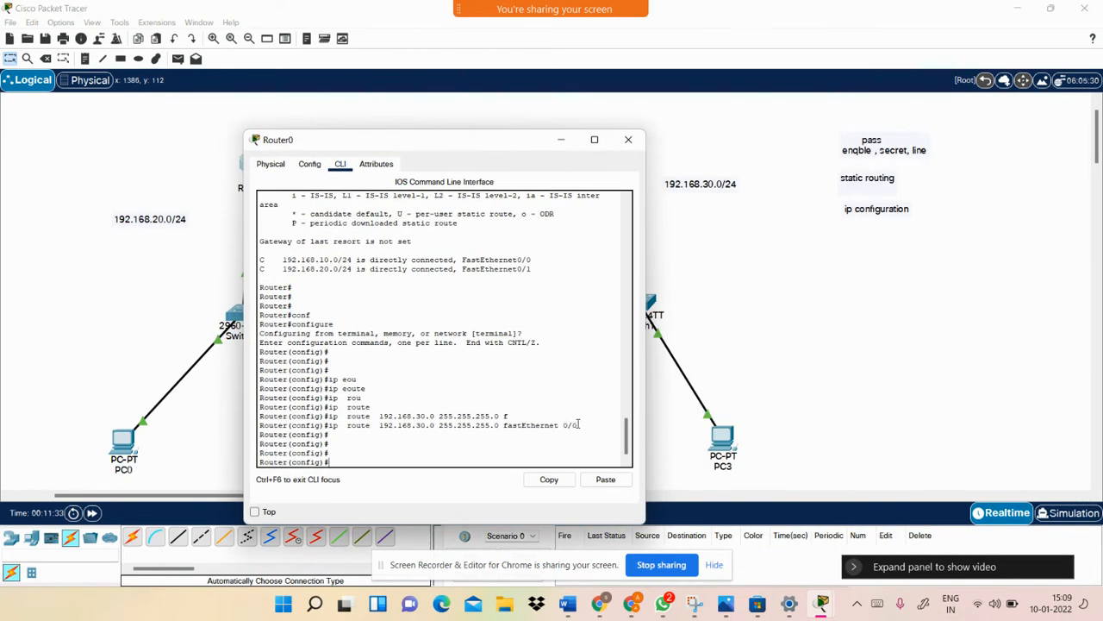
{"action": "left_click_drag", "start_coordinate": [579, 424], "coordinate": [343, 426]}
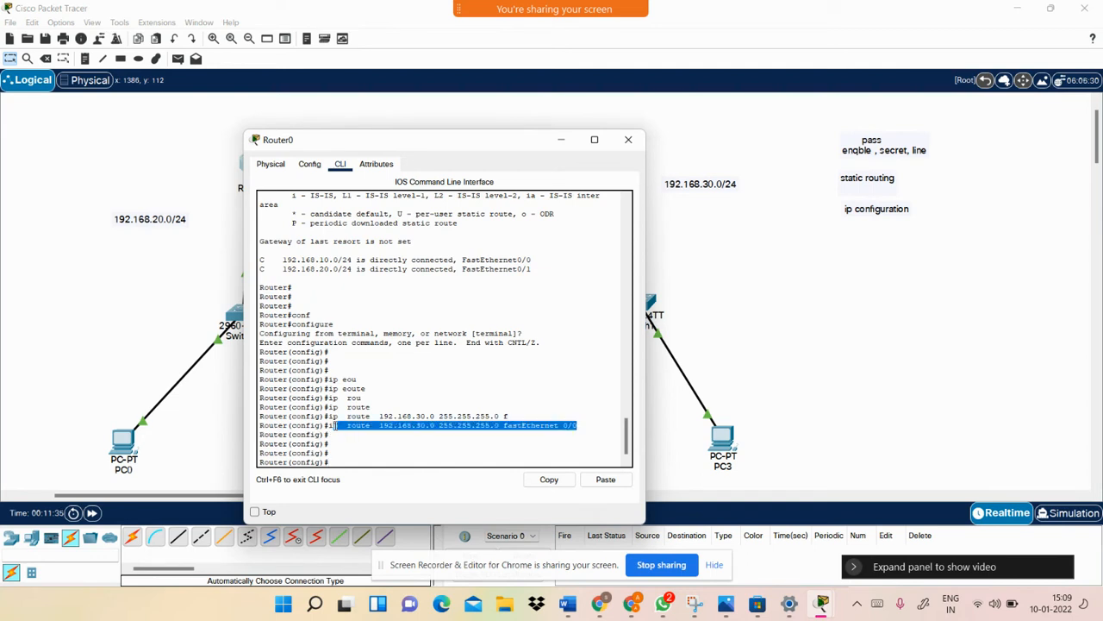
{"action": "left_click", "coordinate": [389, 453]}
{"action": "key", "text": "Return"}
{"action": "key", "text": "Return"}
{"action": "key", "text": "Return"}
{"action": "type", "text": "do"}
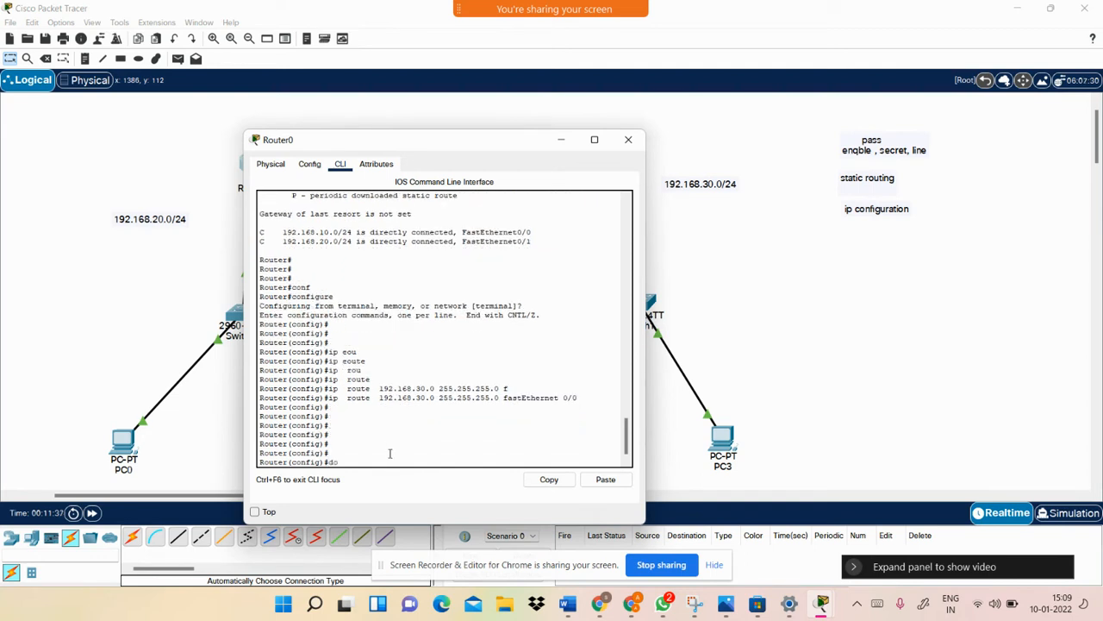
{"action": "type", "text": " s"}
{"action": "key", "text": "Tab"}
{"action": "type", "text": "h ru"}
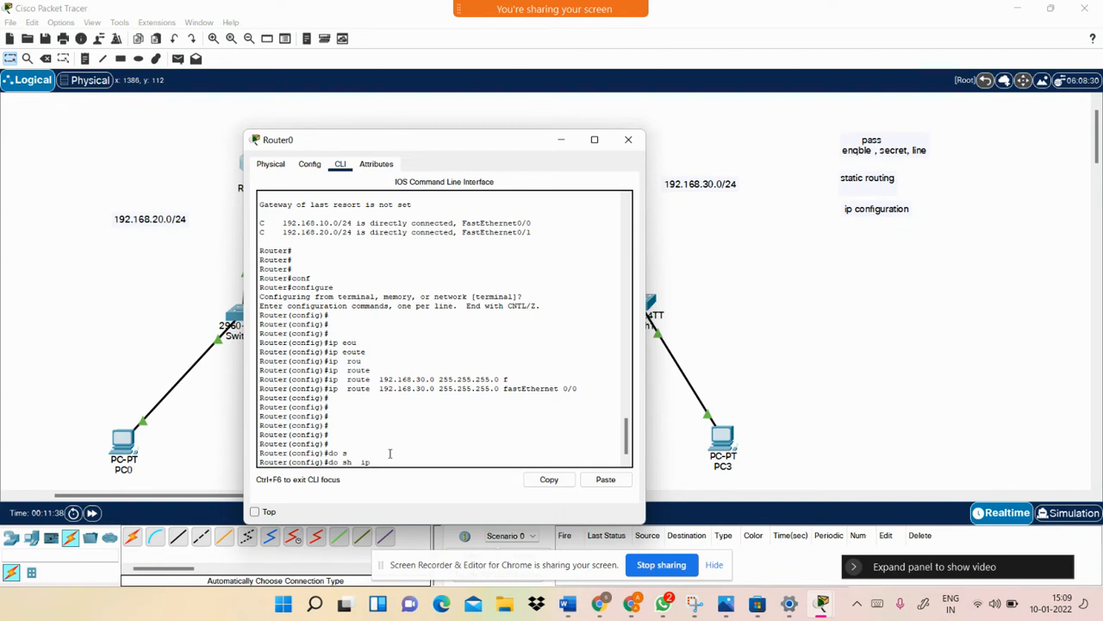
{"action": "key", "text": "Tab"}
{"action": "key", "text": "Tab"}
{"action": "key", "text": "Return"}
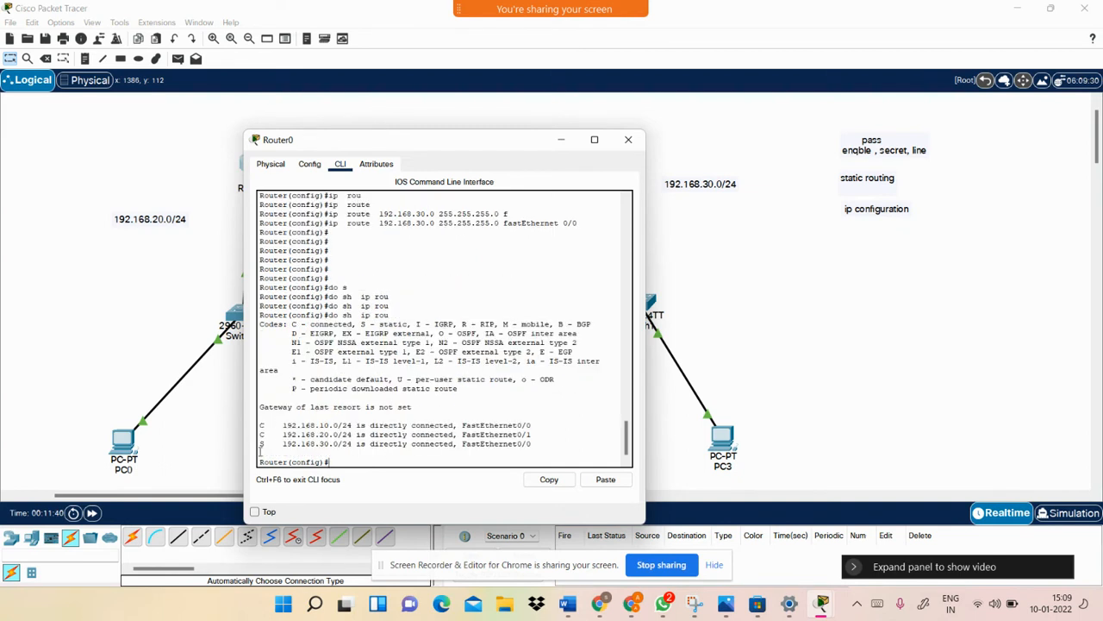
{"action": "left_click_drag", "start_coordinate": [279, 445], "coordinate": [350, 454]}
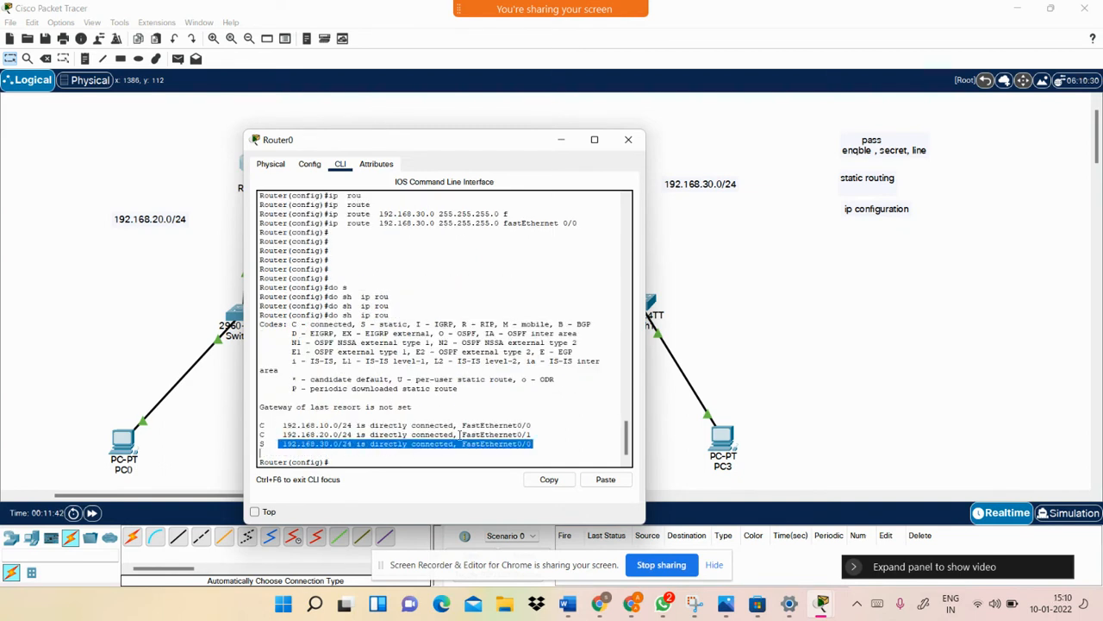
{"action": "left_click", "coordinate": [629, 138]}
On Router1's CLI, add 'ip route 192.168.20.0 255.255.255.0 fastEthernet 0/0'
{"action": "left_click", "coordinate": [628, 164]}
{"action": "key", "text": "Return"}
{"action": "key", "text": "Return"}
{"action": "key", "text": "Return"}
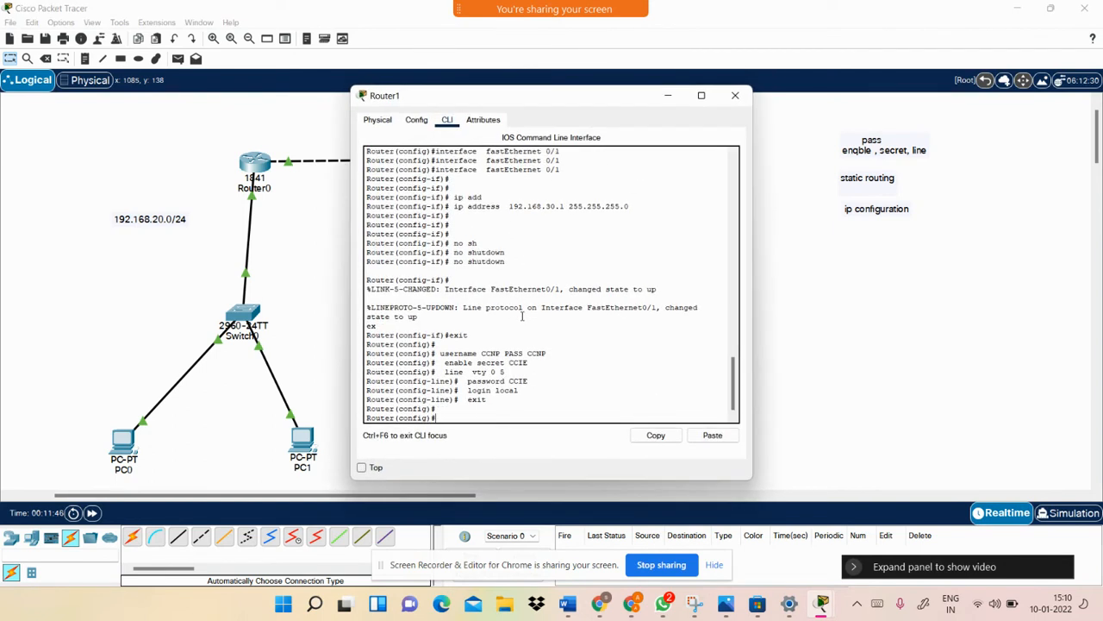
{"action": "type", "text": "ip"}
{"action": "key", "text": "Tab"}
{"action": "type", "text": "rou"}
{"action": "key", "text": "Tab"}
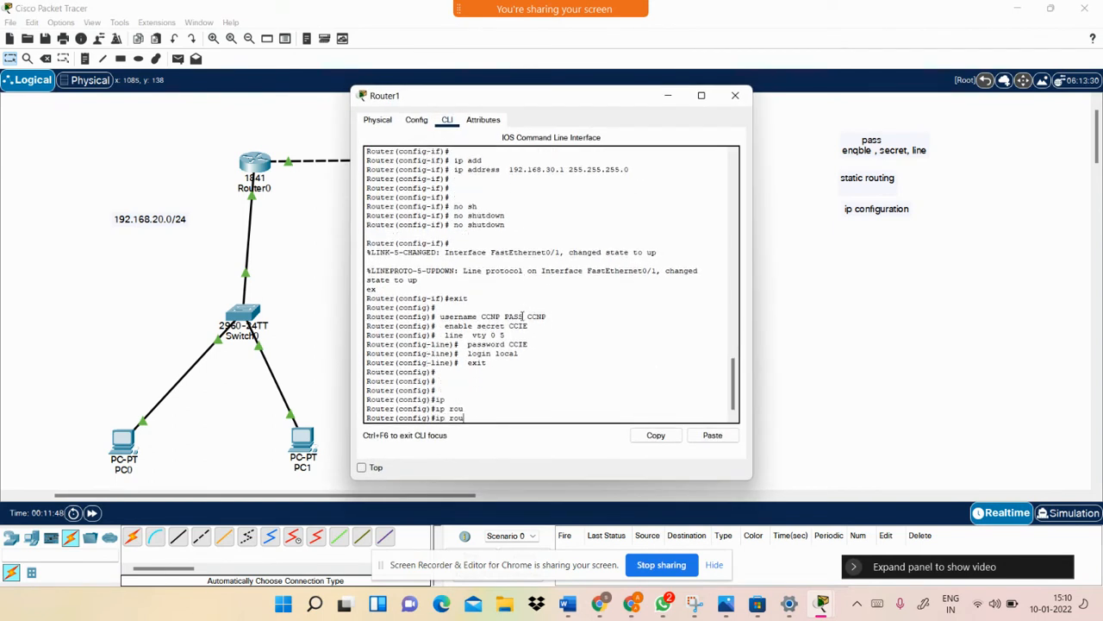
{"action": "key", "text": "Tab"}
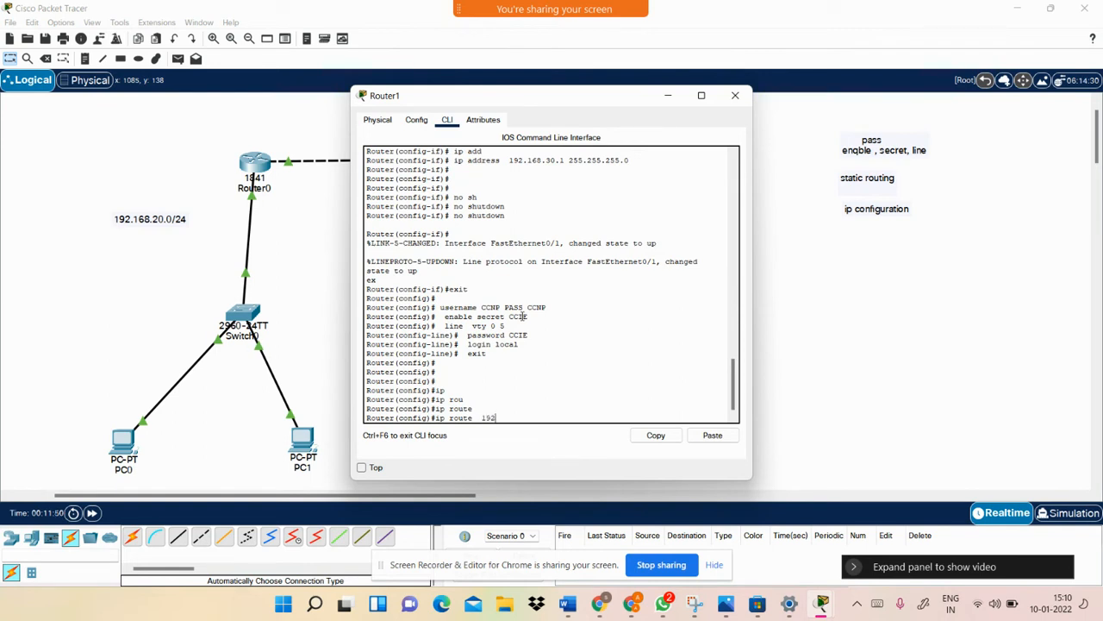
{"action": "type", "text": "192.168.20.0 255.255.255.0 fa"}
{"action": "key", "text": "Tab"}
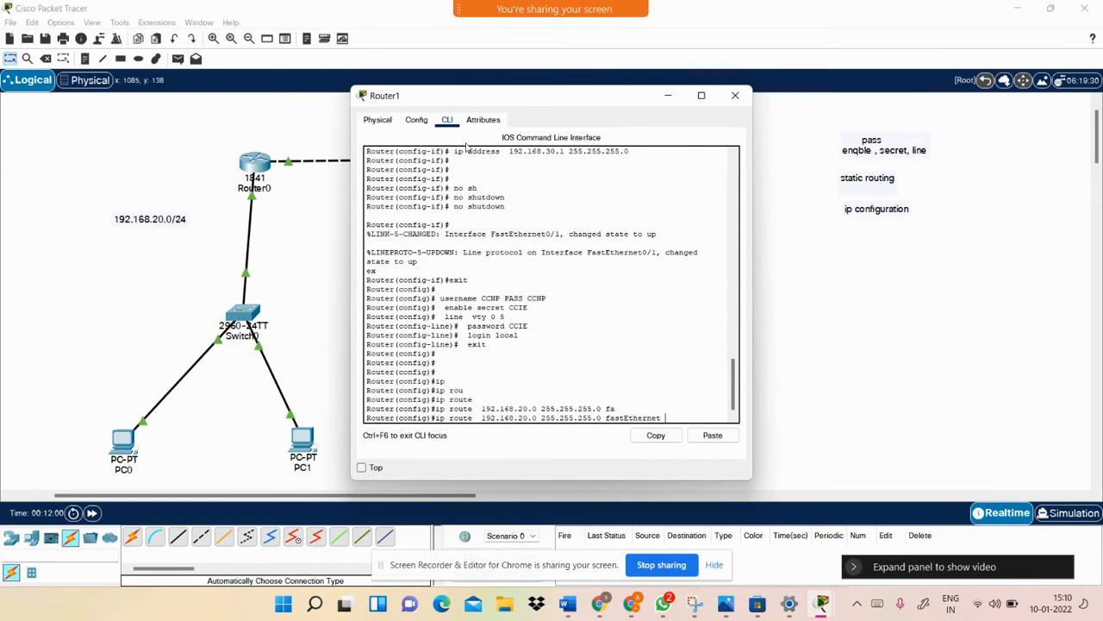
{"action": "left_click_drag", "start_coordinate": [519, 95], "coordinate": [457, 256]}
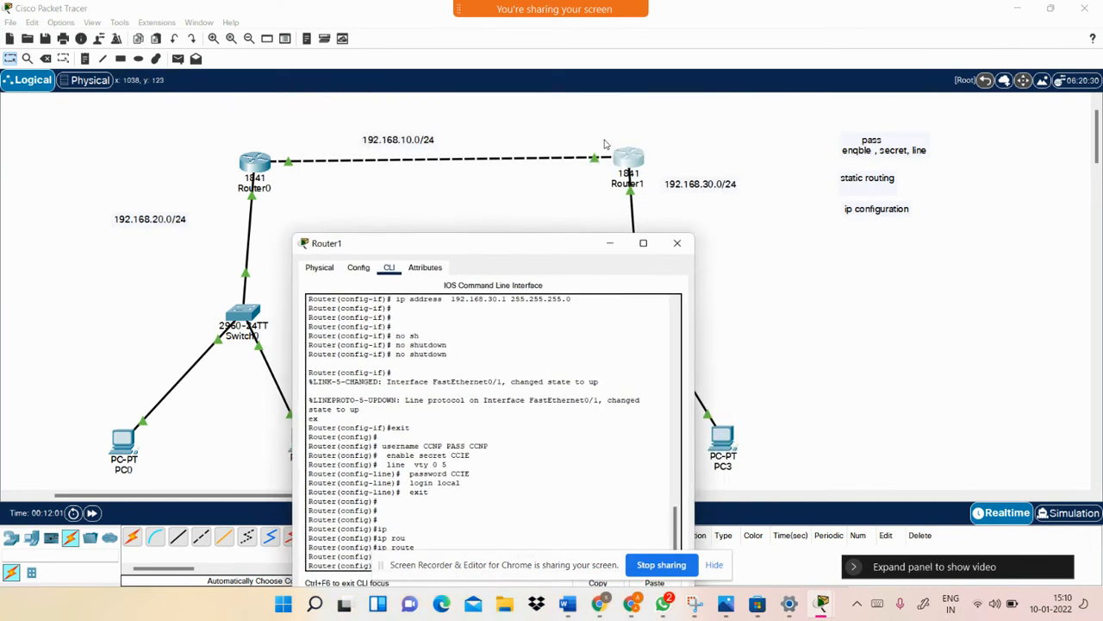
{"action": "left_click_drag", "start_coordinate": [558, 254], "coordinate": [462, 129]}
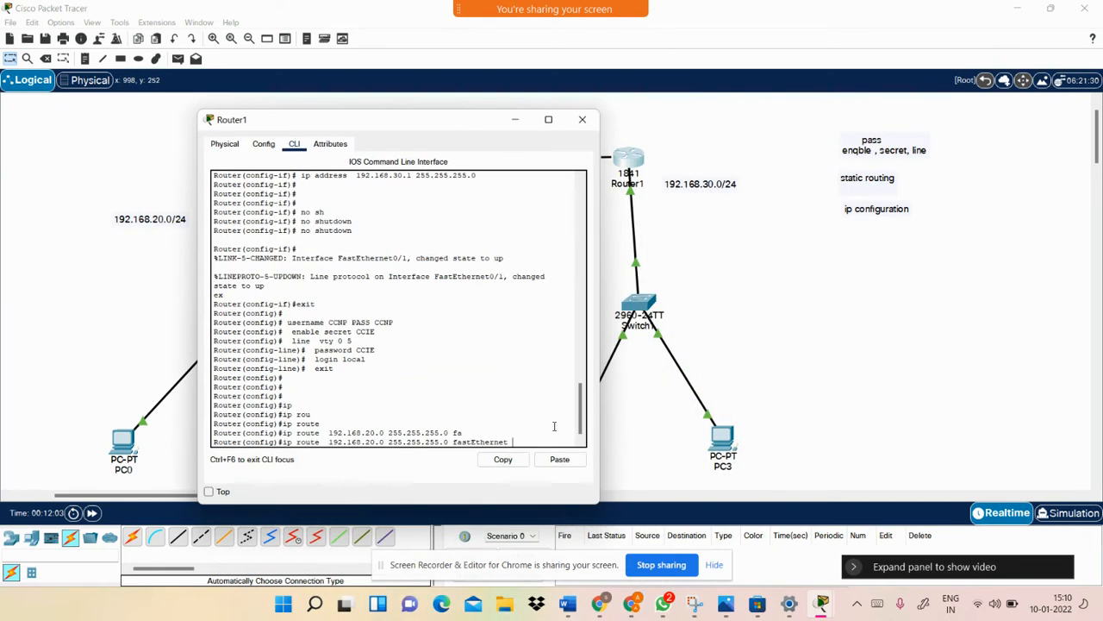
{"action": "key", "text": "Return"}
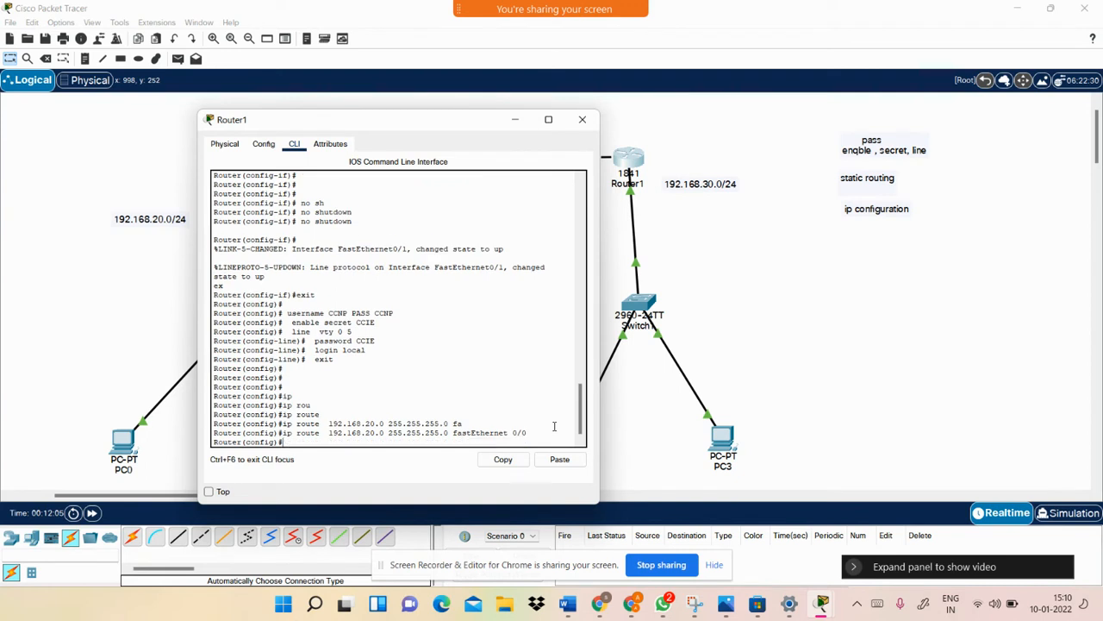
Save Router1's configuration with 'do wr' and confirm the new S 192.168.20.0/24 route via 'do sh ip route'
{"action": "key", "text": "Return"}
{"action": "type", "text": "do"}
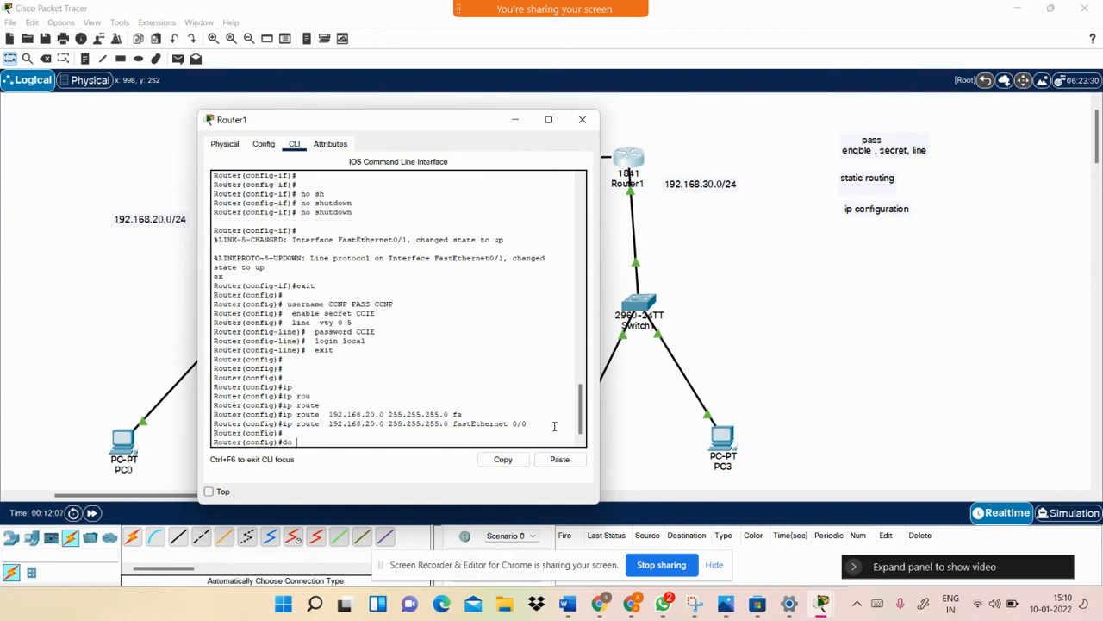
{"action": "type", "text": " wr"}
{"action": "key", "text": "Return"}
{"action": "type", "text": "do s"}
{"action": "key", "text": "Tab"}
{"action": "type", "text": "h"}
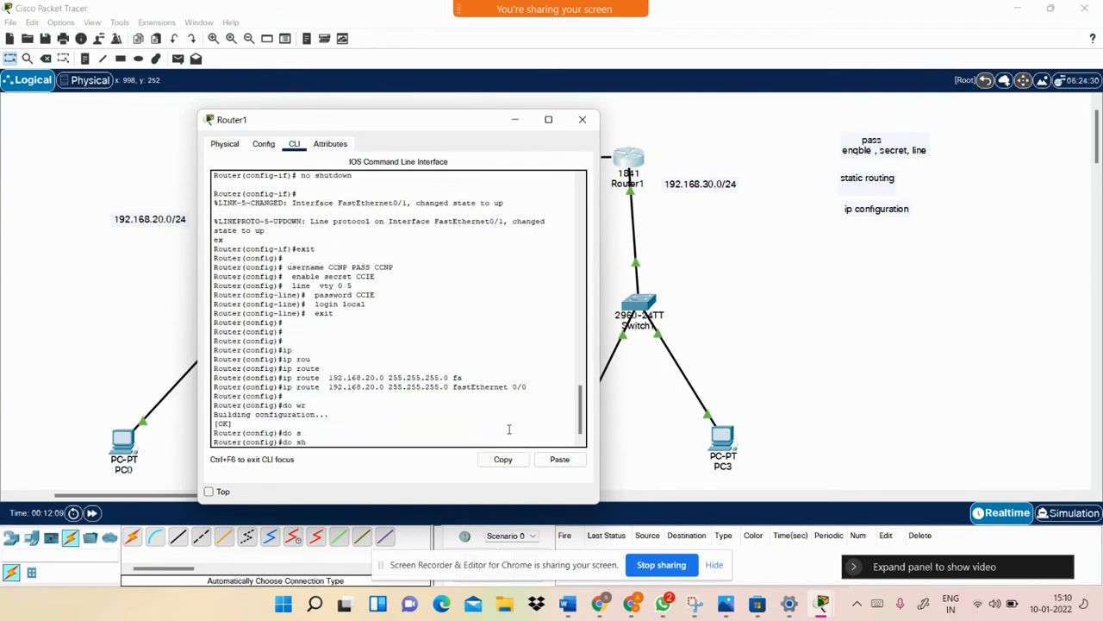
{"action": "key", "text": "Tab"}
{"action": "type", "text": "i"}
{"action": "key", "text": "Tab"}
{"action": "type", "text": "p rou"}
{"action": "key", "text": "Tab"}
{"action": "key", "text": "Return"}
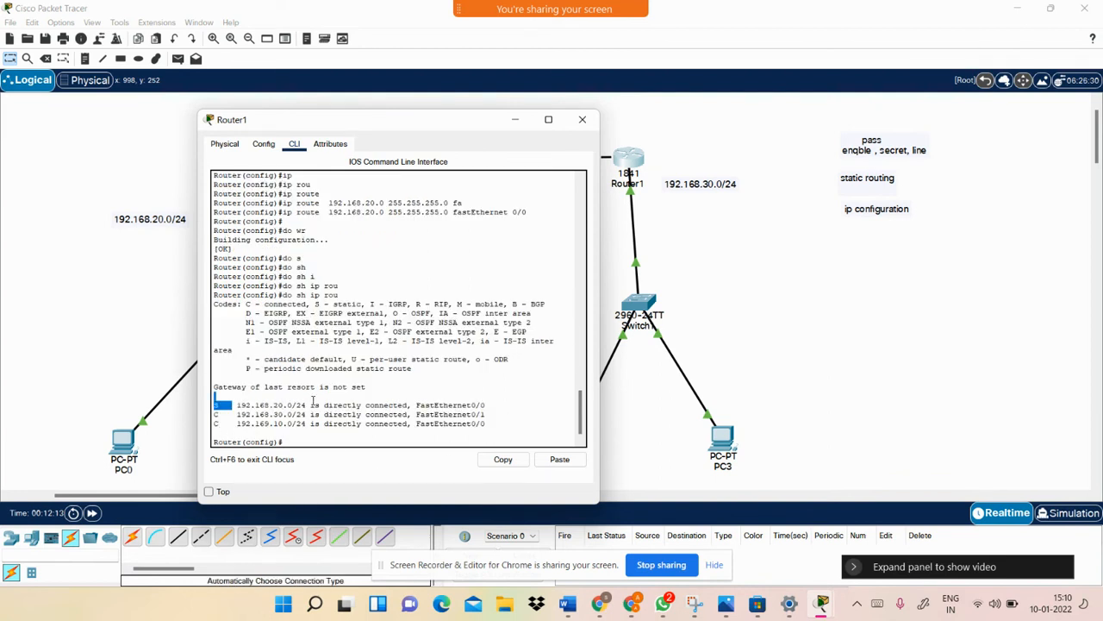
{"action": "left_click_drag", "start_coordinate": [233, 404], "coordinate": [317, 405]}
Close Router1's window and open PC1's command prompt showing the earlier ping
{"action": "left_click", "coordinate": [728, 394]}
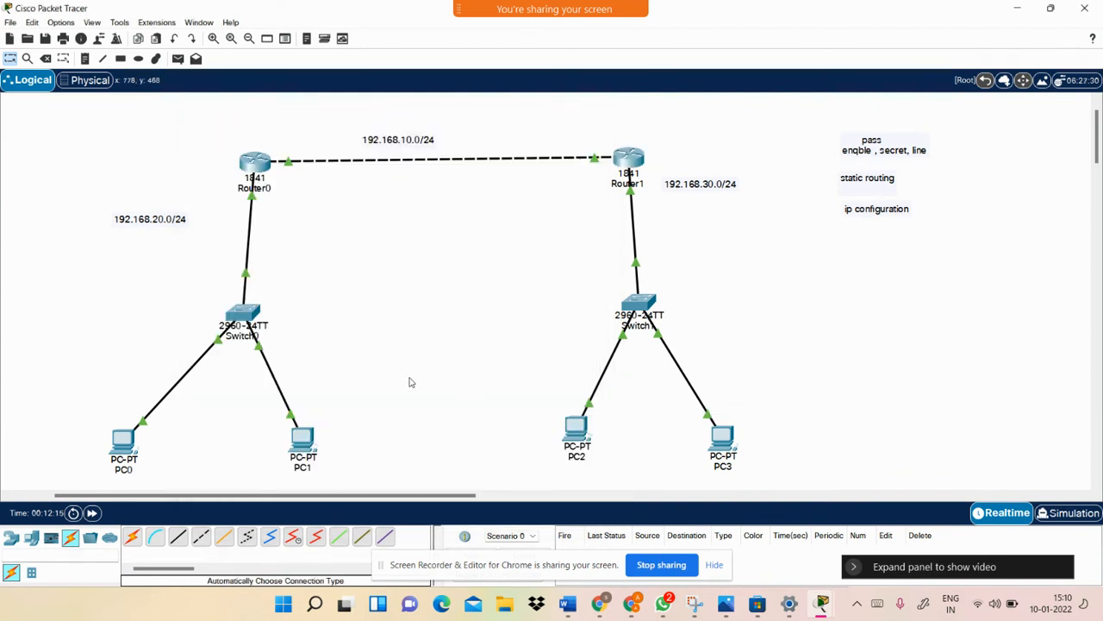
{"action": "left_click", "coordinate": [301, 441]}
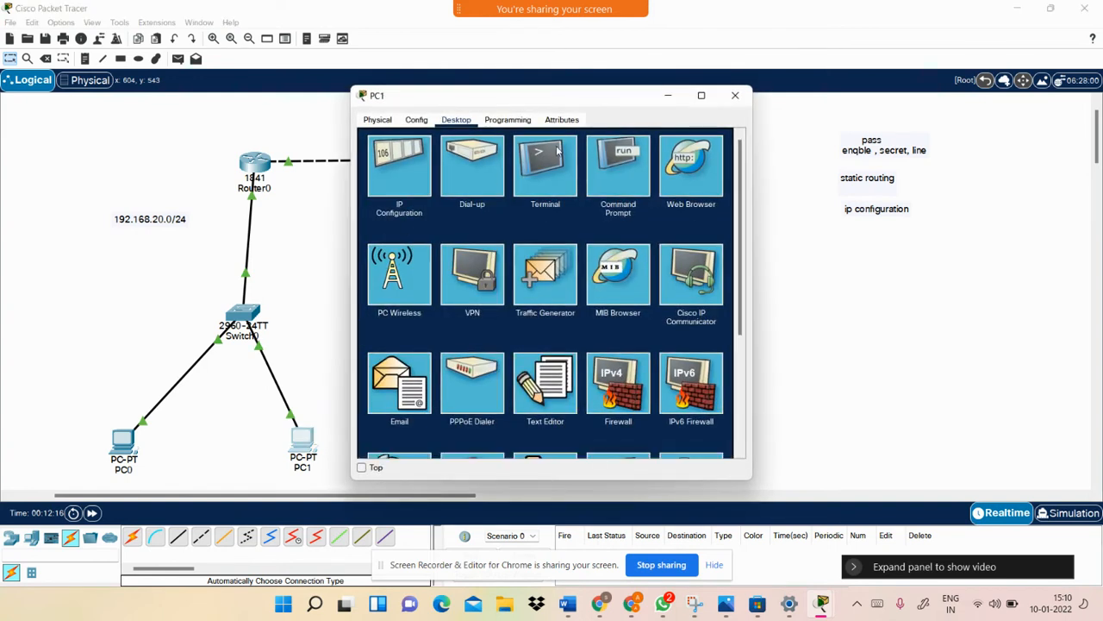
{"action": "left_click", "coordinate": [607, 156]}
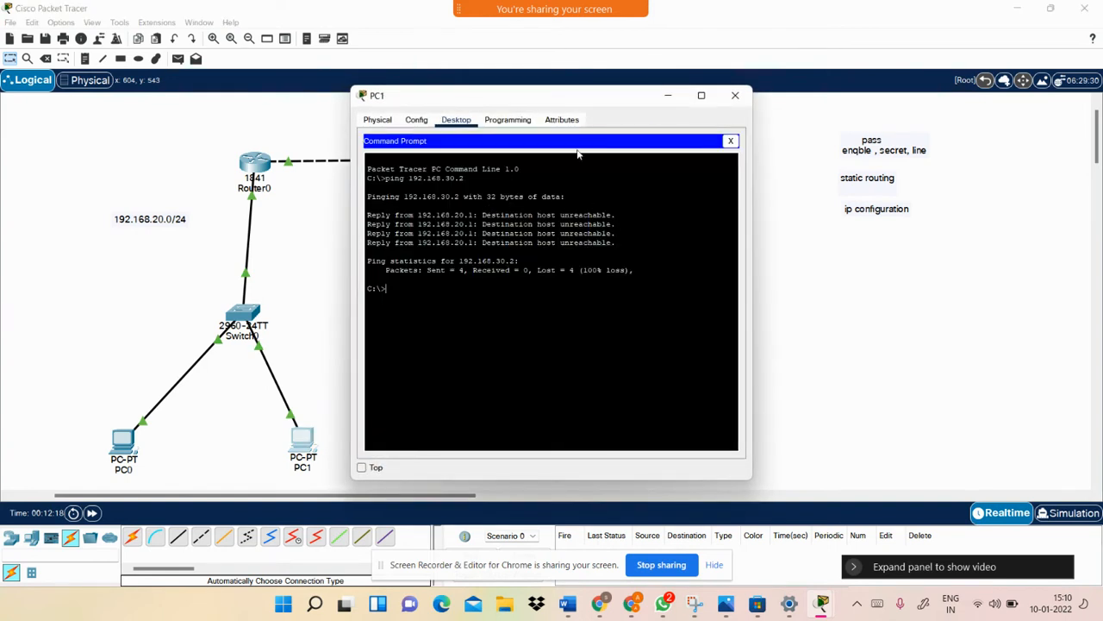
{"action": "left_click_drag", "start_coordinate": [472, 176], "coordinate": [405, 178]}
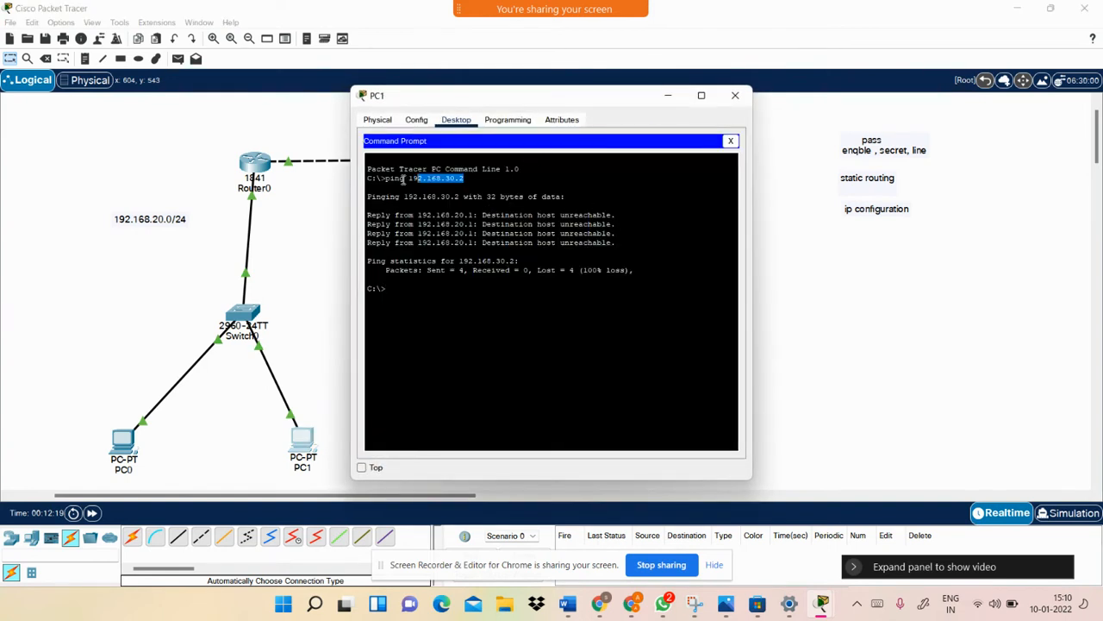
{"action": "left_click", "coordinate": [417, 290]}
Rerun 'ping 192.168.30.2' twice from PC1, seeing requests time out, then close PC1
{"action": "key", "text": "Up"}
{"action": "key", "text": "Return"}
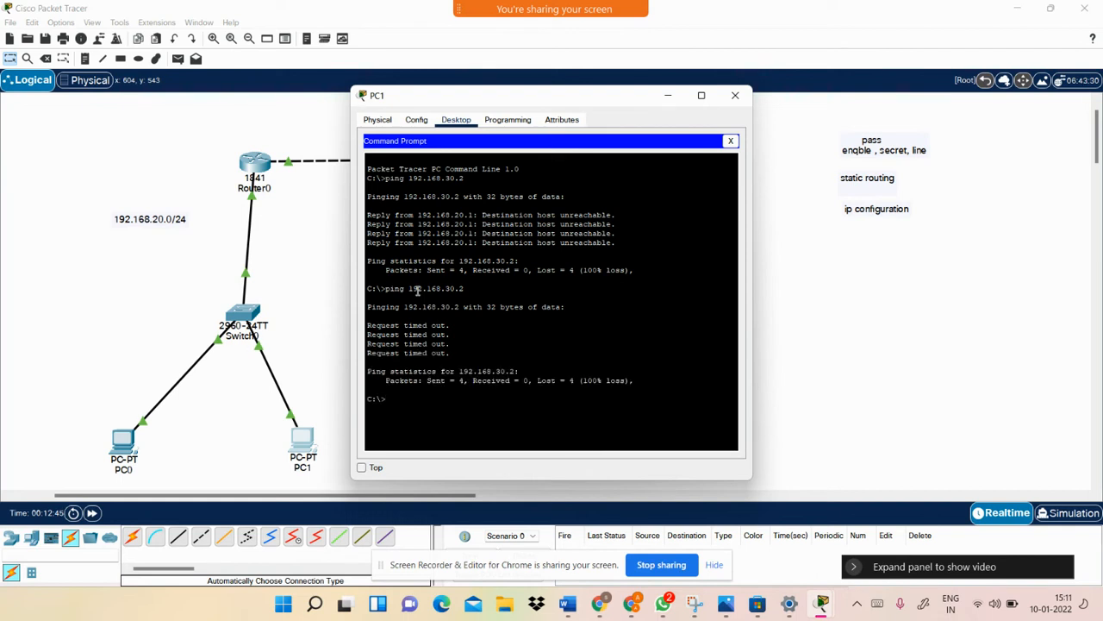
{"action": "key", "text": "Up"}
{"action": "key", "text": "Return"}
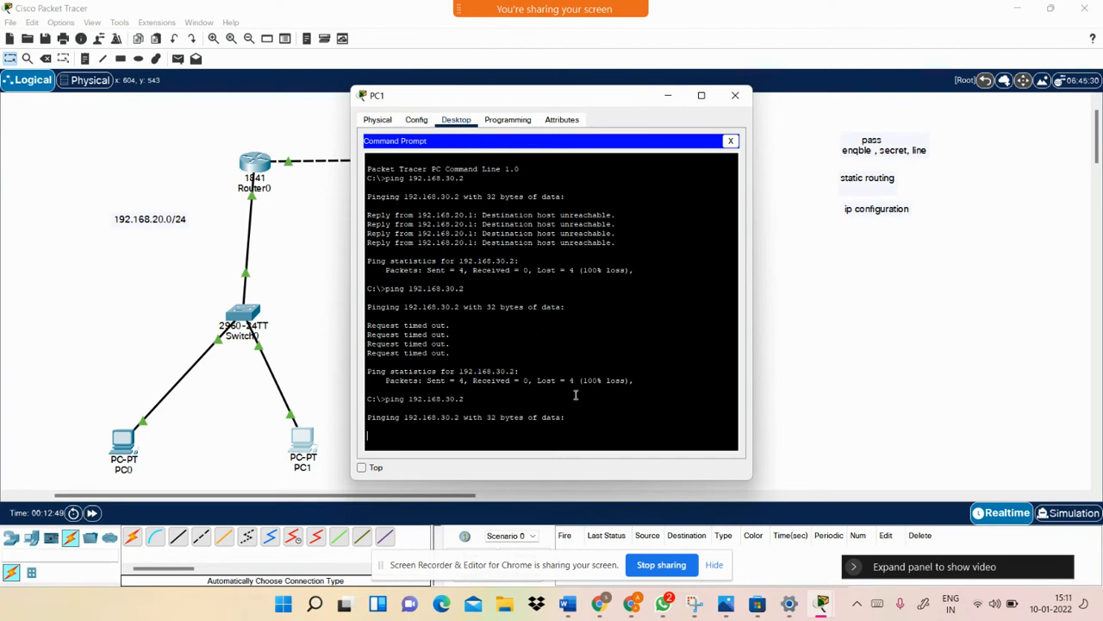
{"action": "left_click_drag", "start_coordinate": [614, 97], "coordinate": [561, 102]}
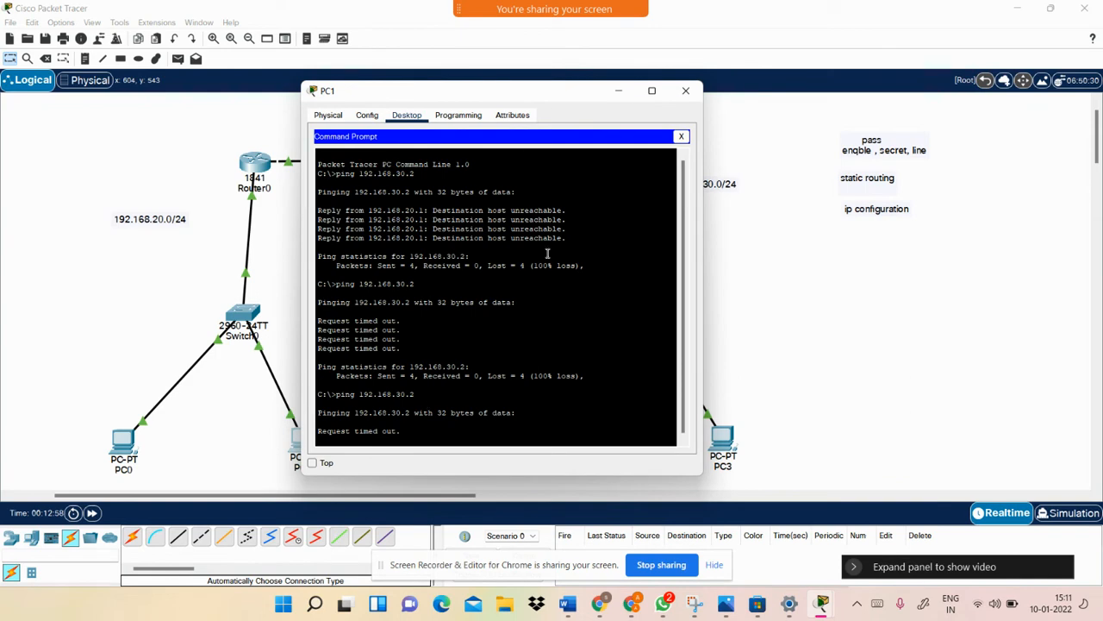
{"action": "left_click_drag", "start_coordinate": [539, 96], "coordinate": [563, 157]}
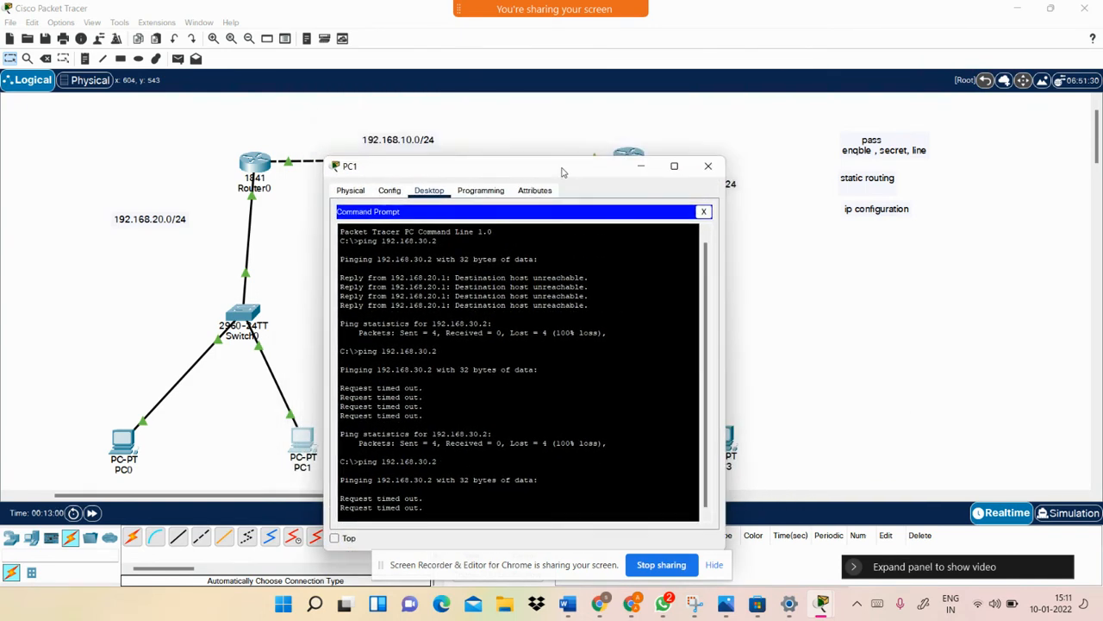
{"action": "left_click", "coordinate": [711, 148]}
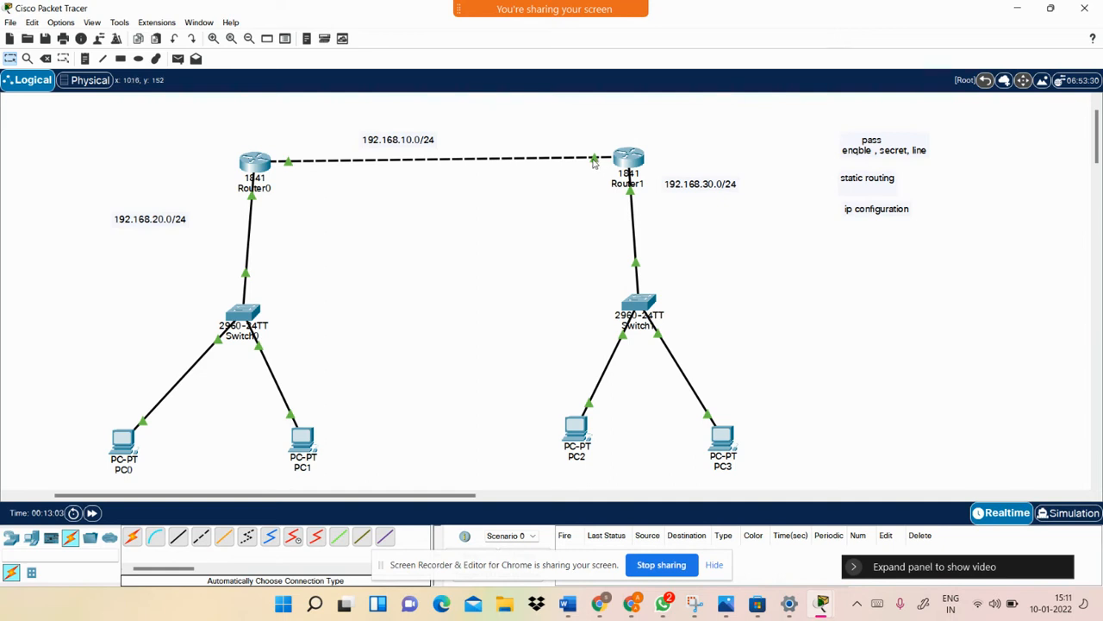
Check PC2 (gateway 192.168.30.1) and PC3 (192.168.30.3) IP configurations
{"action": "mouse_move", "coordinate": [593, 162]}
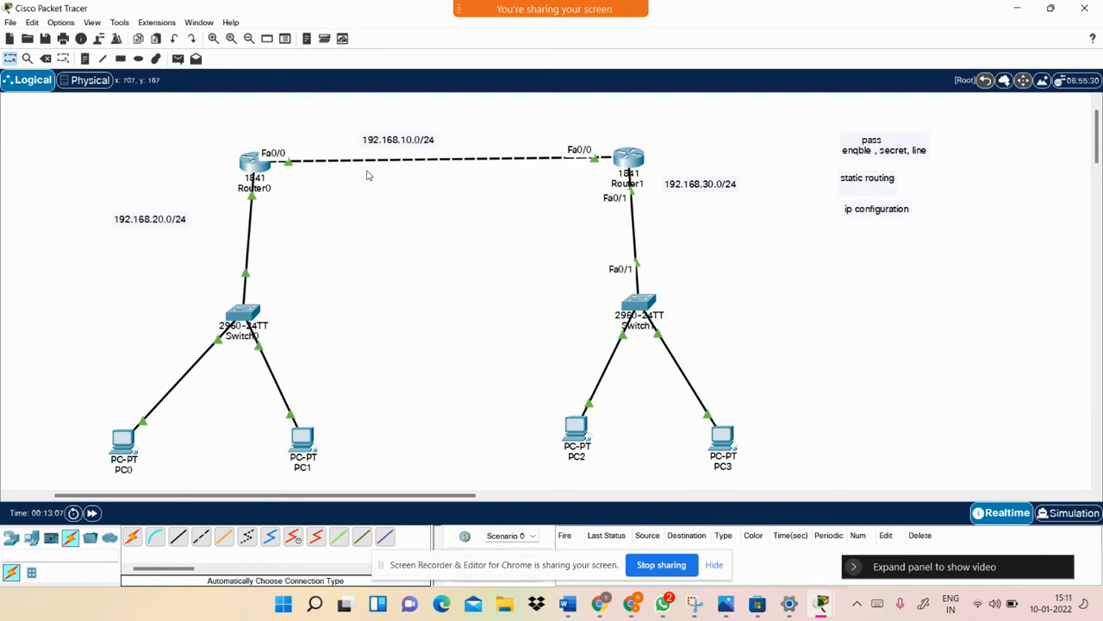
{"action": "mouse_move", "coordinate": [255, 198]}
{"action": "left_click", "coordinate": [577, 437]}
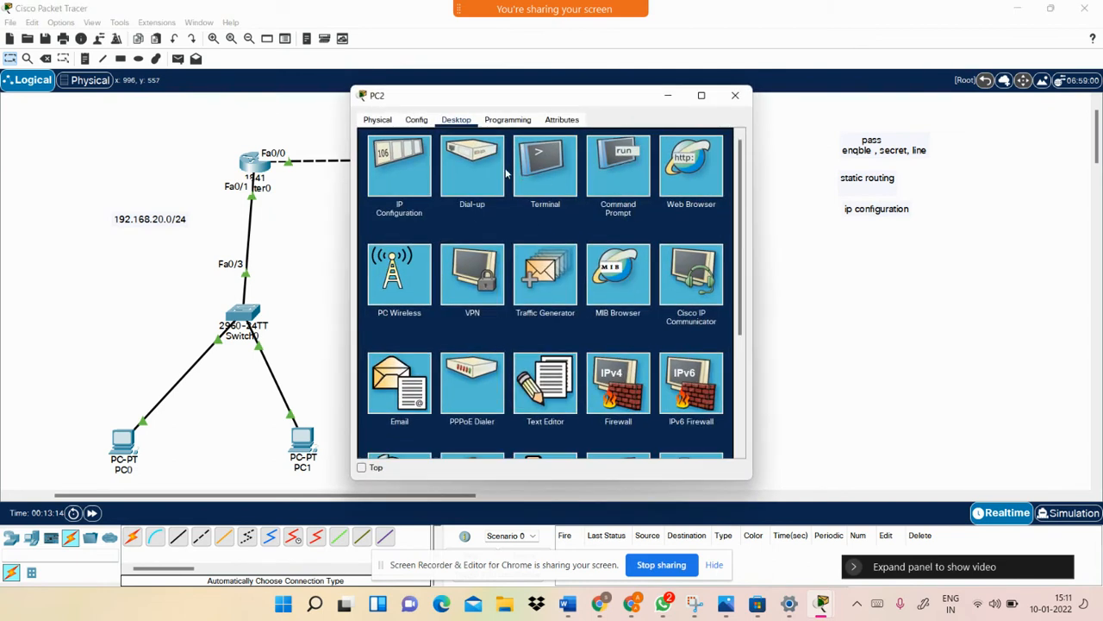
{"action": "left_click", "coordinate": [410, 173]}
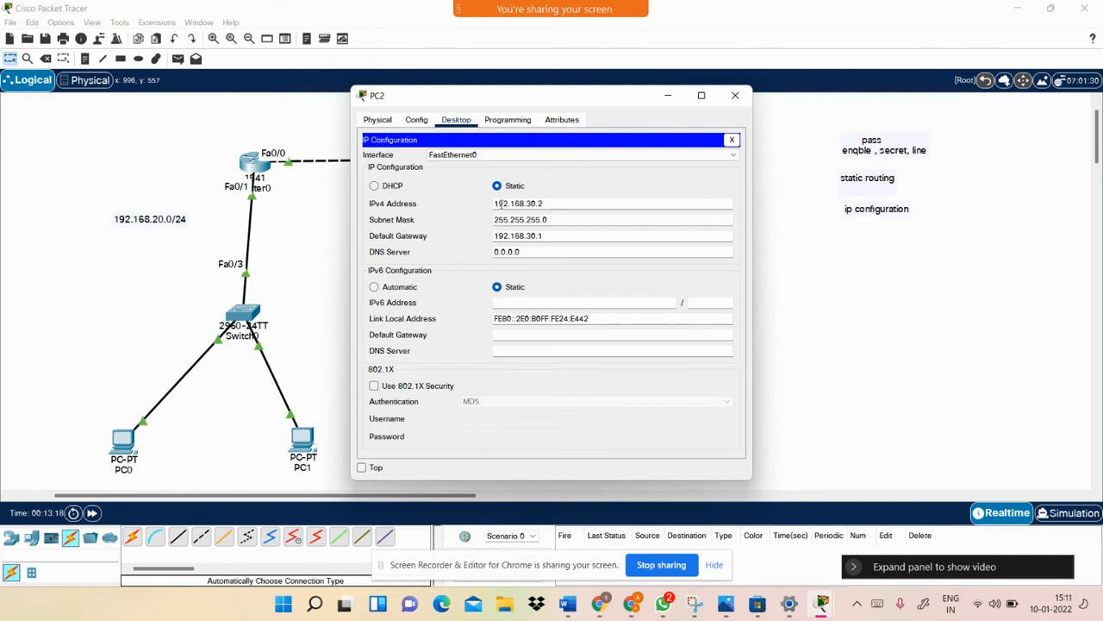
{"action": "left_click_drag", "start_coordinate": [552, 238], "coordinate": [492, 239]}
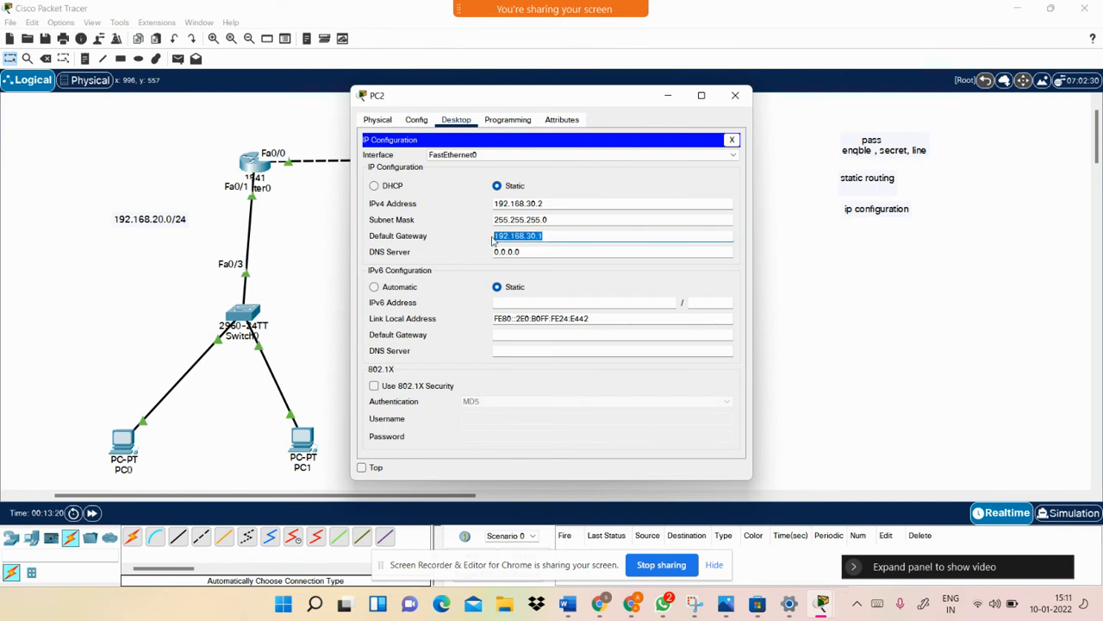
{"action": "left_click_drag", "start_coordinate": [618, 95], "coordinate": [385, 118]}
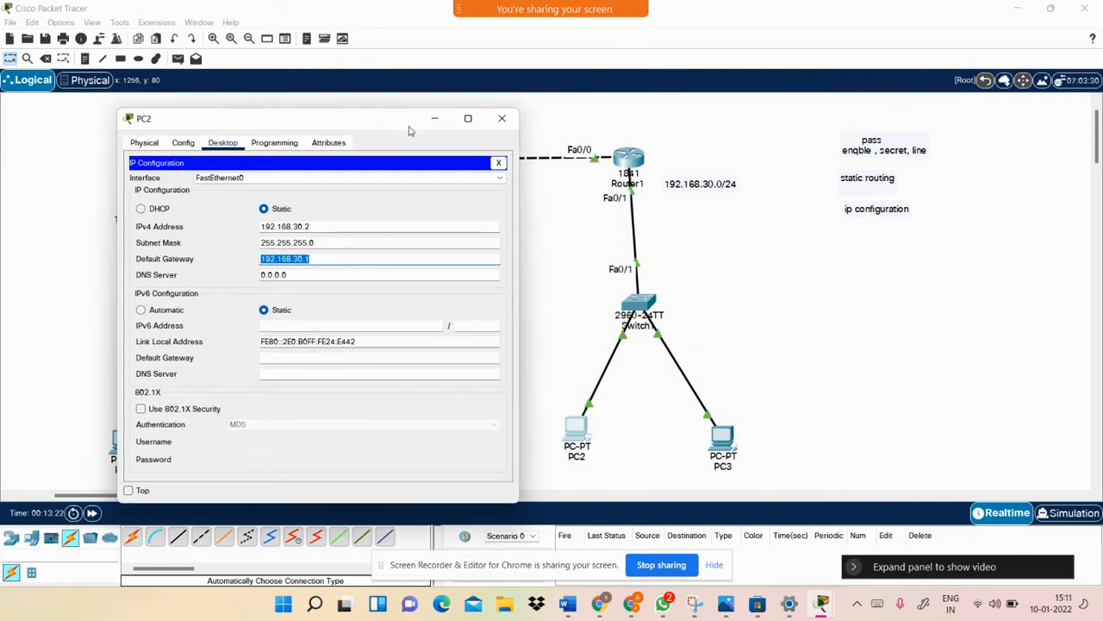
{"action": "left_click", "coordinate": [726, 438]}
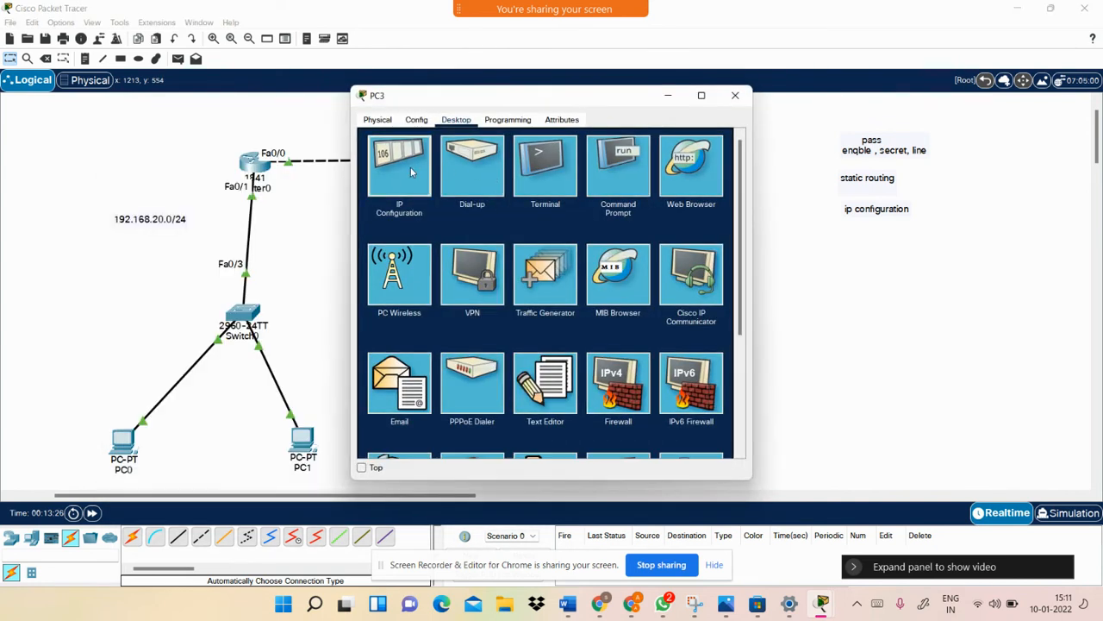
{"action": "left_click", "coordinate": [411, 166]}
{"action": "left_click_drag", "start_coordinate": [540, 203], "coordinate": [499, 203]}
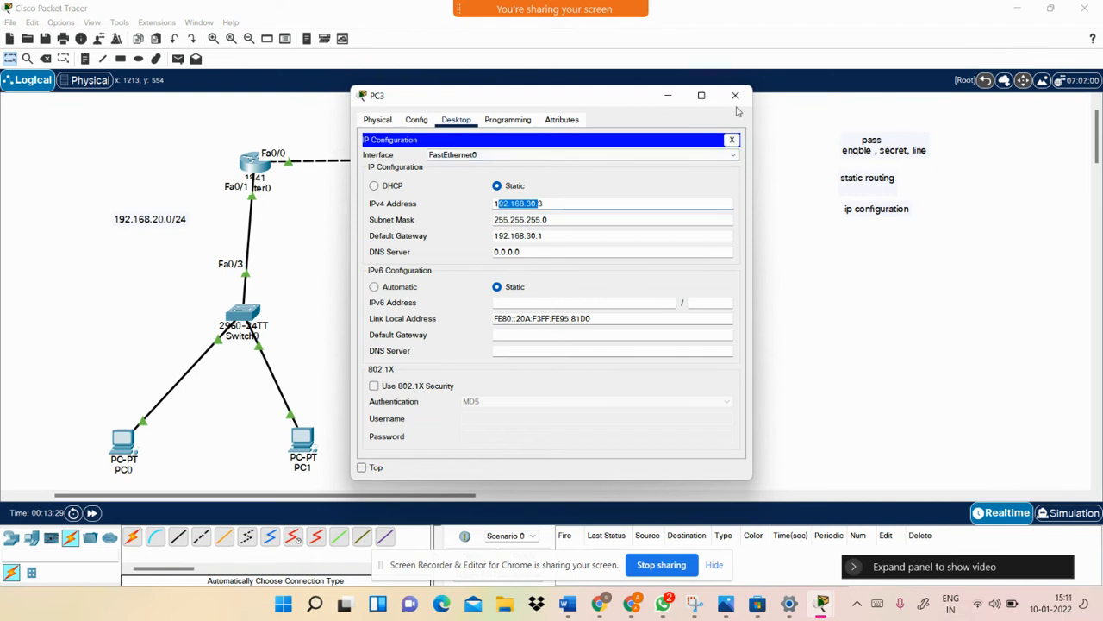
{"action": "left_click", "coordinate": [735, 96]}
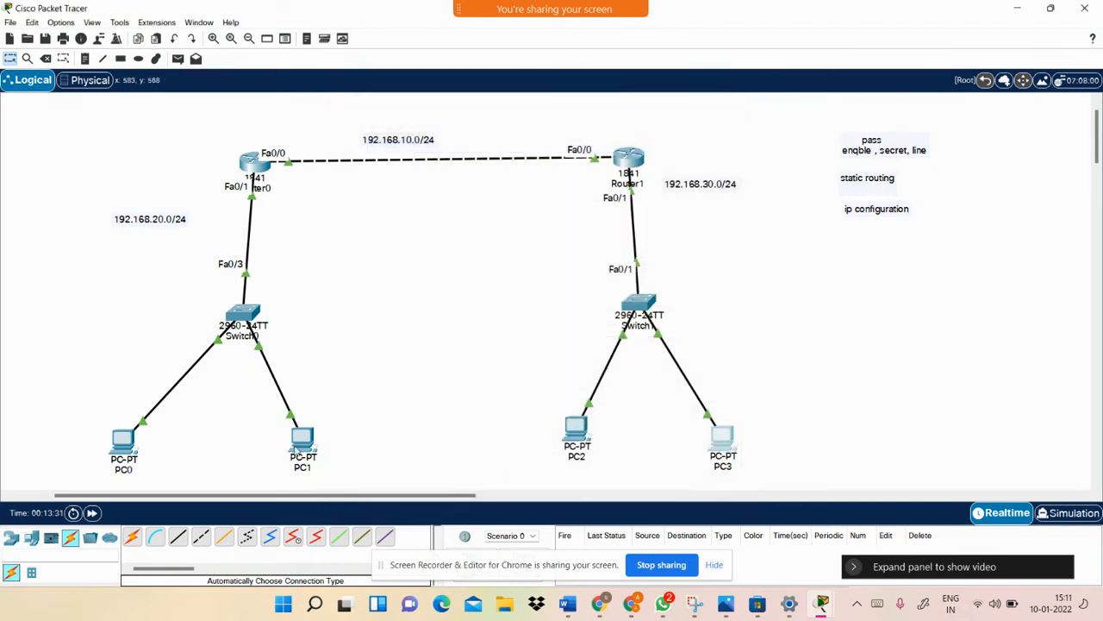
Check PC1 (192.168.20.3) and PC0 (192.168.20.2) IP configurations, closing each window
{"action": "left_click", "coordinate": [302, 444]}
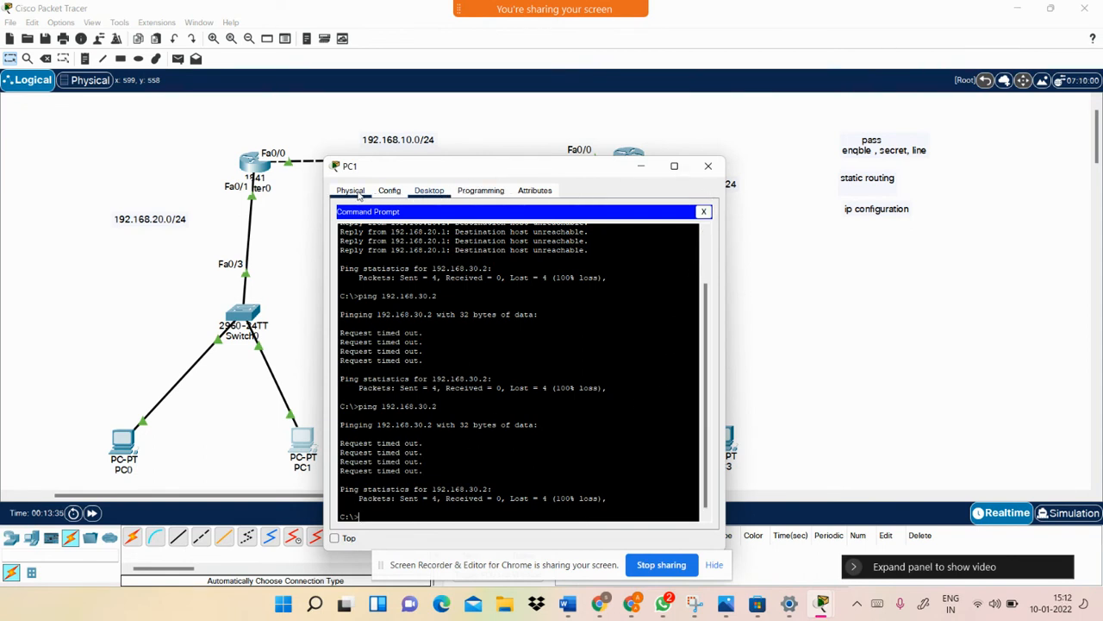
{"action": "left_click", "coordinate": [390, 192]}
{"action": "left_click", "coordinate": [429, 191]}
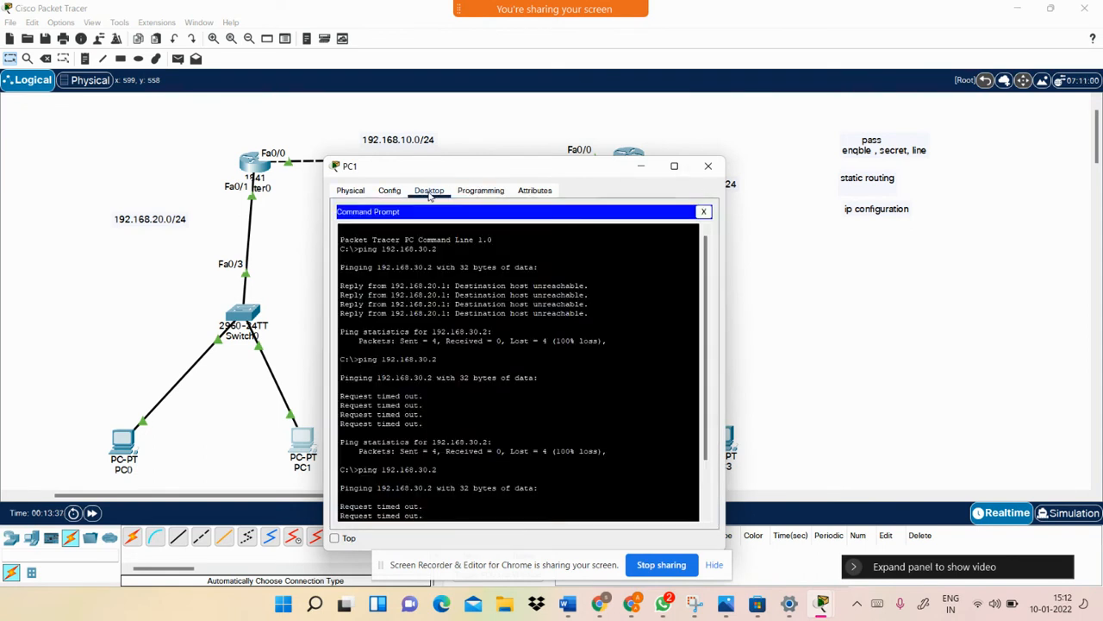
{"action": "left_click", "coordinate": [703, 211]}
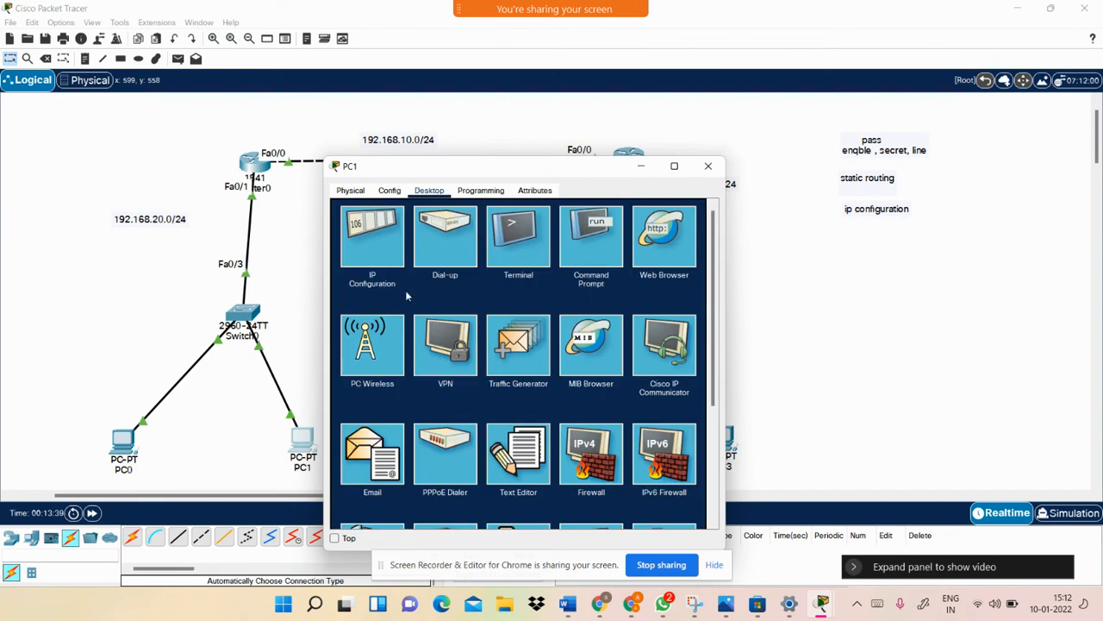
{"action": "left_click", "coordinate": [375, 252]}
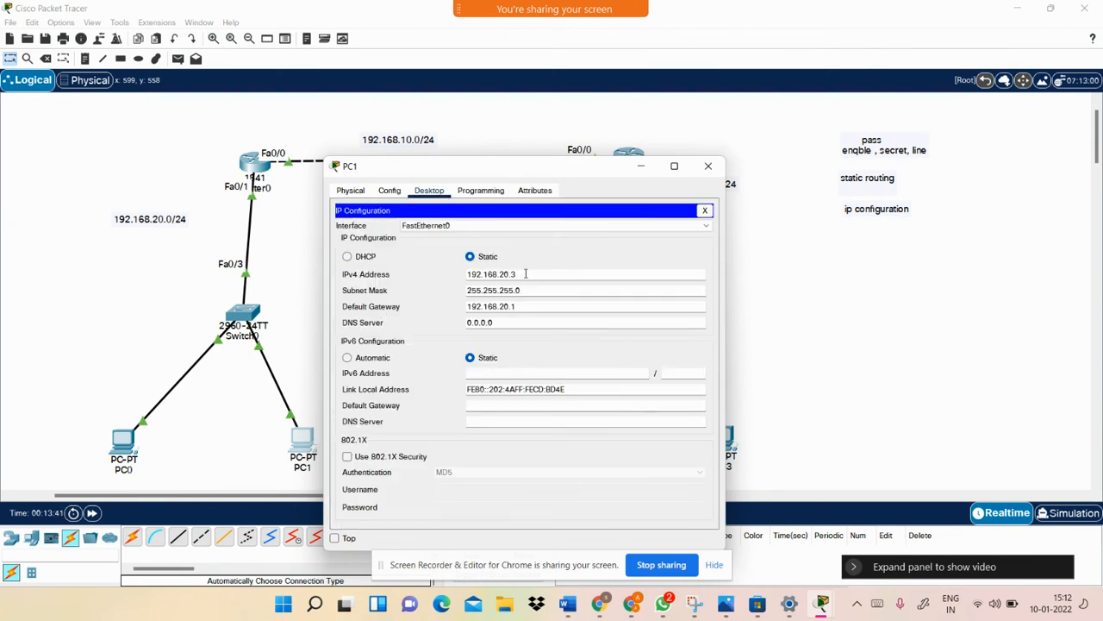
{"action": "double_click", "coordinate": [466, 277]}
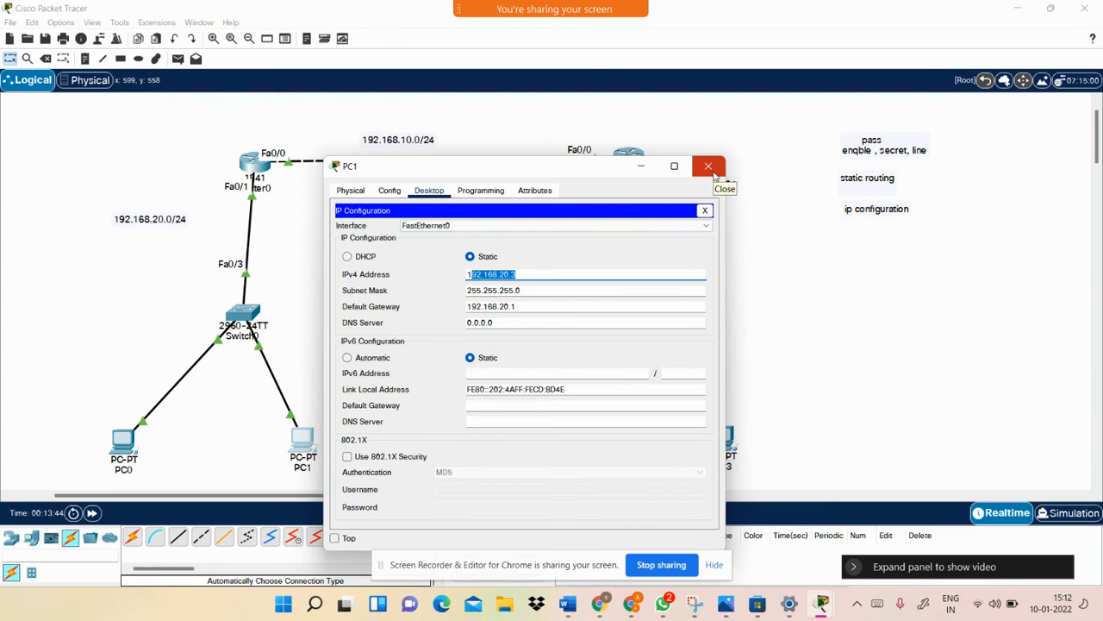
{"action": "left_click", "coordinate": [709, 167]}
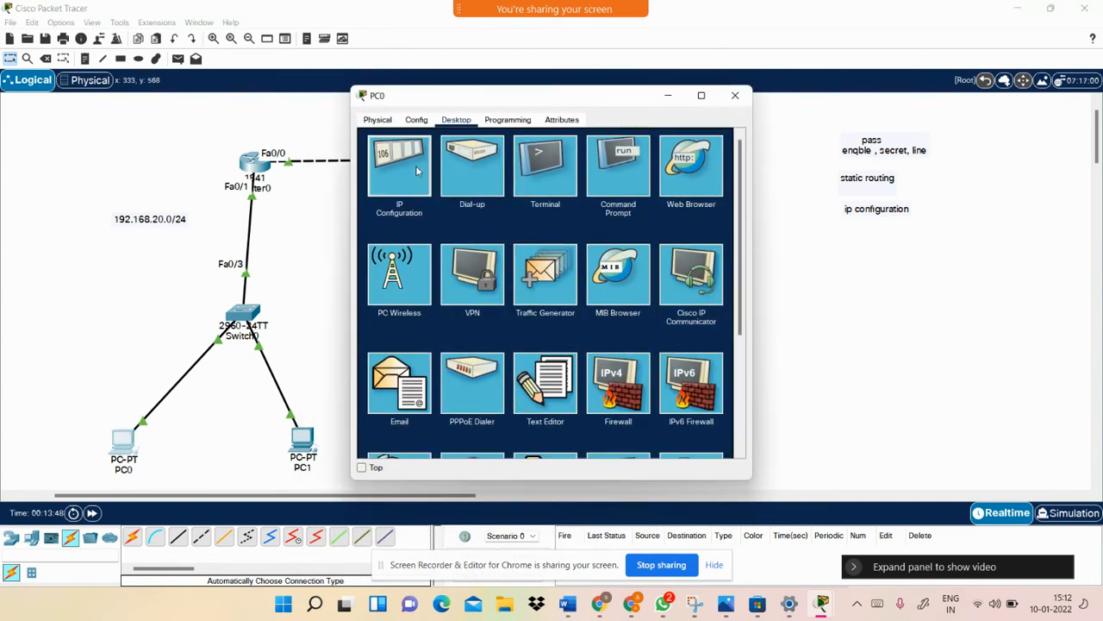
{"action": "left_click", "coordinate": [416, 165]}
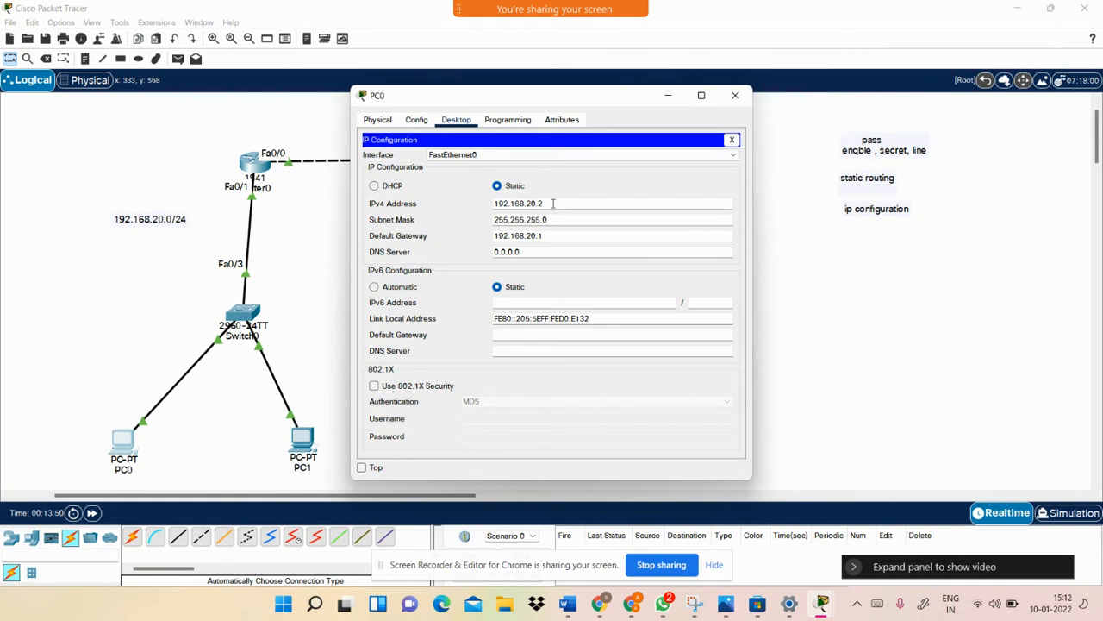
{"action": "double_click", "coordinate": [495, 204]}
{"action": "left_click", "coordinate": [735, 95]}
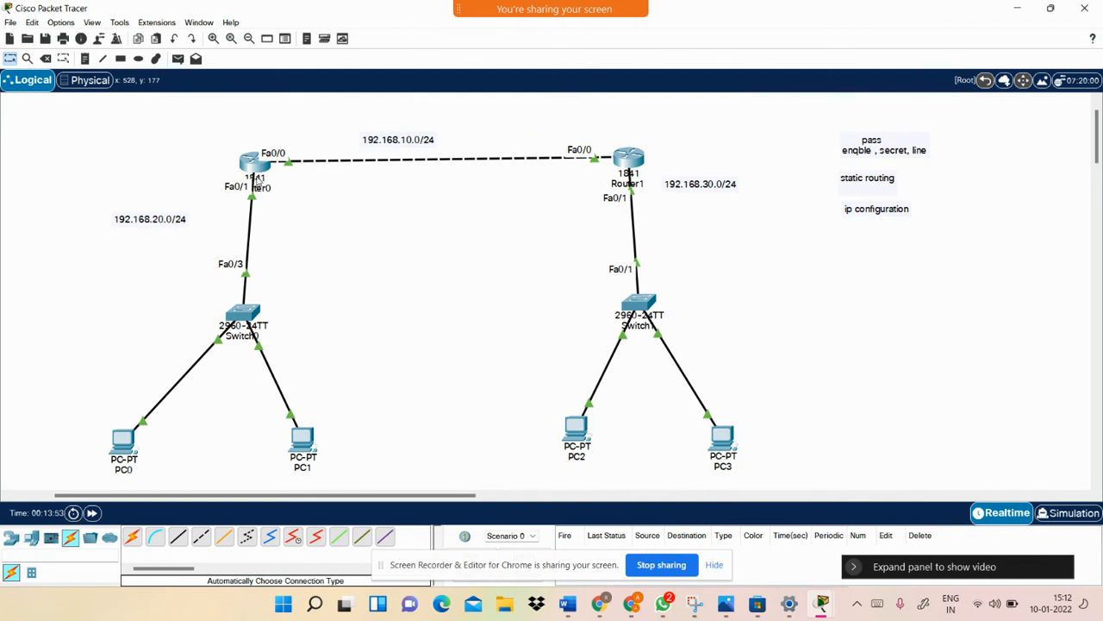
{"action": "left_click", "coordinate": [256, 175]}
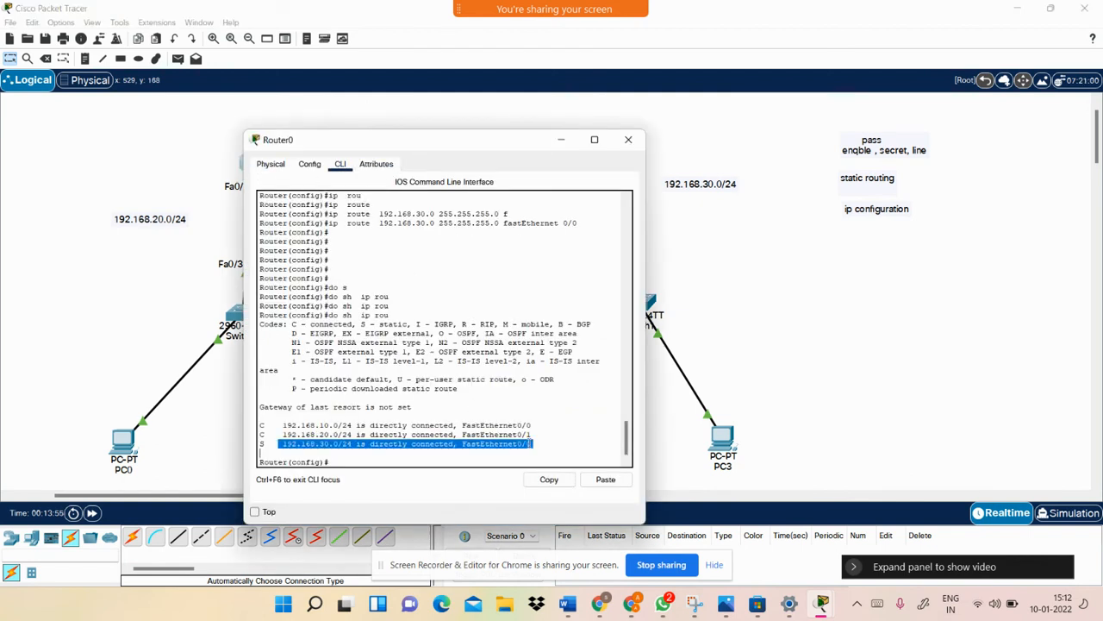
{"action": "left_click", "coordinate": [534, 460]}
{"action": "key", "text": "Return"}
{"action": "key", "text": "Return"}
{"action": "key", "text": "Return"}
{"action": "key", "text": "Return"}
{"action": "key", "text": "Return"}
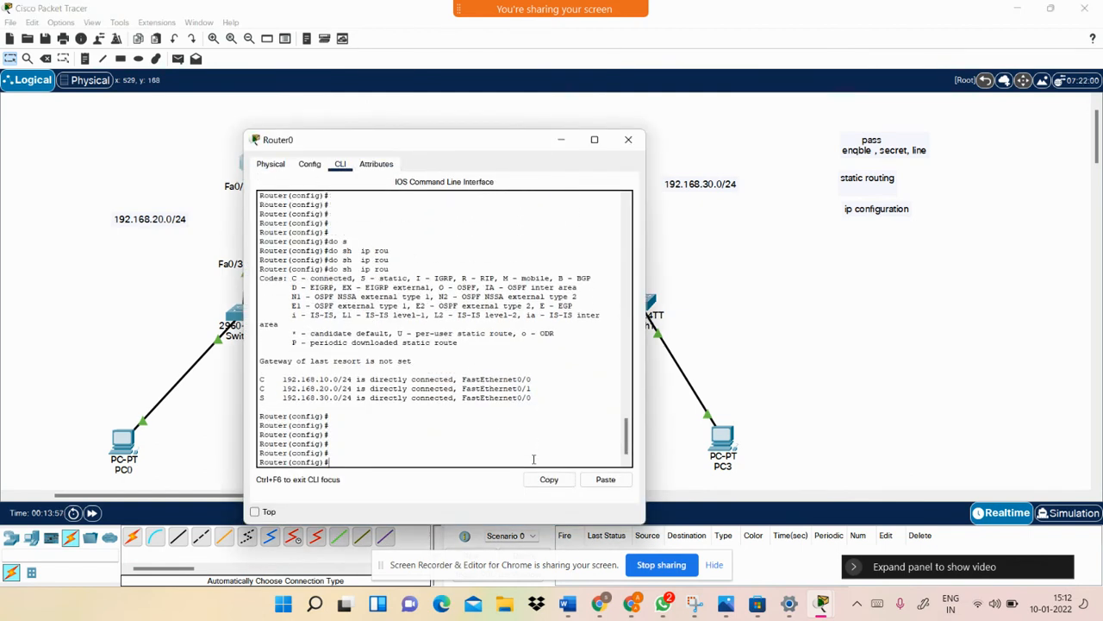
{"action": "key", "text": "Return"}
{"action": "key", "text": "Return"}
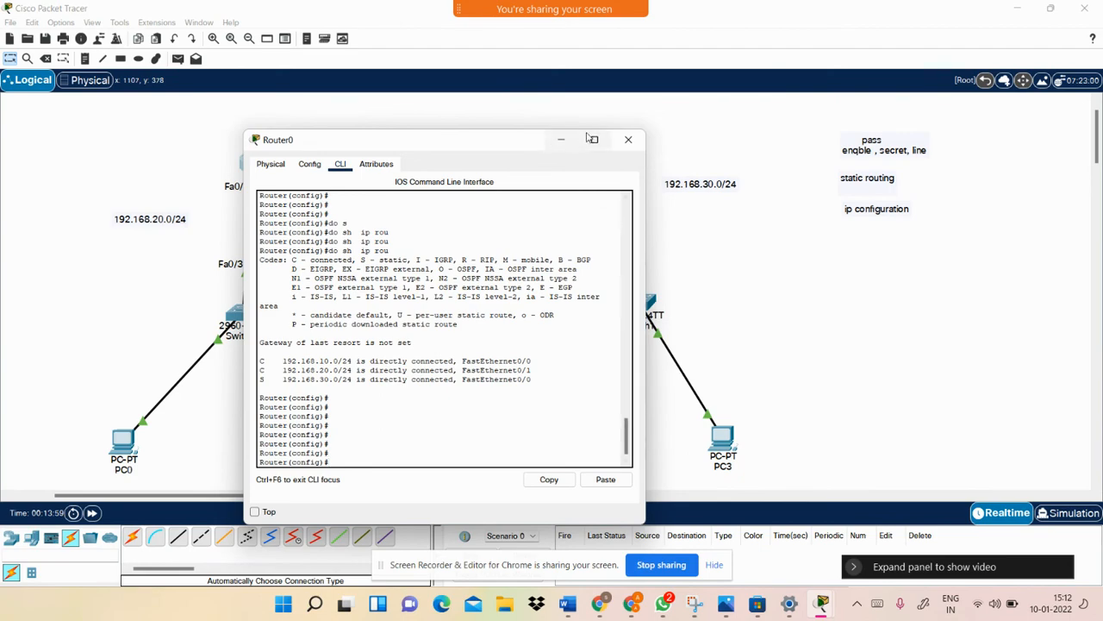
{"action": "left_click", "coordinate": [592, 139]}
{"action": "left_click", "coordinate": [1050, 10]}
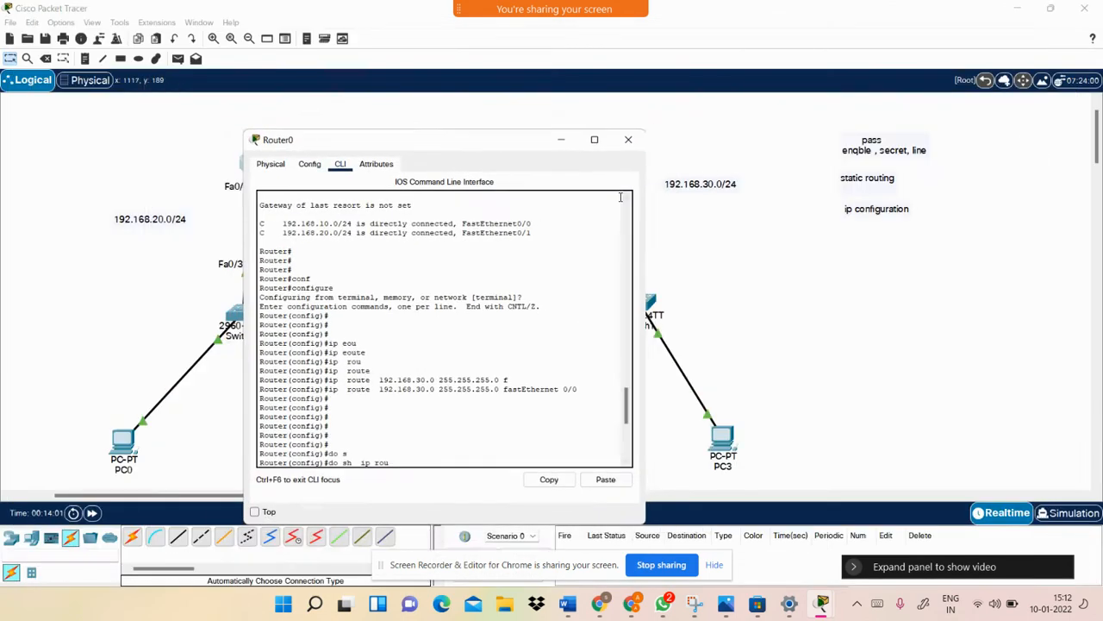
{"action": "left_click", "coordinate": [563, 139]}
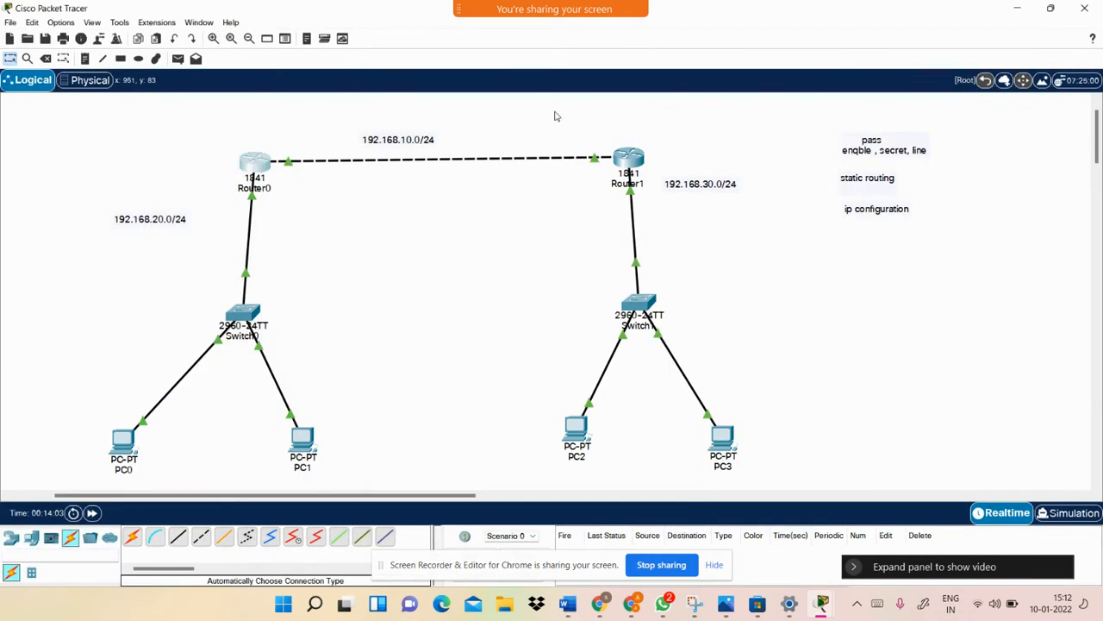
{"action": "left_click_drag", "start_coordinate": [196, 121], "coordinate": [762, 431]}
{"action": "left_click", "coordinate": [893, 404]}
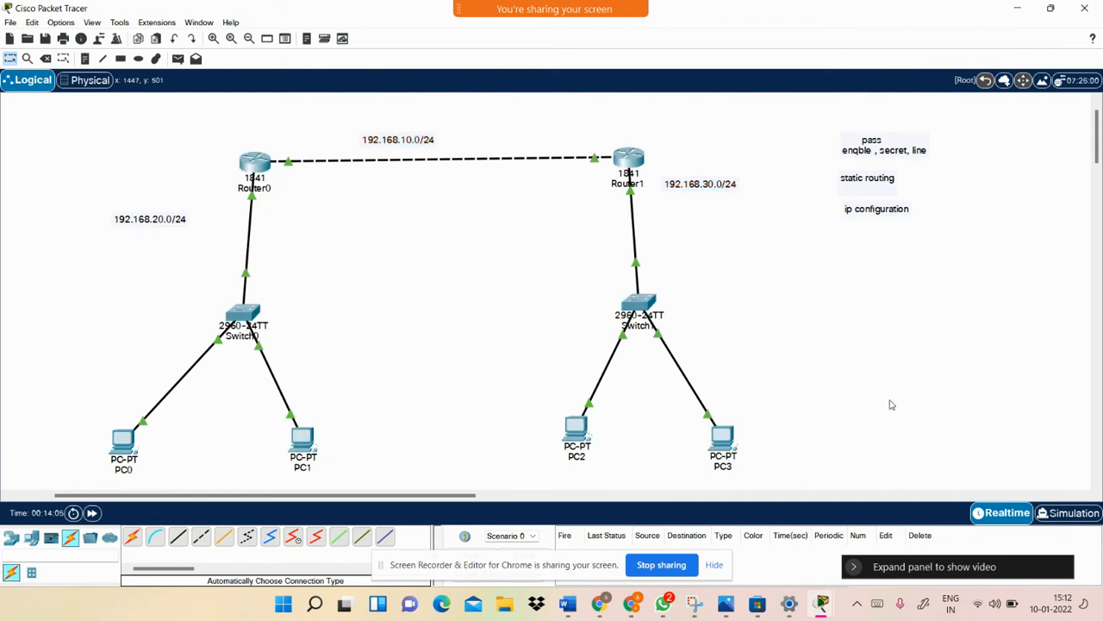
Open PC1's command prompt, shift it right, and begin typing the telnet command toward Router0
{"action": "left_click", "coordinate": [305, 441]}
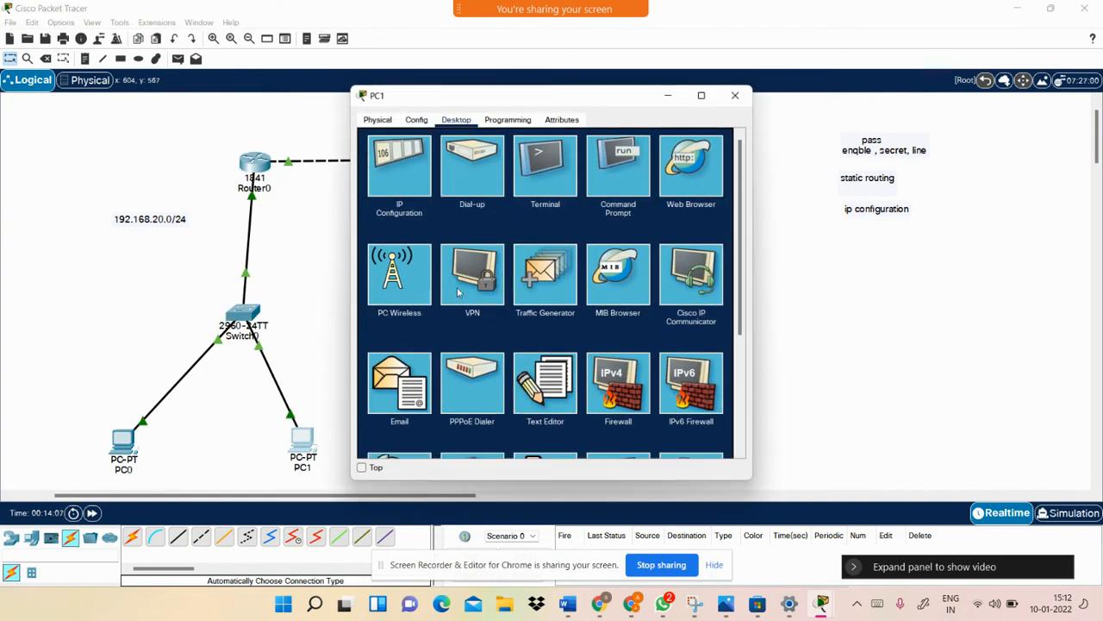
{"action": "left_click", "coordinate": [625, 164]}
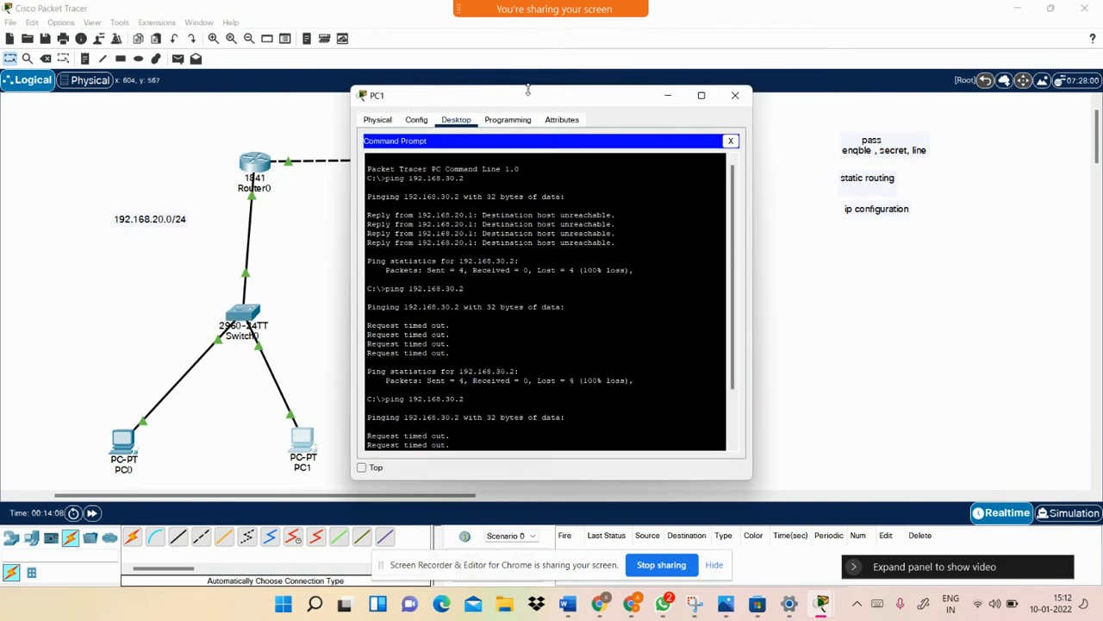
{"action": "left_click_drag", "start_coordinate": [642, 92], "coordinate": [649, 91]}
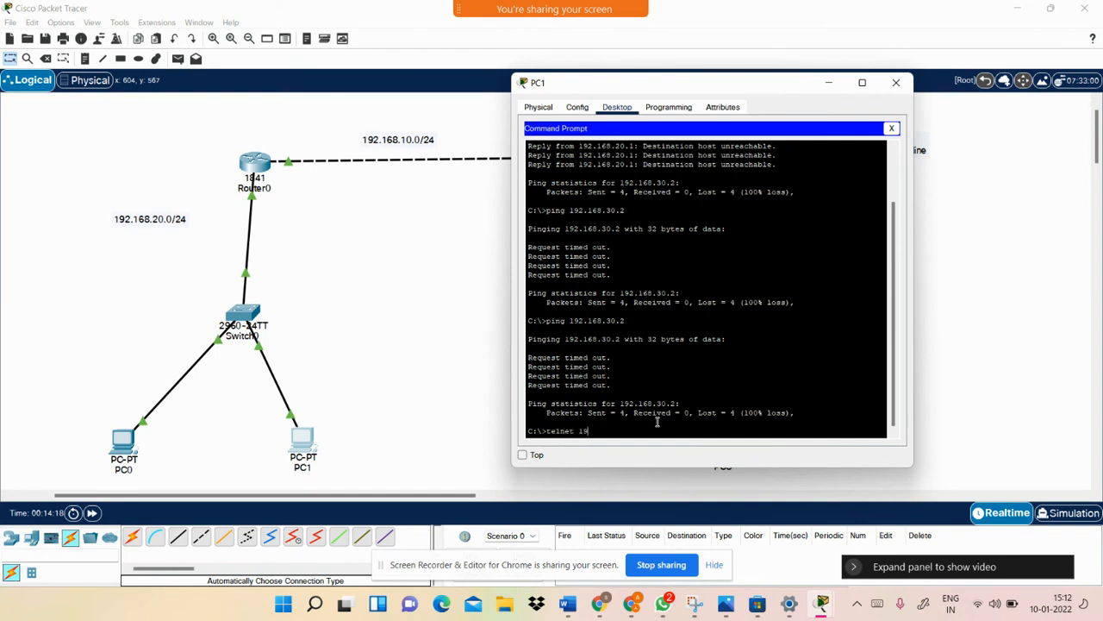
{"action": "type", "text": ".168"}
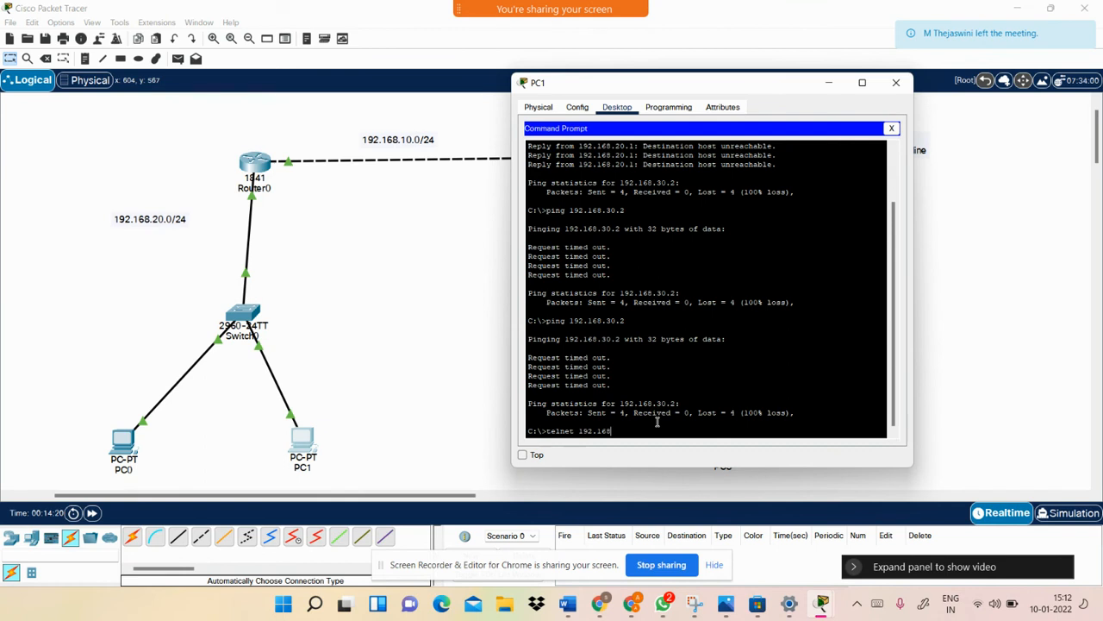
{"action": "type", "text": "."}
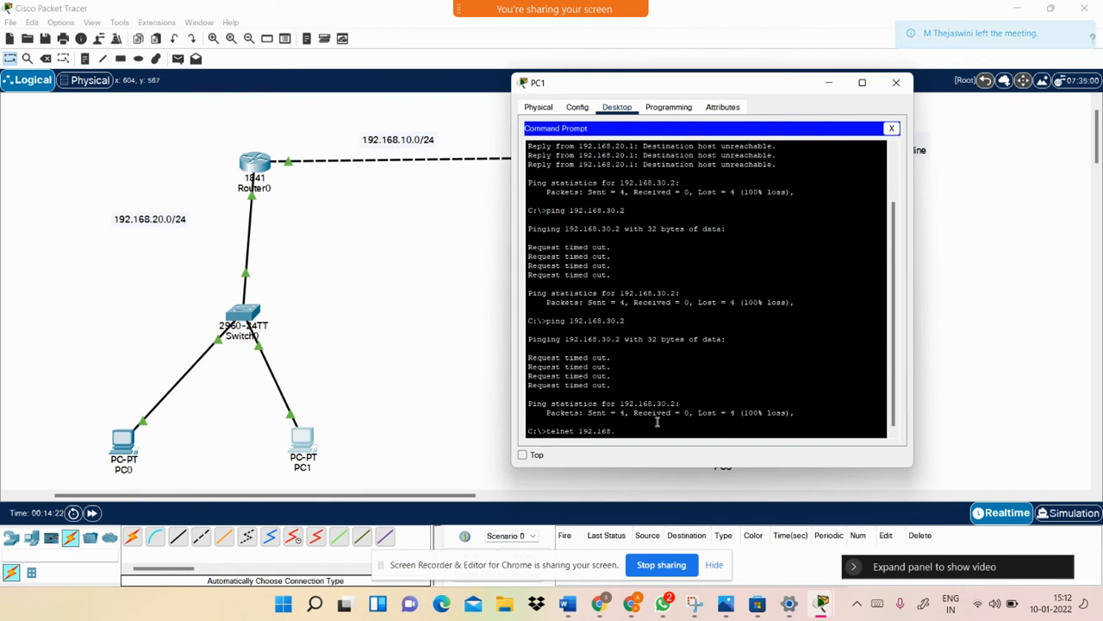
{"action": "type", "text": "2"}
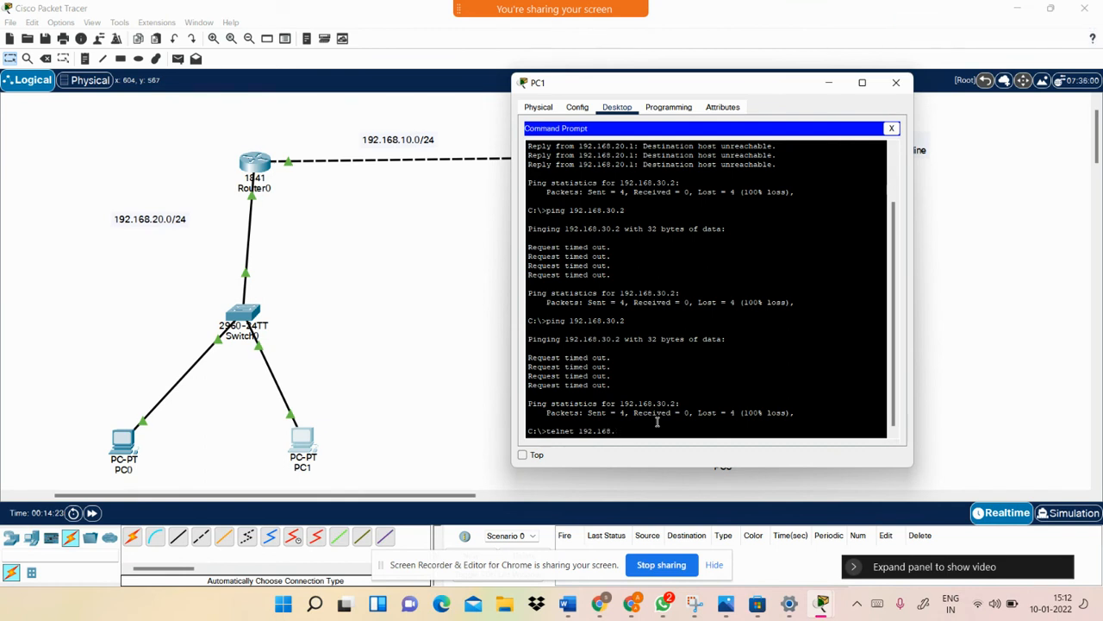
{"action": "type", "text": "0.1"}
Telnet to 192.168.10.1, log in with the configured username and password, and enable to Router#
{"action": "key", "text": "Return"}
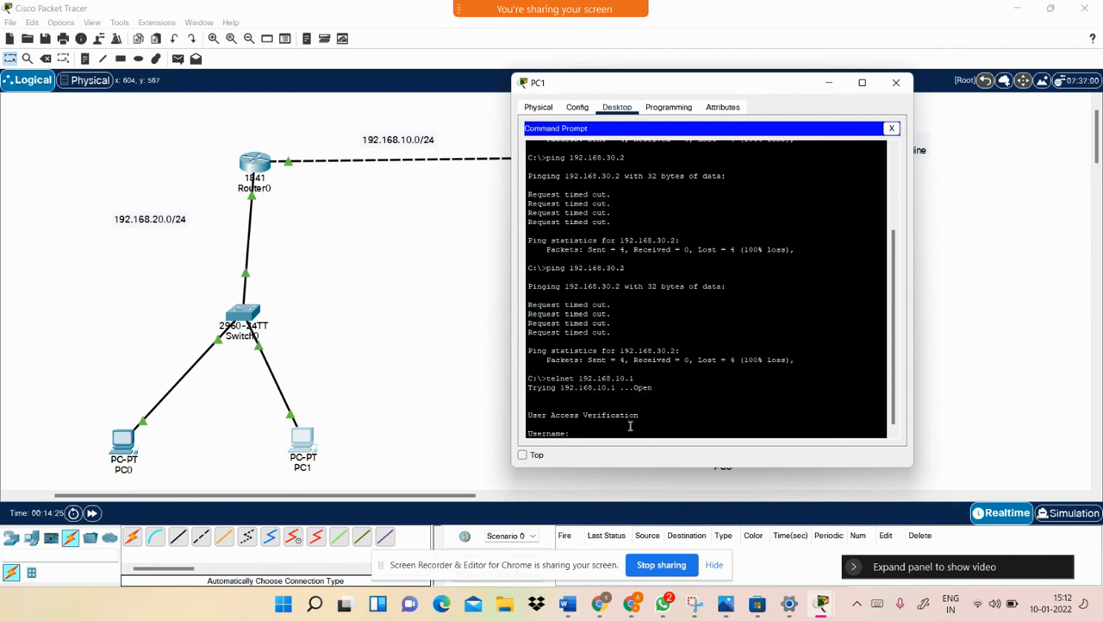
{"action": "type", "text": "ccnp"}
{"action": "key", "text": "Return"}
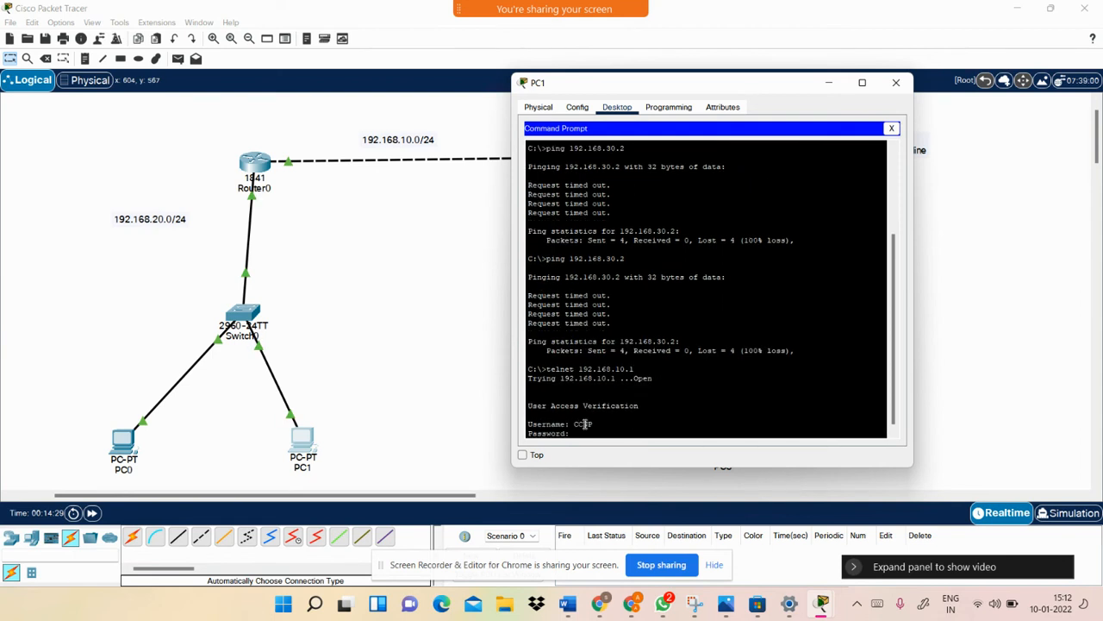
{"action": "key", "text": "Return"}
{"action": "type", "text": "en"}
{"action": "key", "text": "Tab"}
{"action": "key", "text": "Return"}
{"action": "key", "text": "Return"}
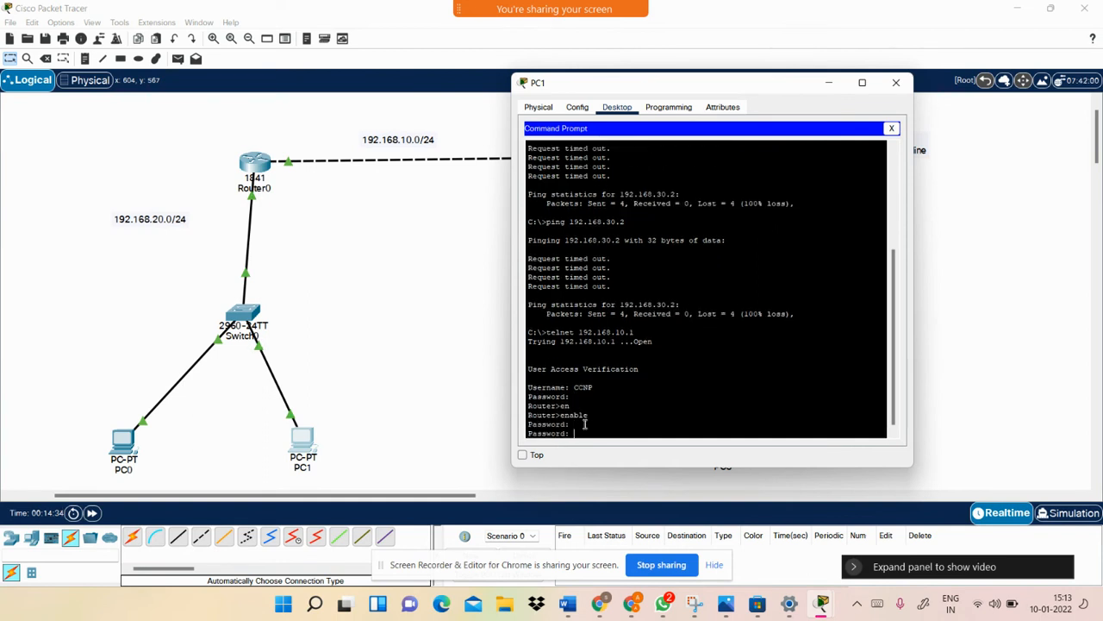
{"action": "key", "text": "Return"}
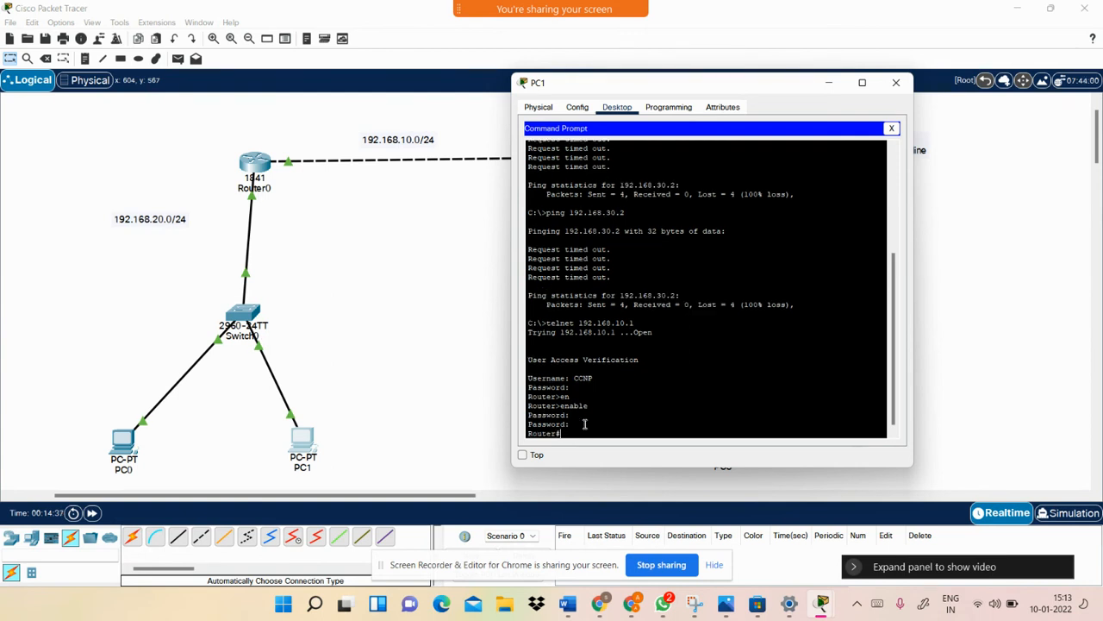
Review the login output and Router# prompt, then close the PC1 window
{"action": "left_click_drag", "start_coordinate": [574, 378], "coordinate": [602, 382]}
{"action": "left_click", "coordinate": [585, 423]}
{"action": "key", "text": "Return"}
{"action": "key", "text": "Return"}
{"action": "key", "text": "Return"}
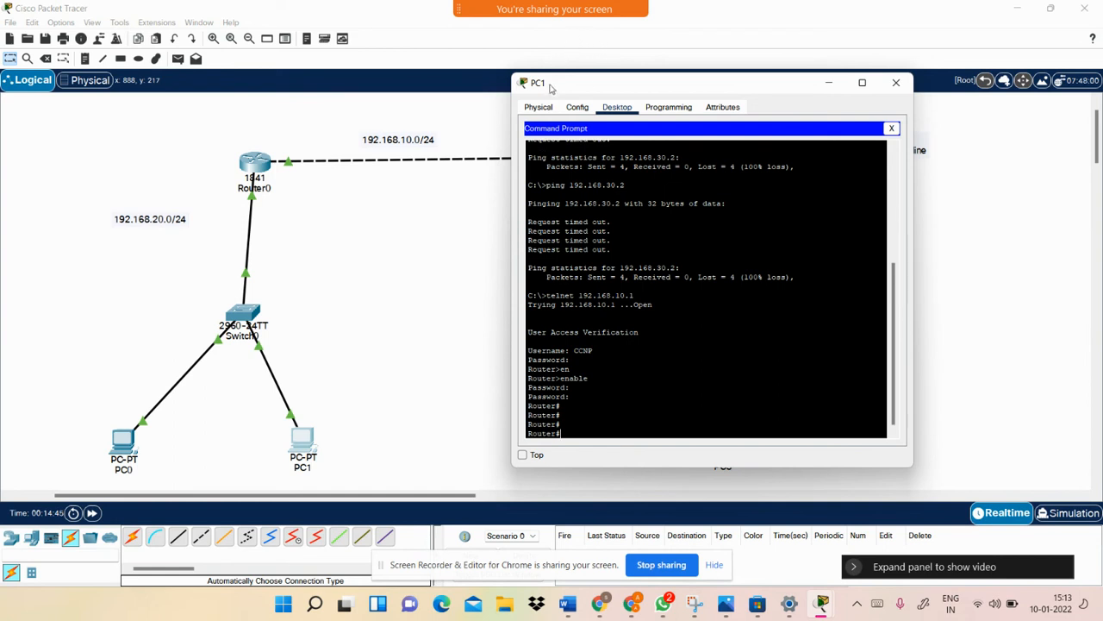
{"action": "mouse_move", "coordinate": [557, 84]}
{"action": "left_mouse_down"}
{"action": "mouse_move", "coordinate": [531, 83]}
{"action": "mouse_move", "coordinate": [543, 87]}
{"action": "left_mouse_up"}
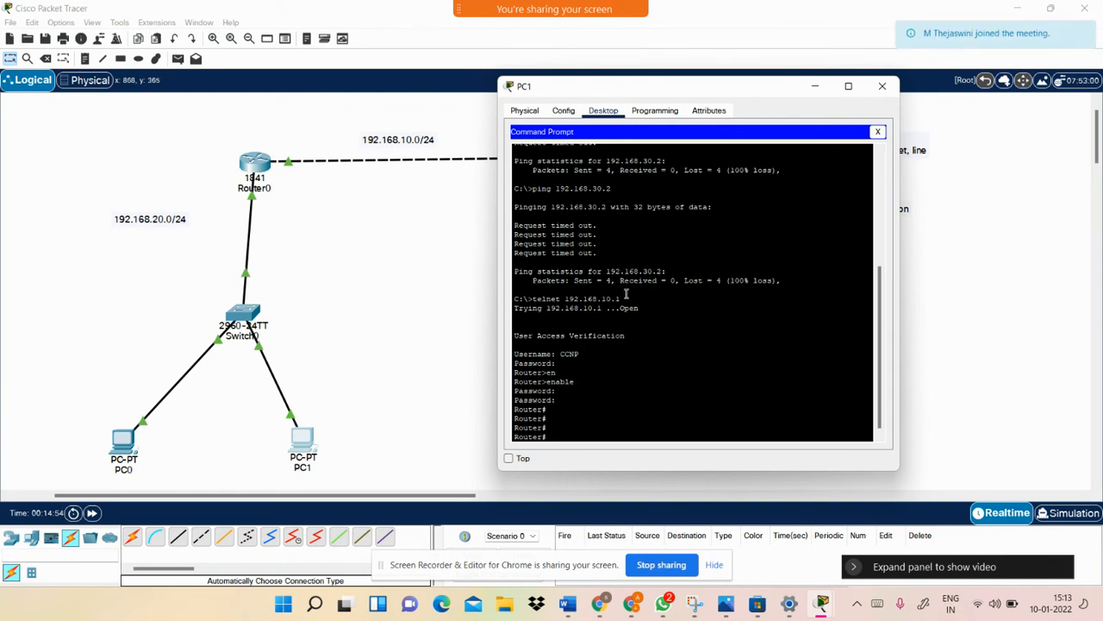
{"action": "left_click_drag", "start_coordinate": [617, 298], "coordinate": [540, 302]}
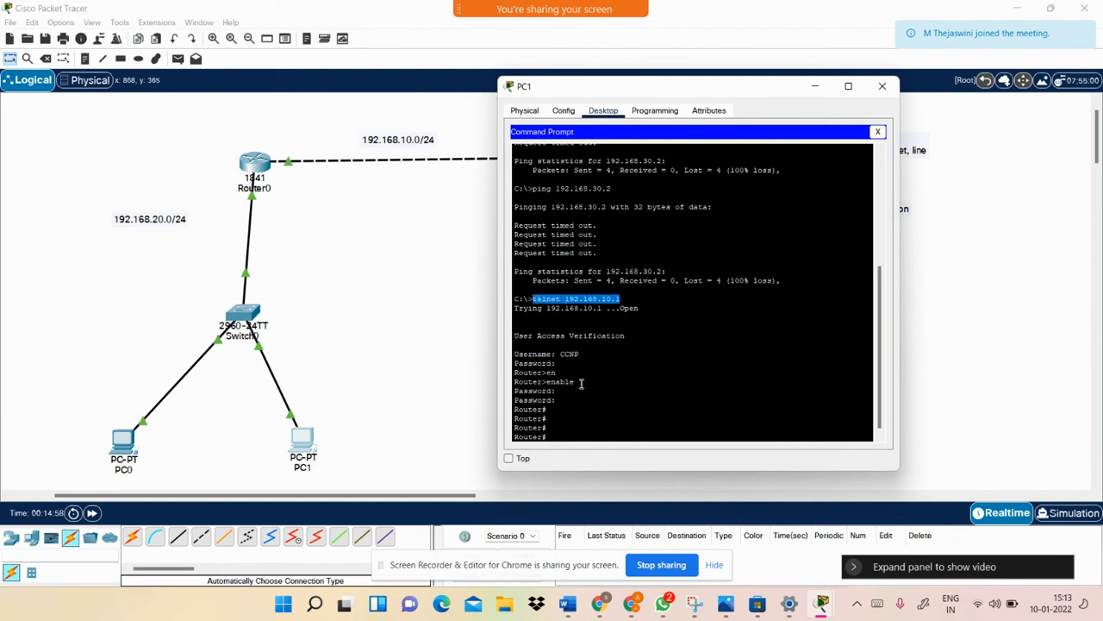
{"action": "left_click_drag", "start_coordinate": [552, 430], "coordinate": [517, 430]}
{"action": "left_click", "coordinate": [584, 429]}
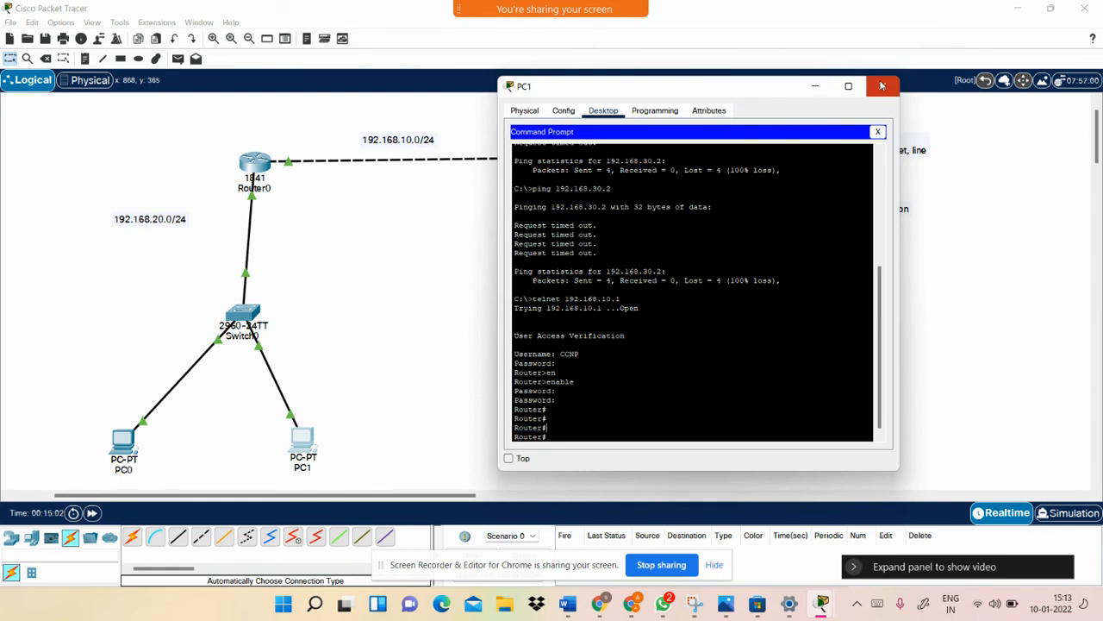
{"action": "left_click", "coordinate": [882, 86]}
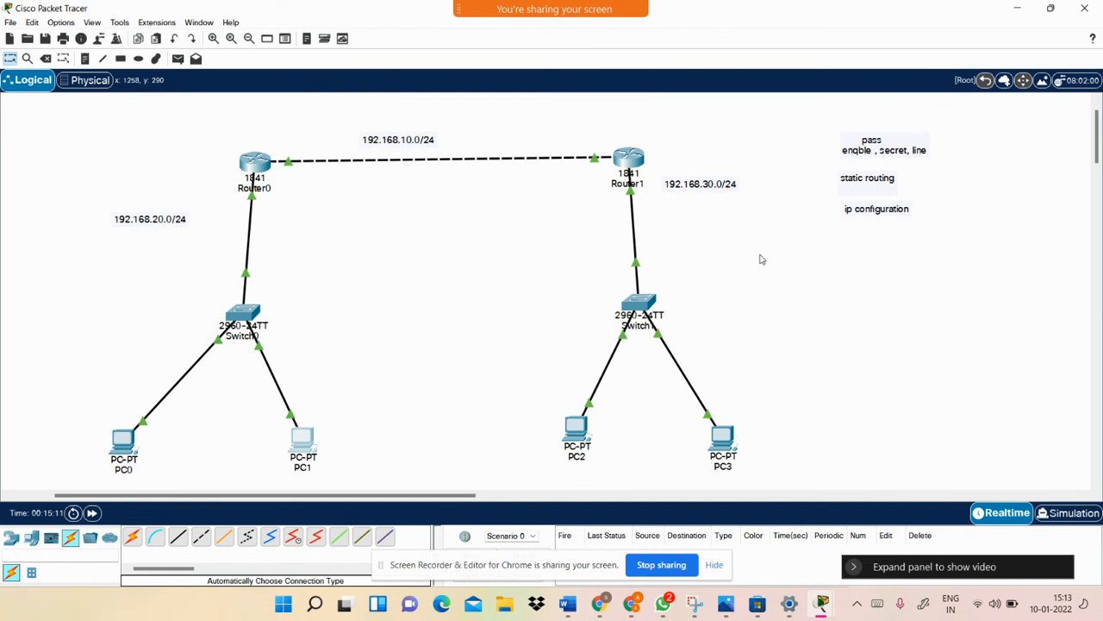
In Router0's CLI, run 'do show ip route' from global configuration to list the routing table
{"action": "left_click", "coordinate": [257, 162]}
{"action": "left_click", "coordinate": [397, 317]}
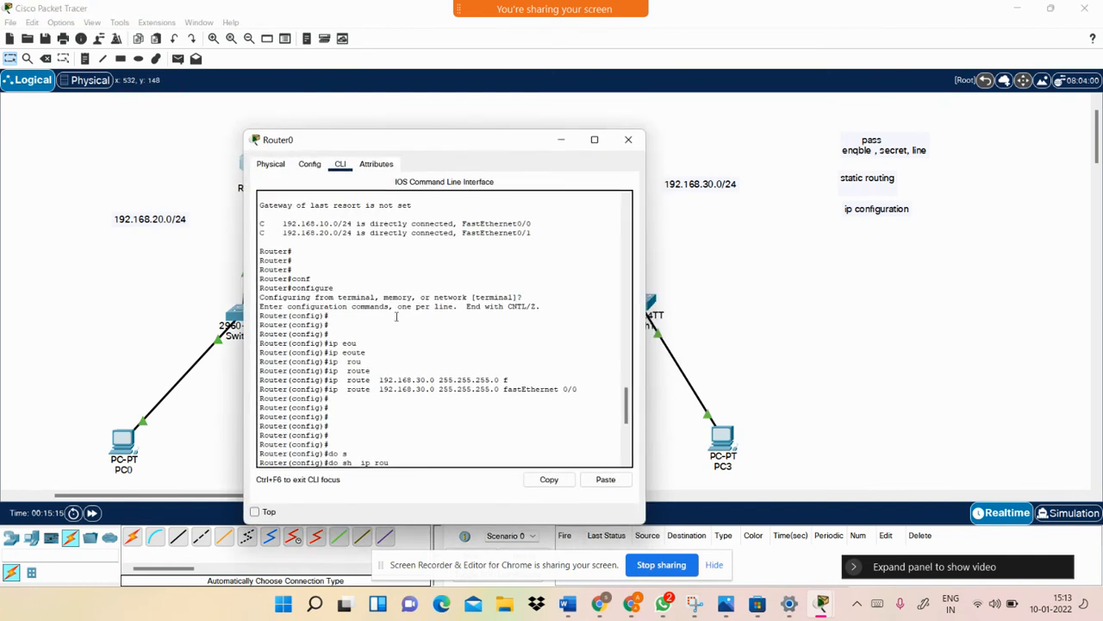
{"action": "key", "text": "Return"}
{"action": "key", "text": "Return"}
{"action": "key", "text": "Return"}
{"action": "key", "text": "Return"}
{"action": "key", "text": "Return"}
{"action": "key", "text": "Return"}
{"action": "key", "text": "Return"}
{"action": "key", "text": "Return"}
{"action": "key", "text": "Return"}
{"action": "key", "text": "Return"}
{"action": "key", "text": "Return"}
{"action": "key", "text": "Return"}
{"action": "key", "text": "Return"}
{"action": "type", "text": "do s"}
{"action": "key", "text": "Tab"}
{"action": "type", "text": "h"}
{"action": "key", "text": "Tab"}
{"action": "type", "text": "i"}
{"action": "key", "text": "Tab"}
{"action": "type", "text": "p rou"}
{"action": "key", "text": "Tab"}
{"action": "key", "text": "Tab"}
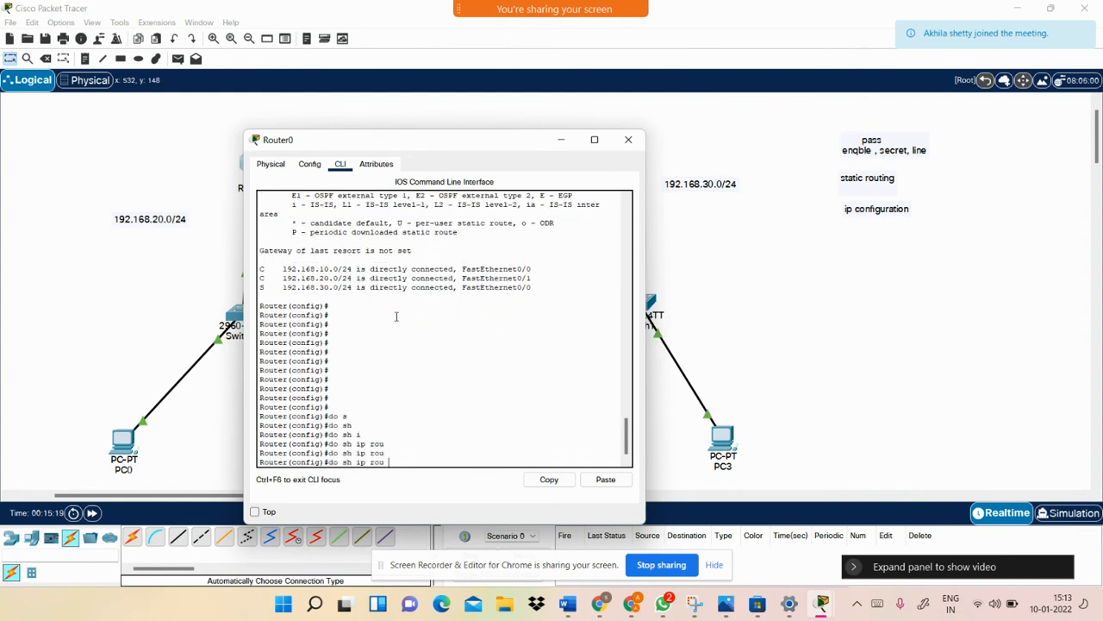
{"action": "key", "text": "Return"}
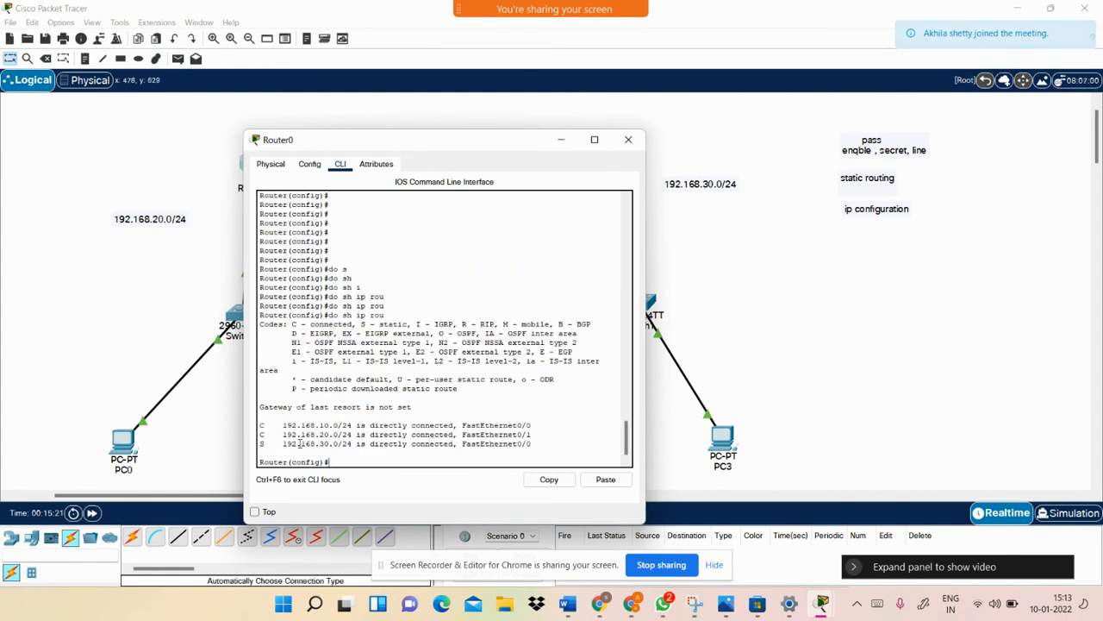
Highlight the static 192.168.30.0/24 route line, clear the highlight and add blank prompt lines
{"action": "left_click_drag", "start_coordinate": [283, 443], "coordinate": [533, 443]}
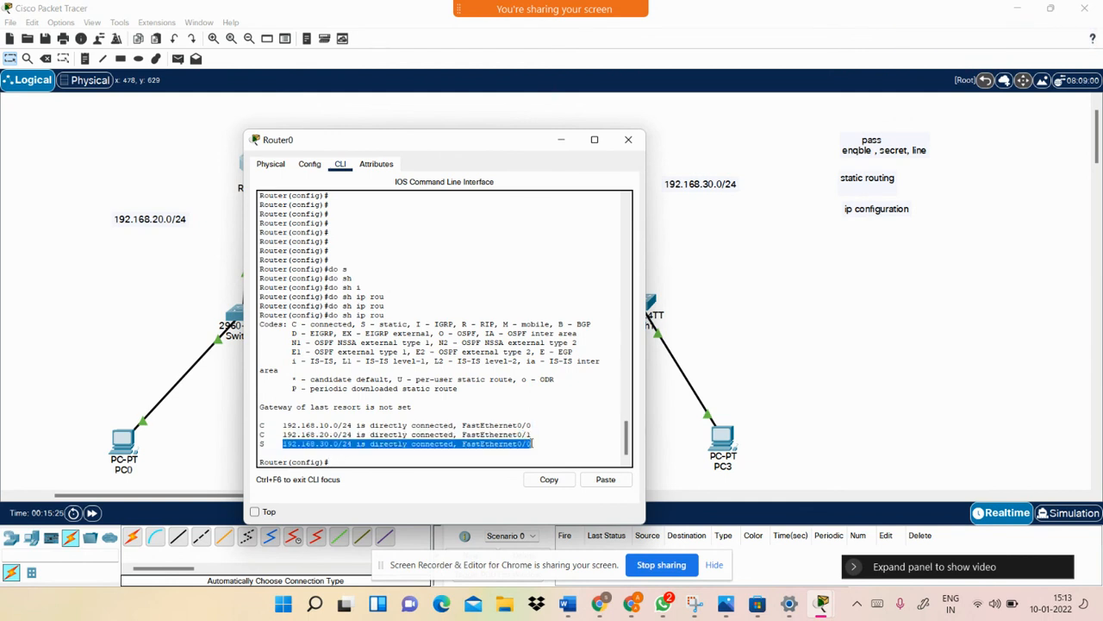
{"action": "left_click", "coordinate": [533, 443]}
{"action": "key", "text": "Return"}
{"action": "key", "text": "Return"}
{"action": "key", "text": "Return"}
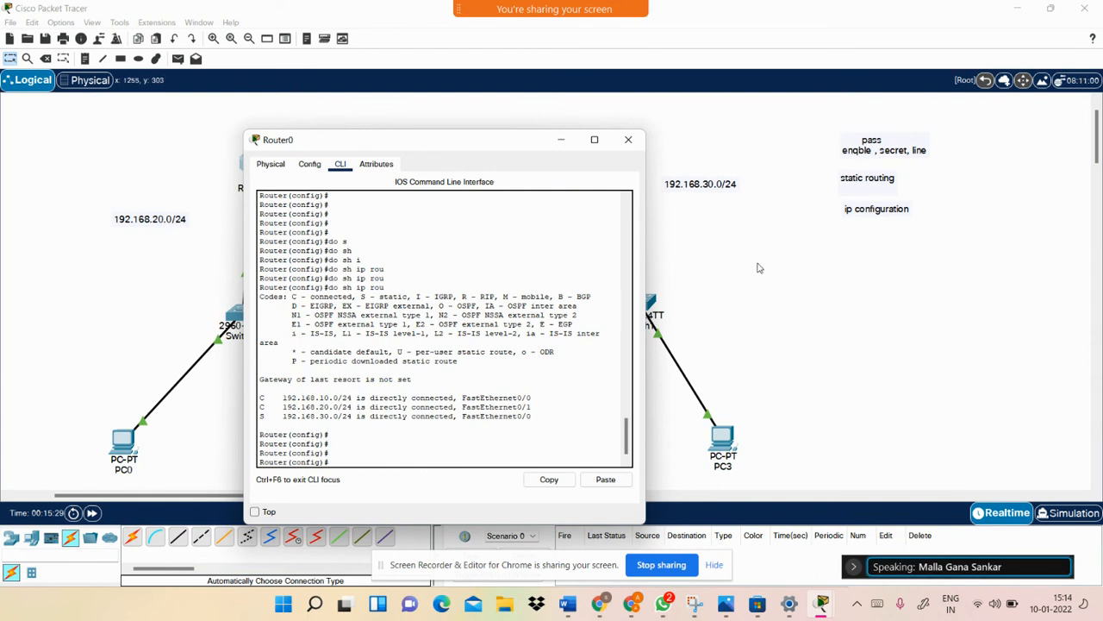
Minimize Router0's window, then start a Serial DCE link from Router0 and cancel it
{"action": "left_click", "coordinate": [563, 136]}
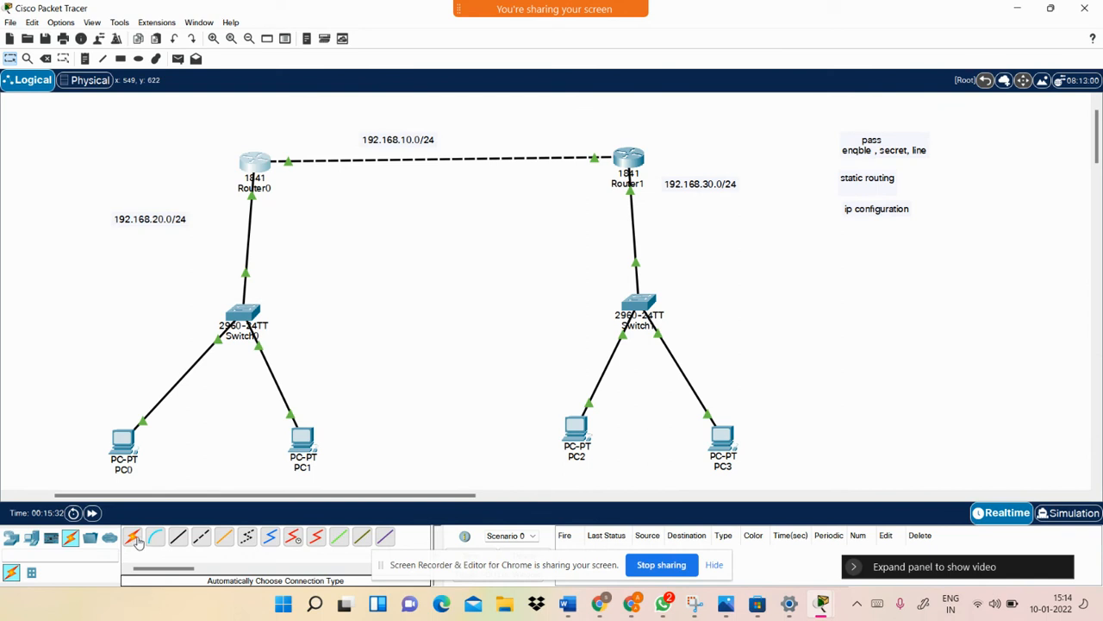
{"action": "left_click", "coordinate": [293, 536]}
{"action": "left_click", "coordinate": [258, 171]}
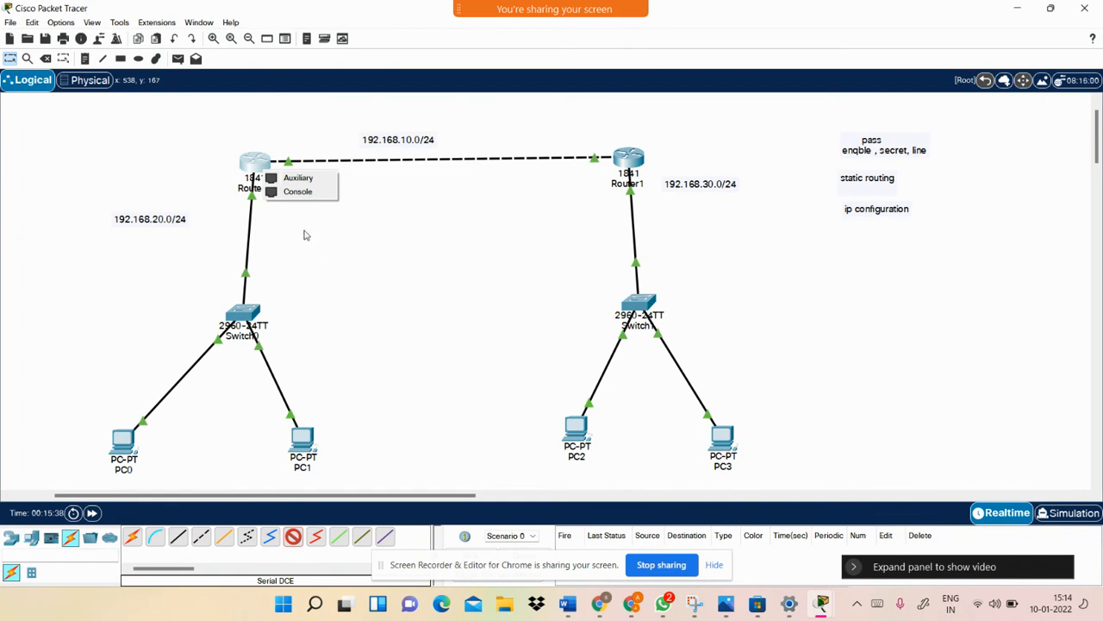
{"action": "left_click", "coordinate": [352, 360]}
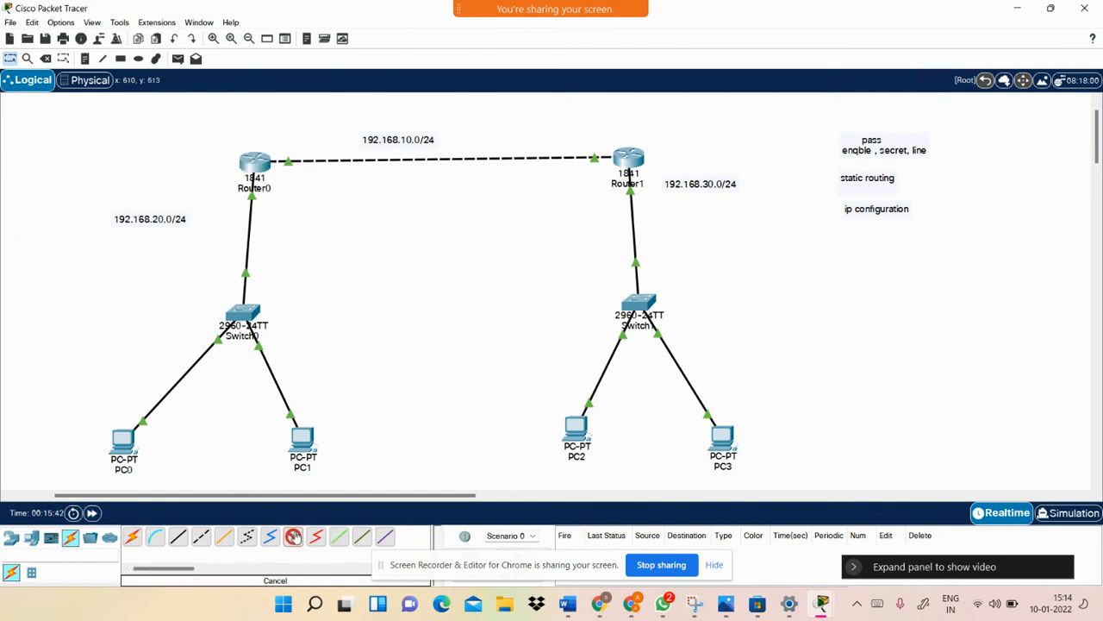
Show Router0's Physical view with the router image zoomed in and the window maximized
{"action": "left_click", "coordinate": [255, 164]}
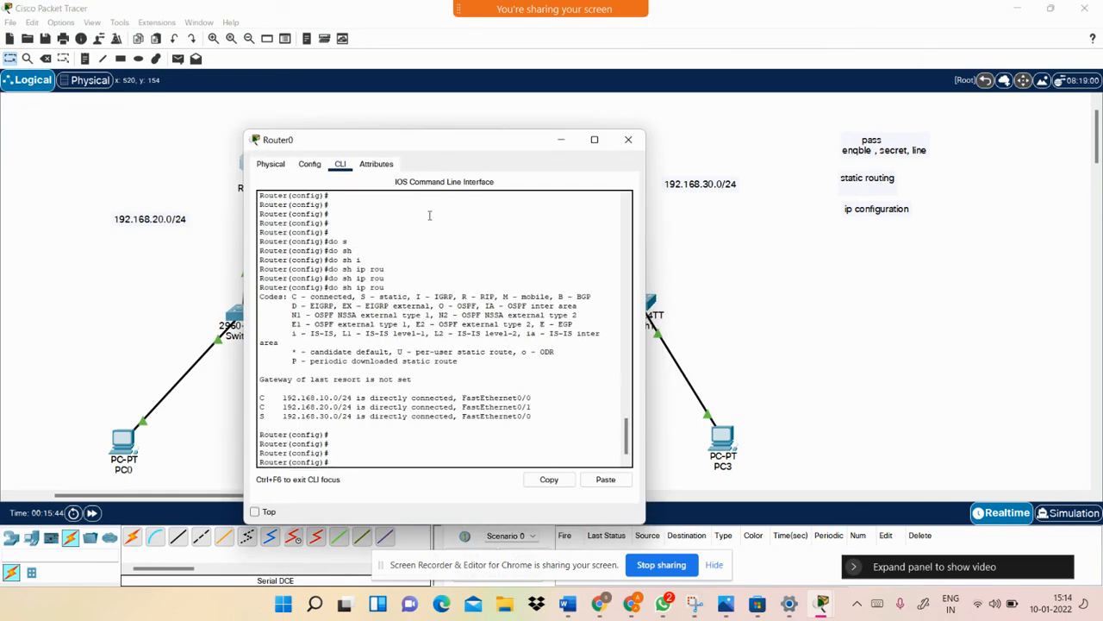
{"action": "left_click", "coordinate": [271, 164]}
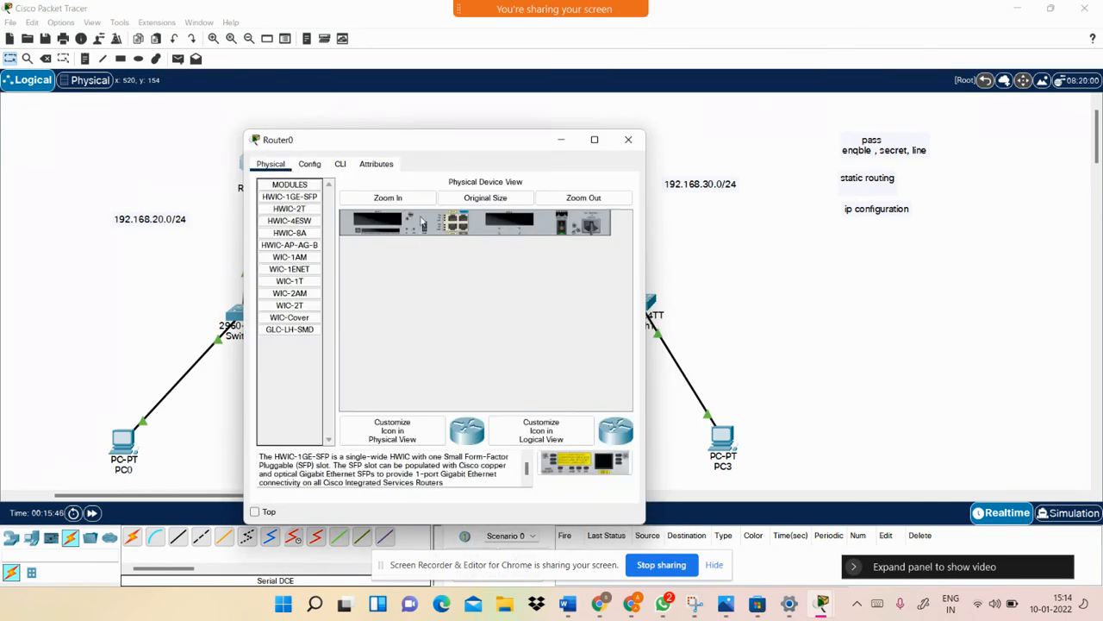
{"action": "left_click", "coordinate": [413, 199]}
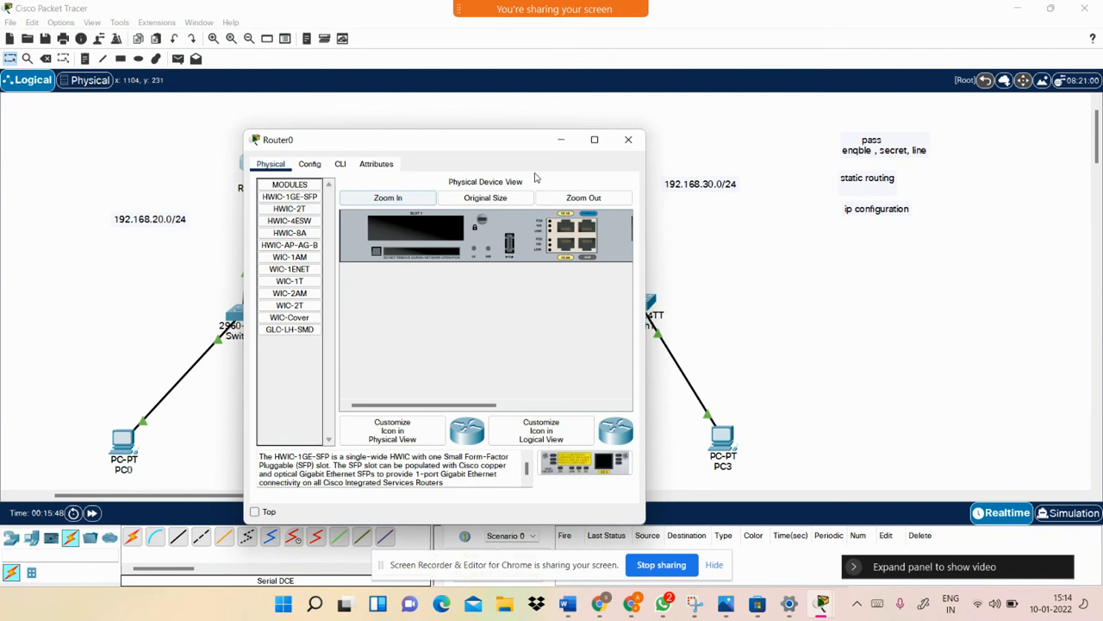
{"action": "left_click", "coordinate": [593, 139]}
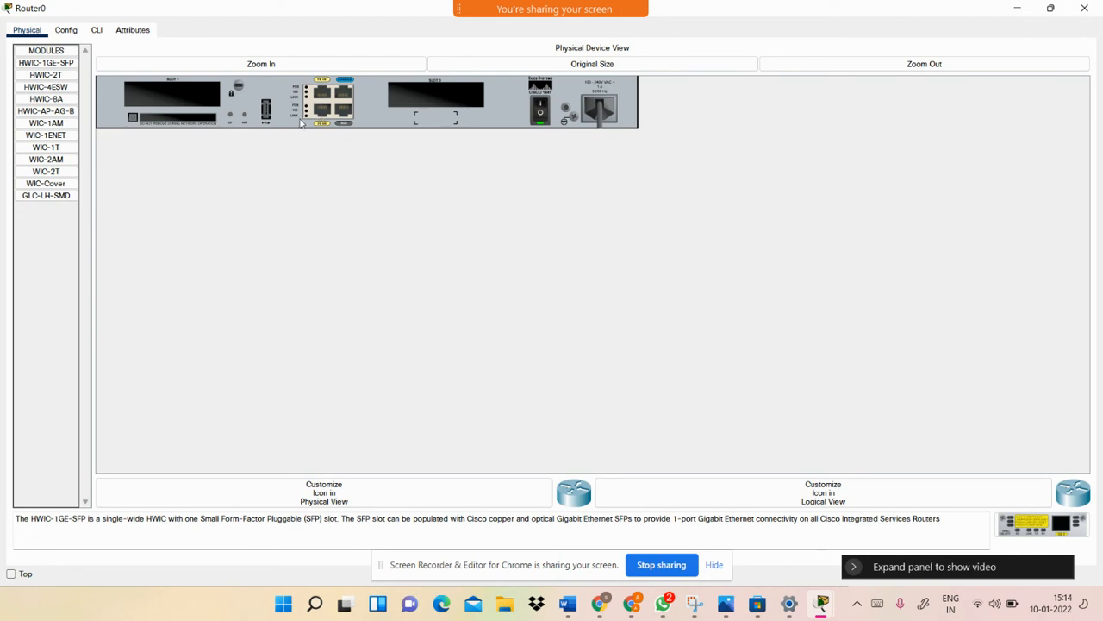
Launch Windows Magnifier from a Start search for 'mag' and magnify the screen to 200%
{"action": "key", "text": "super"}
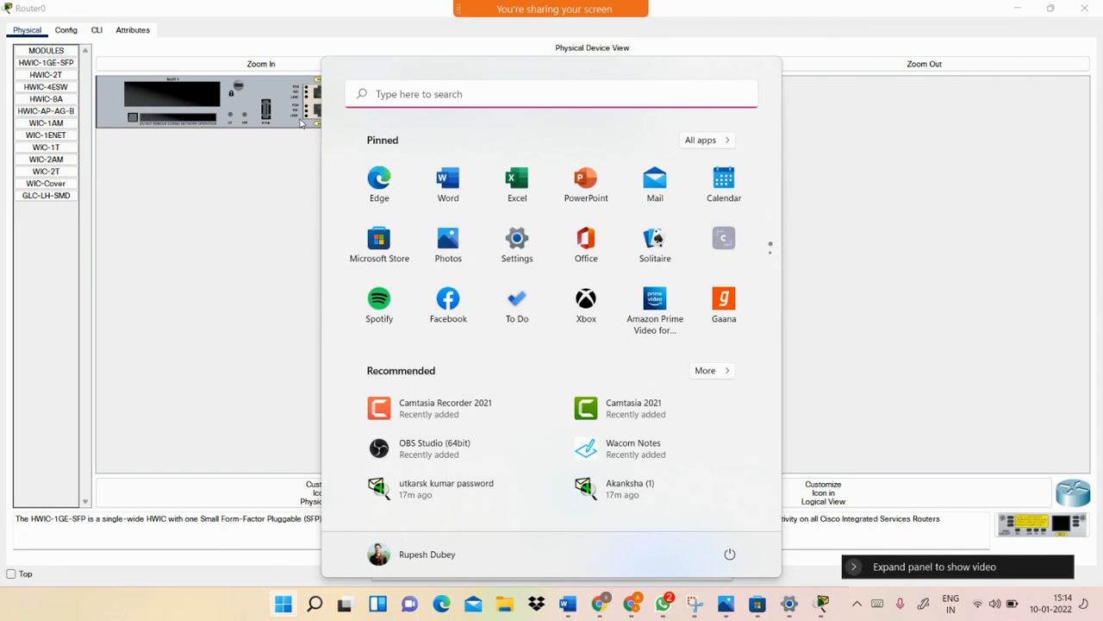
{"action": "type", "text": "mag"}
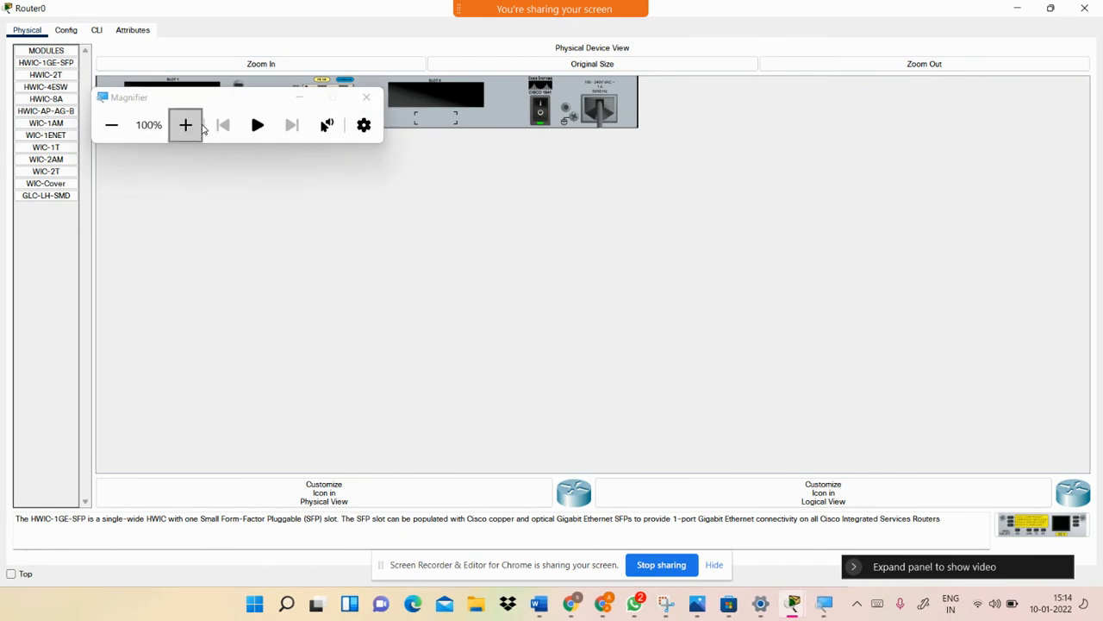
{"action": "left_click", "coordinate": [185, 125]}
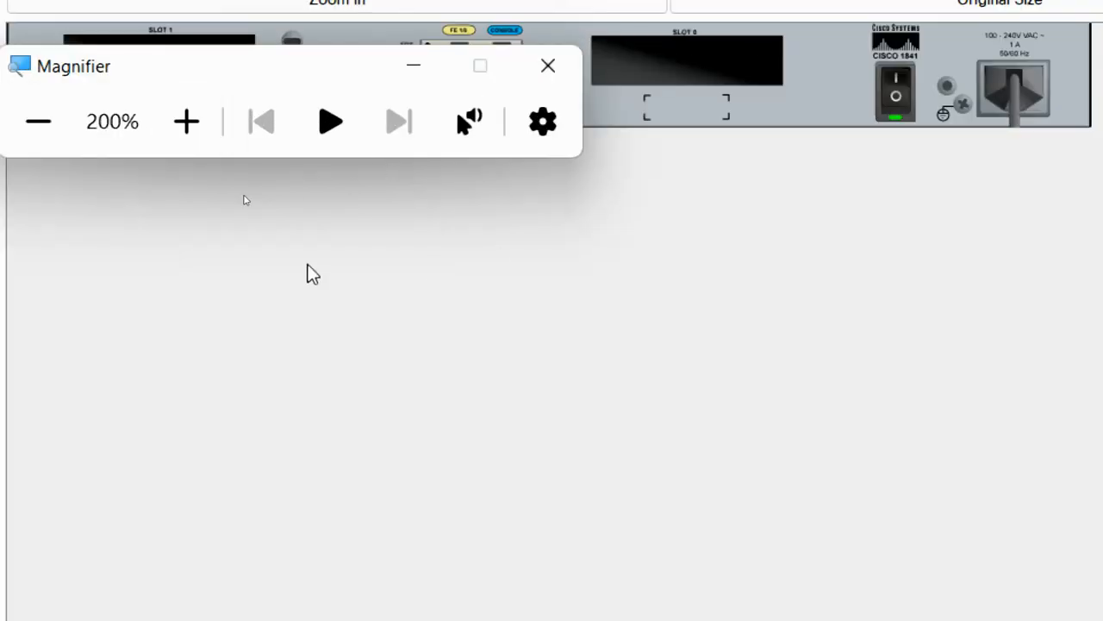
Try adding HWIC-2T to Slot 1, dismiss the powered-on warning, and mute the meeting microphone
{"action": "left_click_drag", "start_coordinate": [309, 54], "coordinate": [434, 295]}
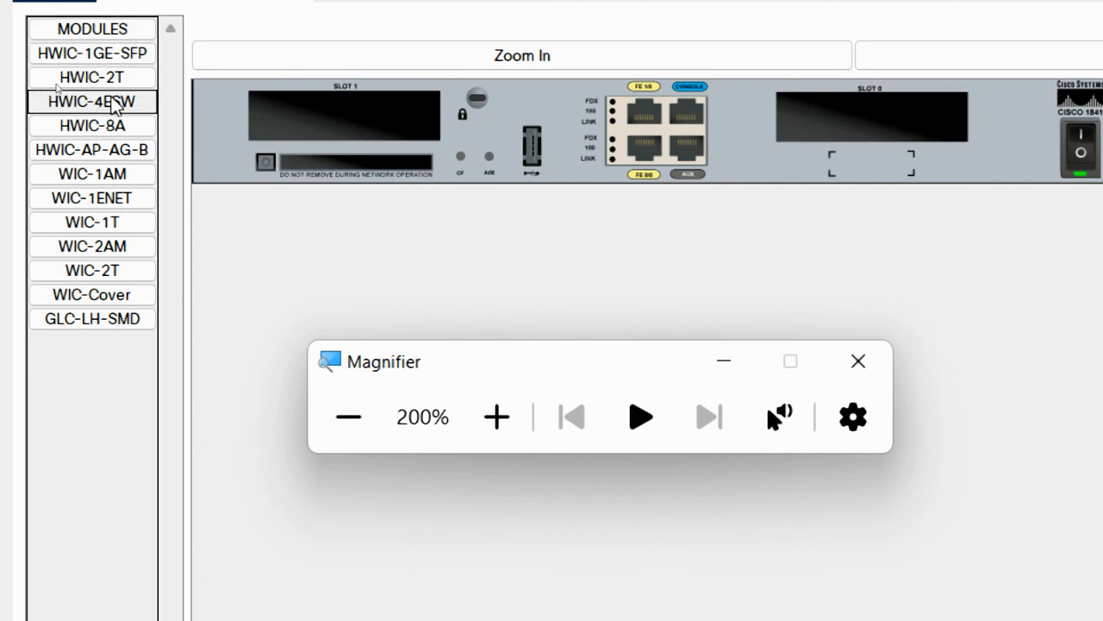
{"action": "left_click_drag", "start_coordinate": [129, 77], "coordinate": [334, 113]}
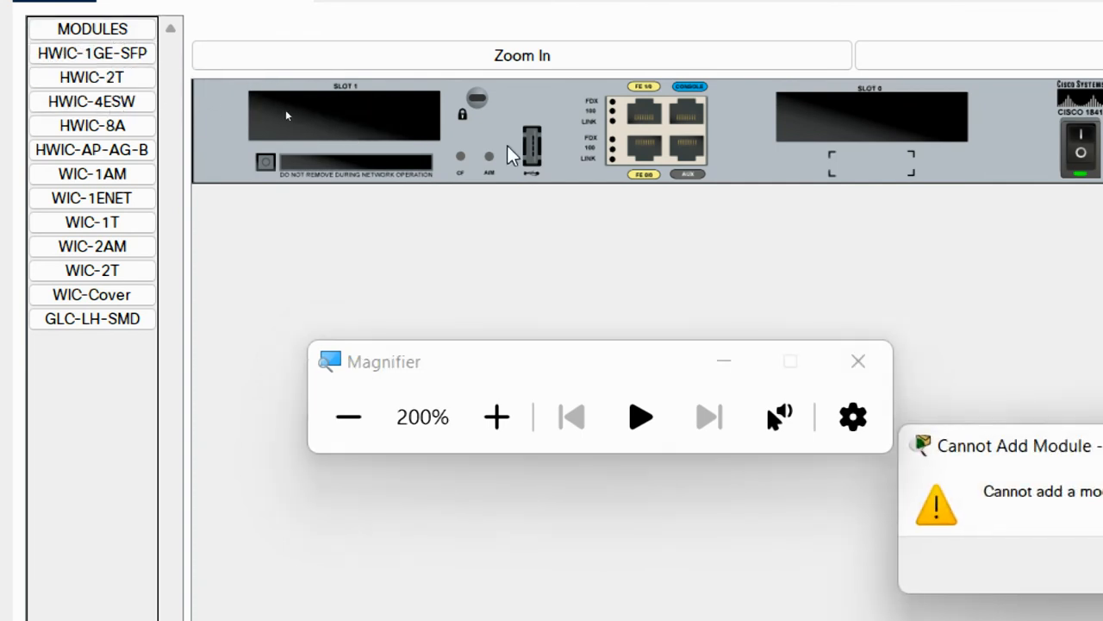
{"action": "left_click", "coordinate": [1023, 563]}
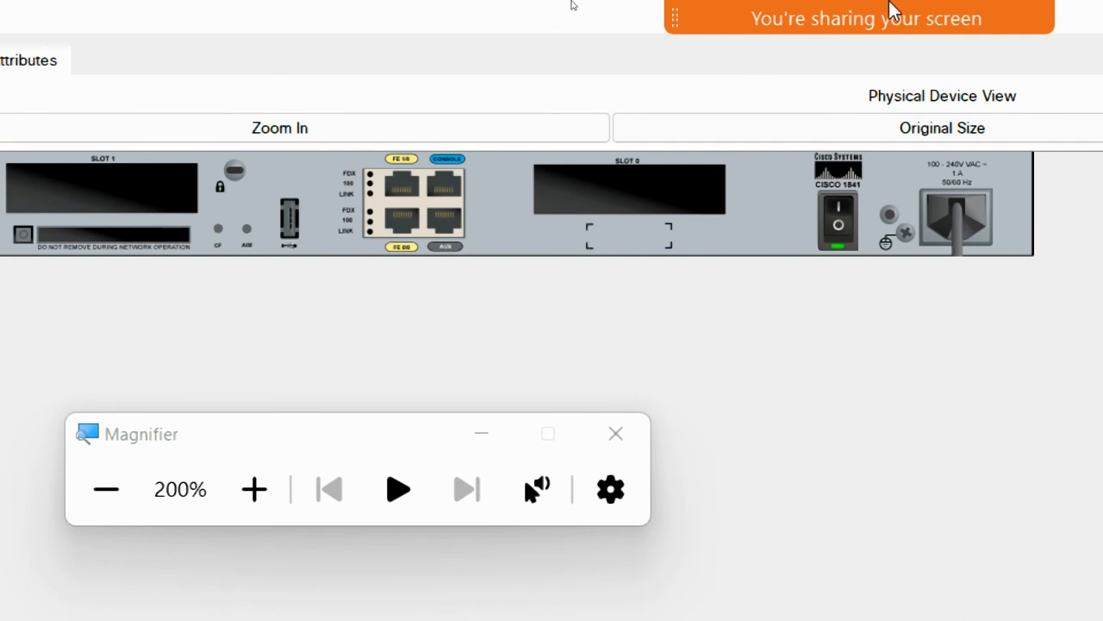
{"action": "left_click", "coordinate": [758, 37]}
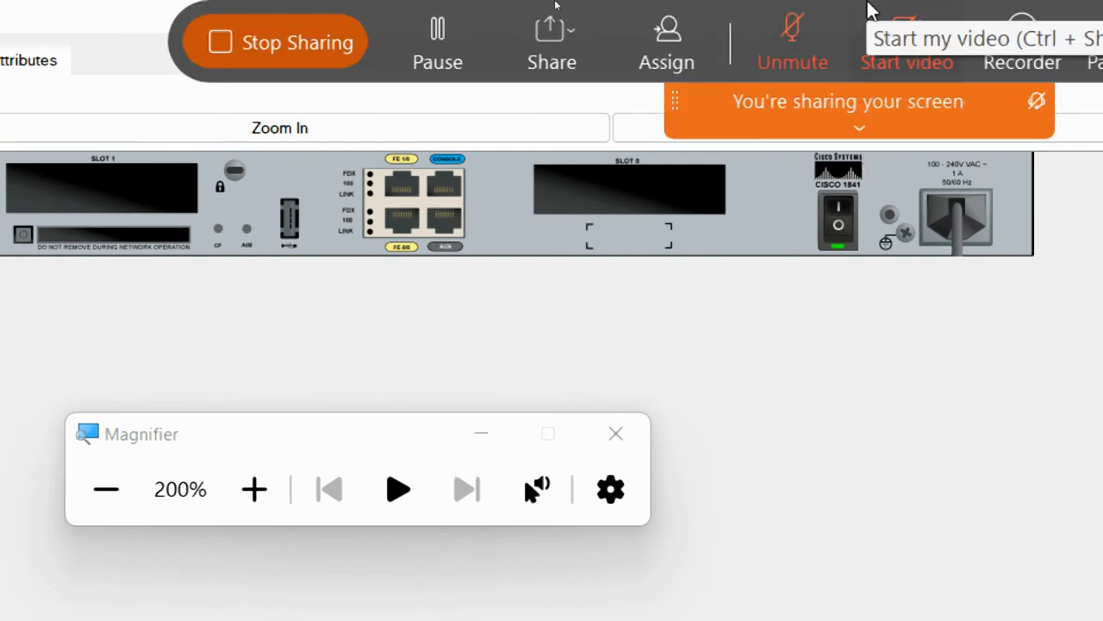
Close Magnifier so Router0's physical view returns to normal size
{"action": "left_click", "coordinate": [618, 438]}
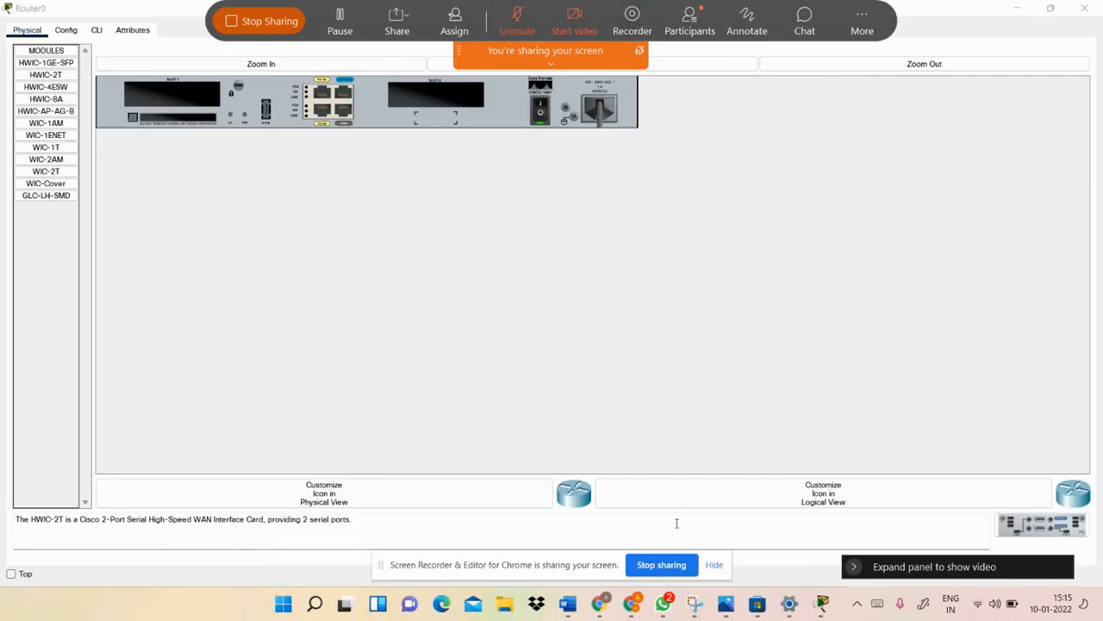
{"action": "mouse_move", "coordinate": [599, 603]}
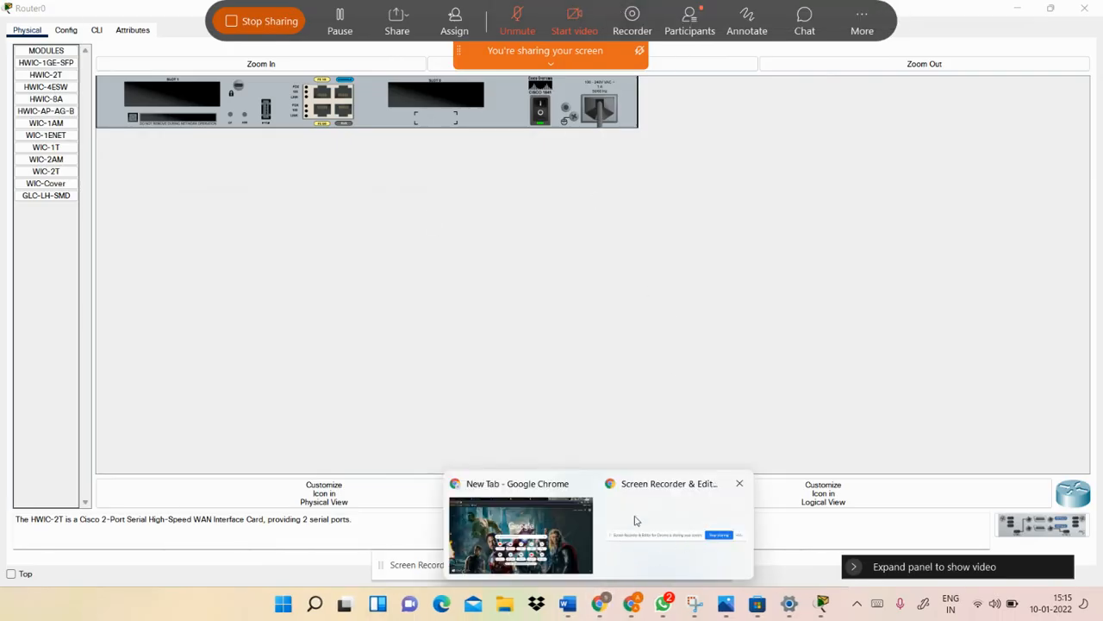